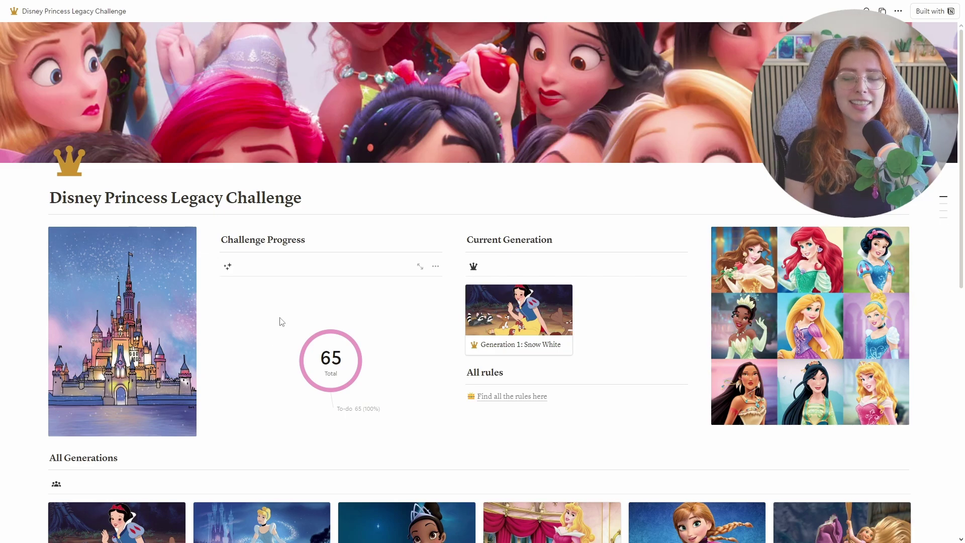
# Open the Generation 1: Snow White page from the Disney Princess Legacy Challenge dashboard and go to its goals
pyautogui.moveTo(349, 330)
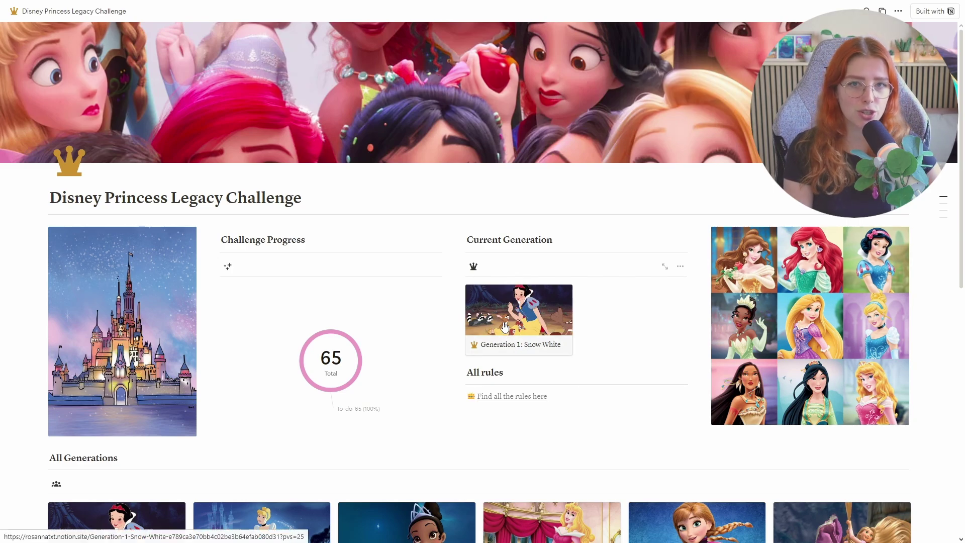
pyautogui.scroll(-4, 501, 325)
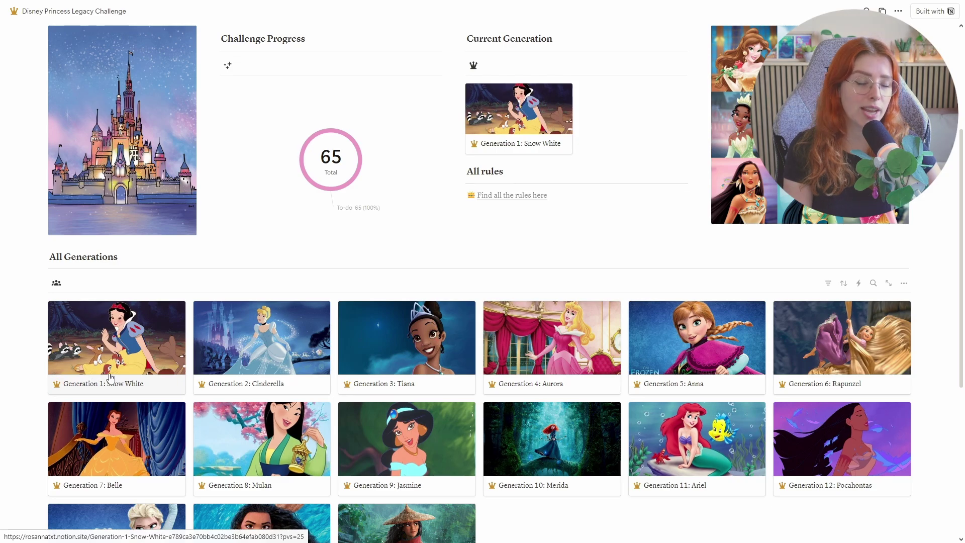
pyautogui.click(110, 378)
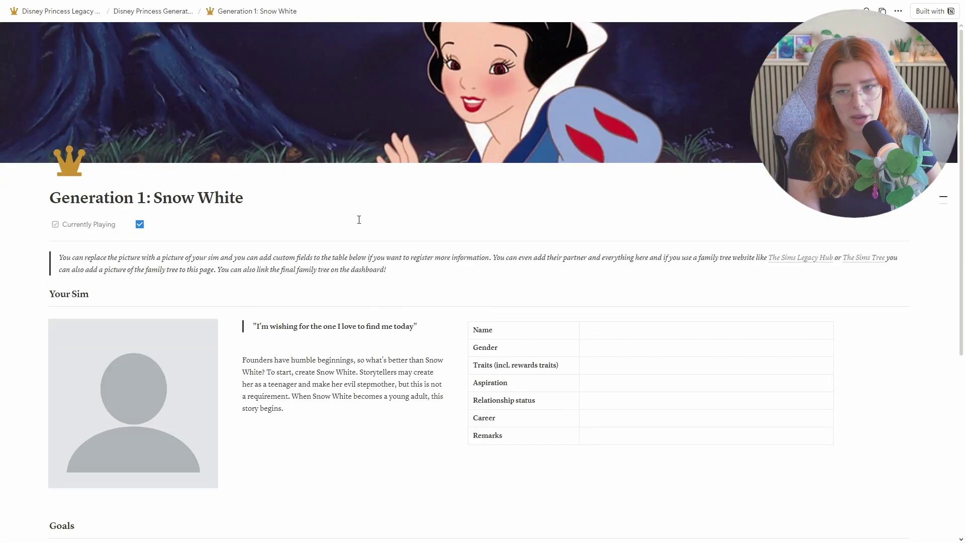
pyautogui.scroll(-1, 360, 237)
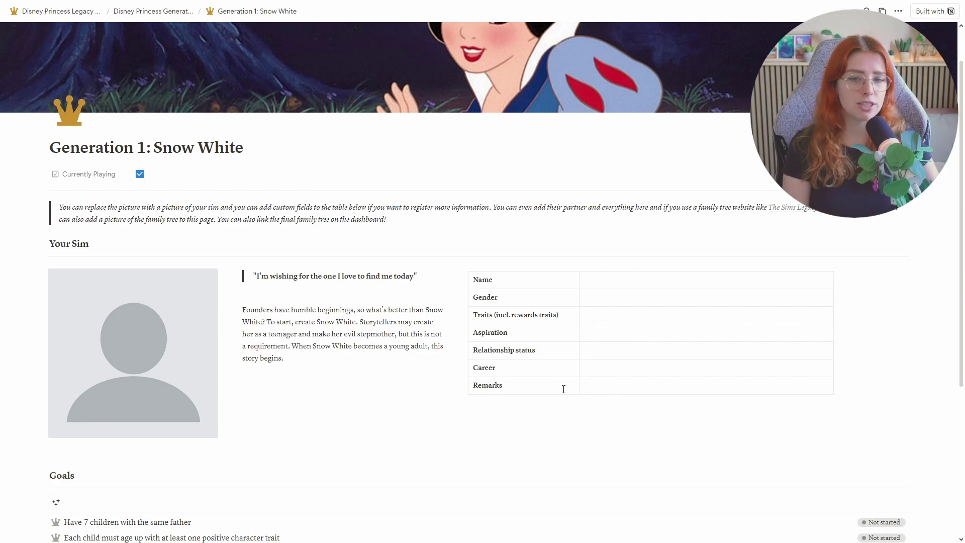
pyautogui.scroll(-5, 648, 407)
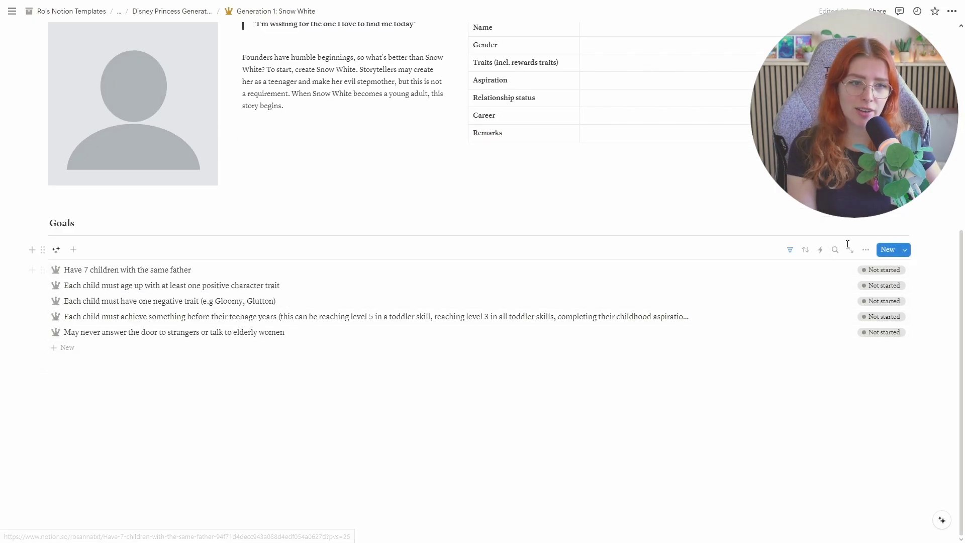
# Set the goals about having 7 children with the same father and positive character traits to In progress
pyautogui.click(895, 274)
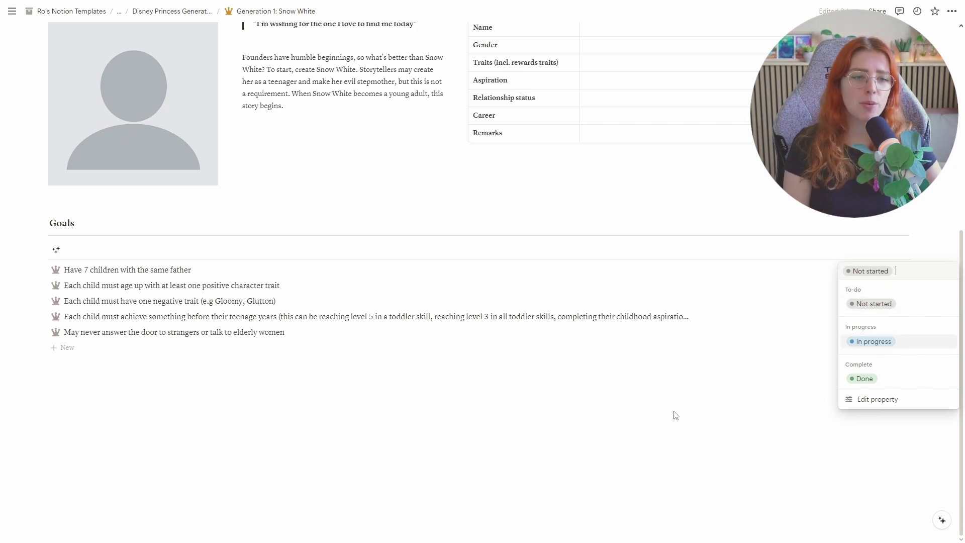
pyautogui.press('Escape')
pyautogui.click(883, 270)
pyautogui.click(874, 356)
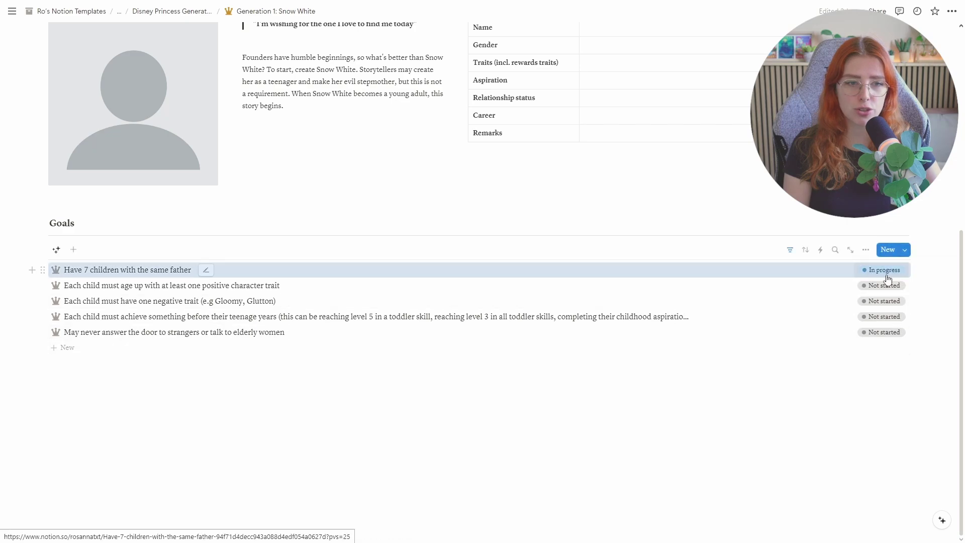
pyautogui.click(882, 270)
pyautogui.click(874, 357)
# Mark the goals about each child's negative trait and achieving something before their teenage years as Done
pyautogui.click(883, 301)
pyautogui.click(864, 409)
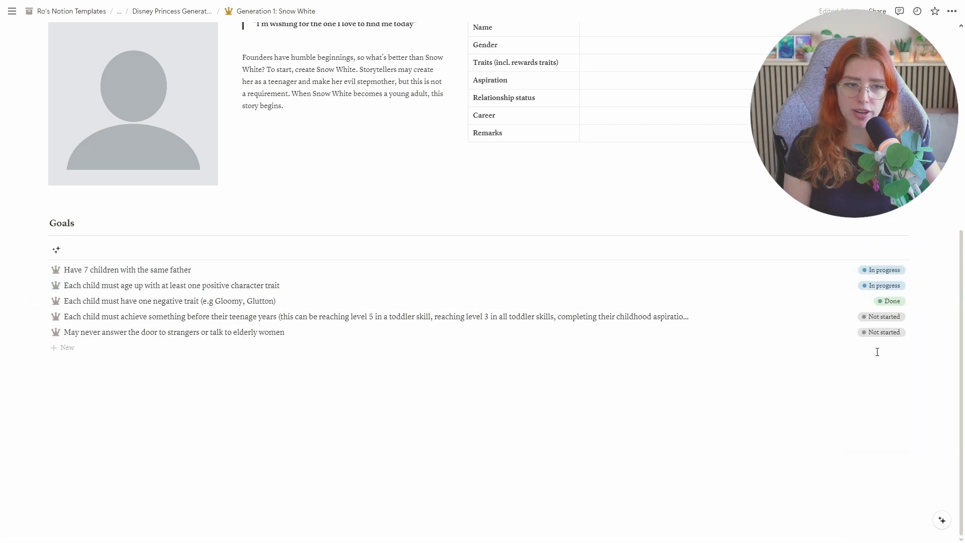
pyautogui.click(883, 316)
pyautogui.click(864, 425)
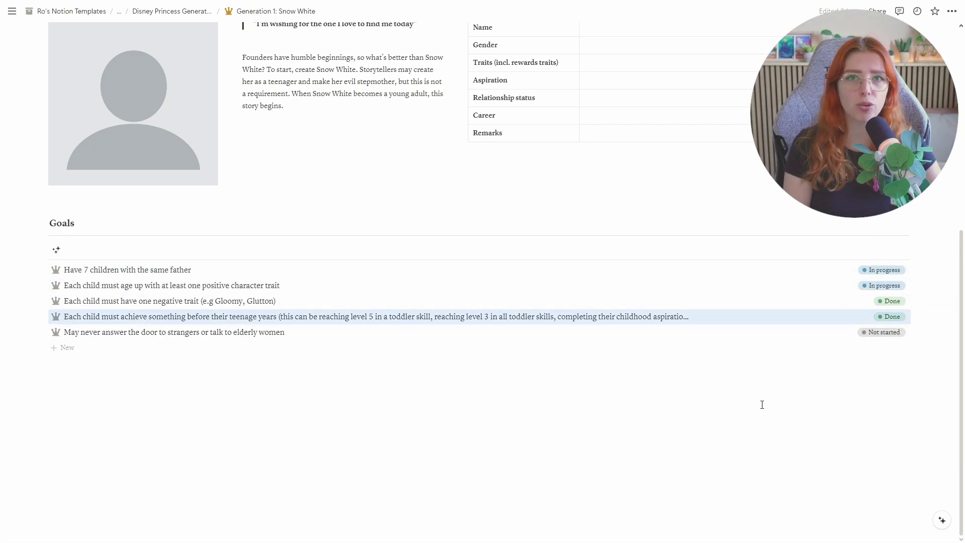
# Return to the Disney Princess Legacy Challenge dashboard and check the In progress and Complete shares in the Challenge Progress chart
pyautogui.scroll(5, 451, 160)
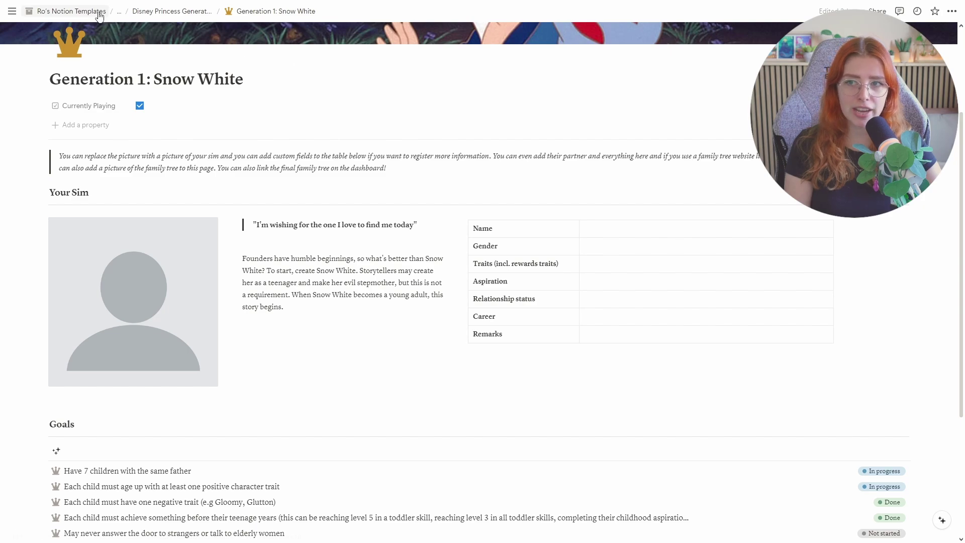
pyautogui.click(171, 12)
pyautogui.scroll(-2, 396, 360)
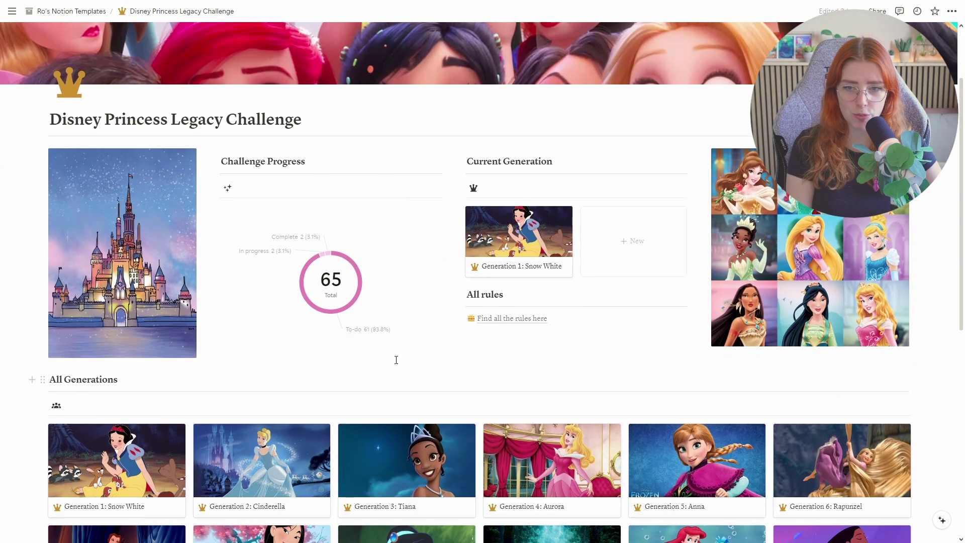
pyautogui.moveTo(276, 257)
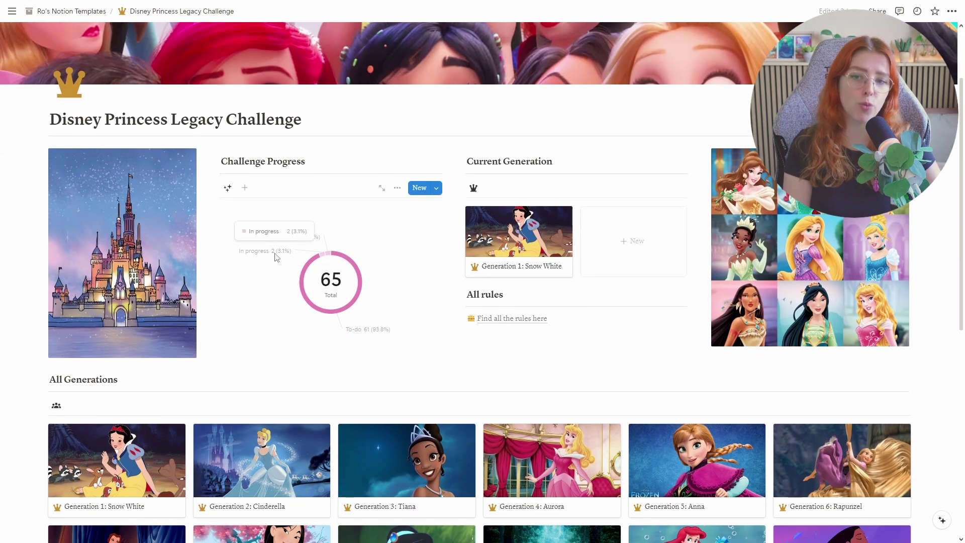
pyautogui.moveTo(308, 241)
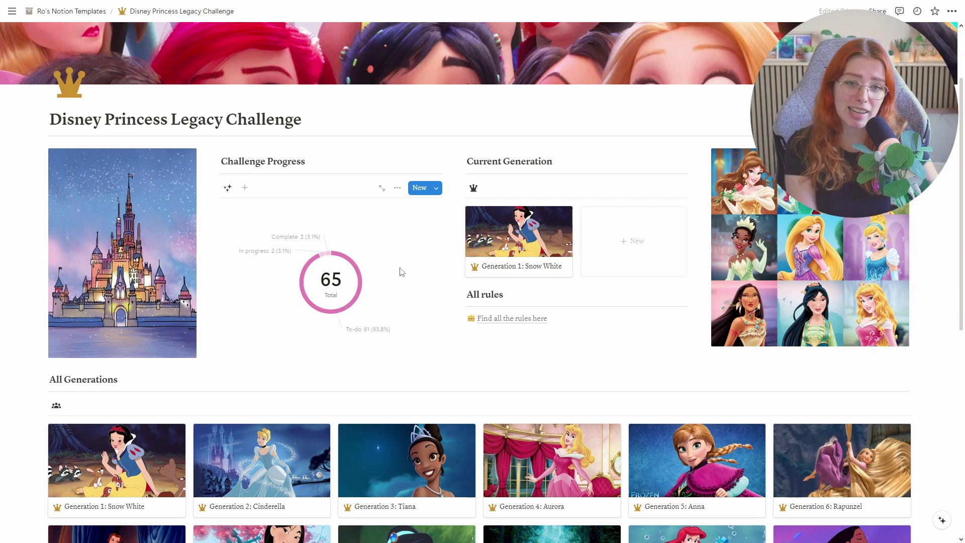
# Look over the All Generations gallery and the overview sections of the Disney Princess Legacy Challenge dashboard
pyautogui.scroll(-4, 452, 296)
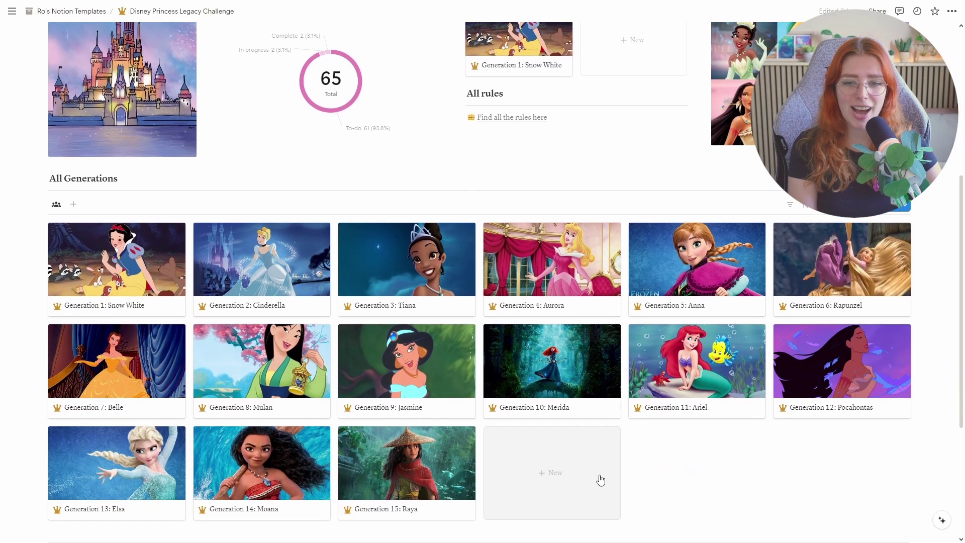
pyautogui.scroll(2, 360, 128)
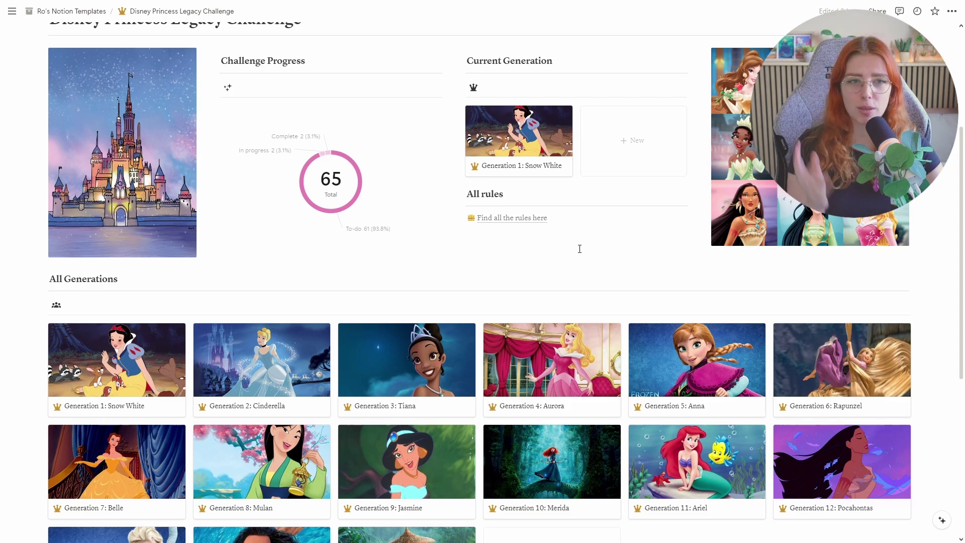
pyautogui.scroll(-2, 578, 248)
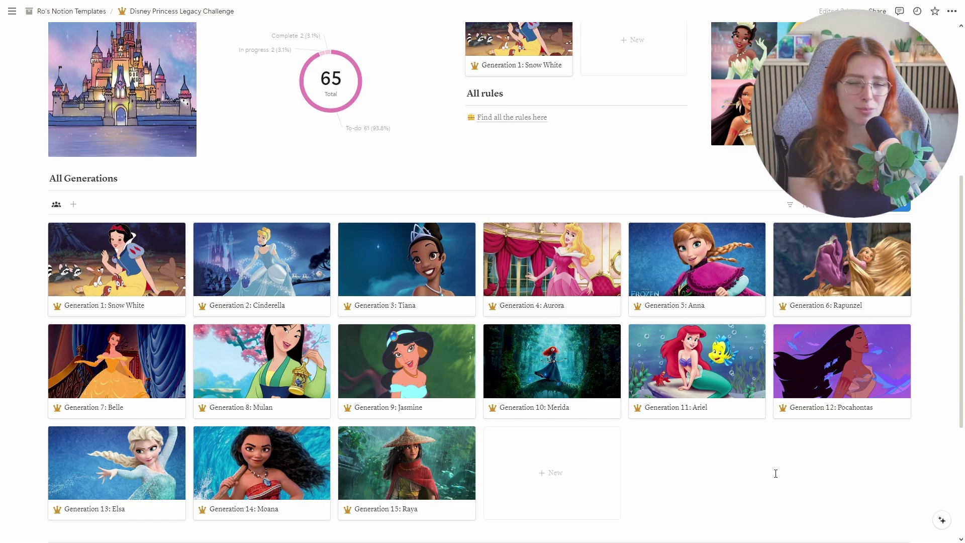
pyautogui.scroll(3, 355, 101)
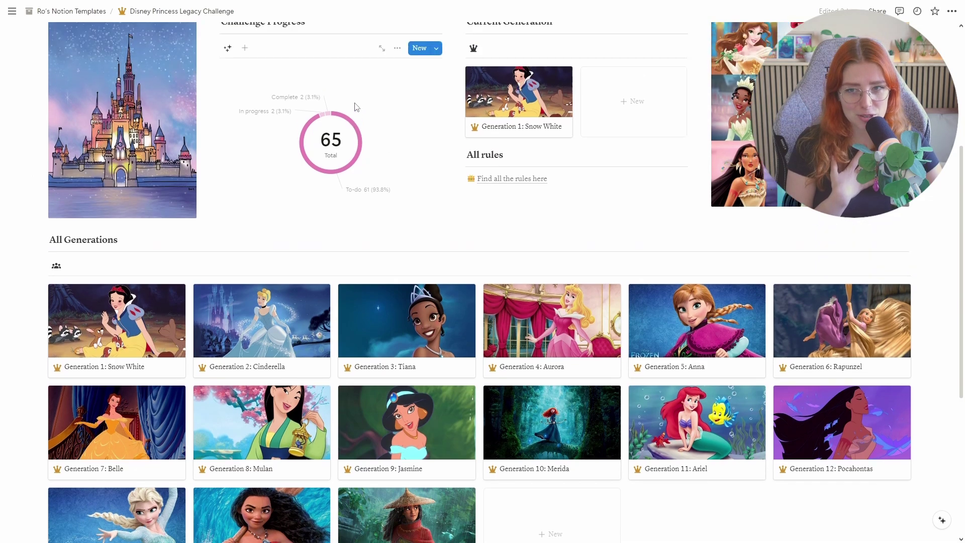
pyautogui.scroll(3, 362, 128)
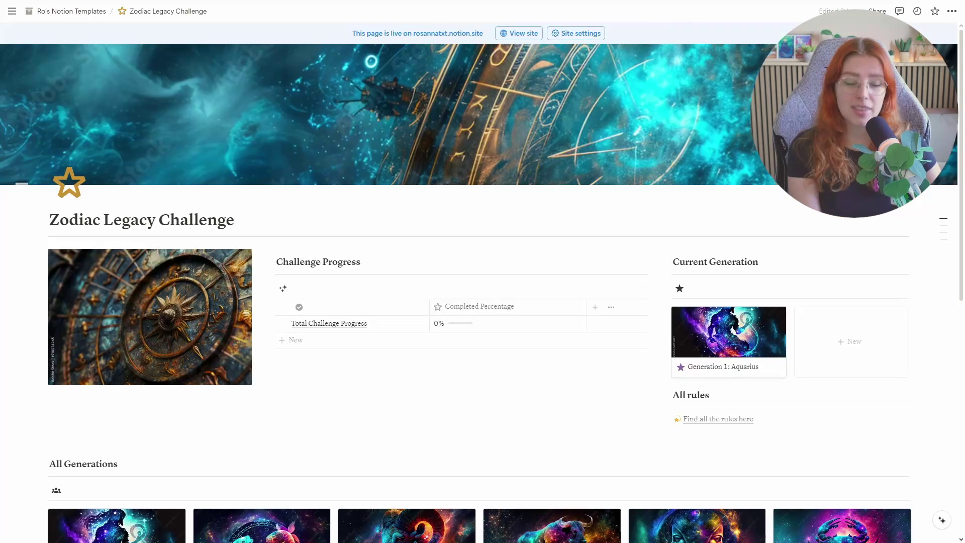
# Look over the Zodiac Legacy Challenge dashboard and open the Generation 1: Aquarius page from its gallery
pyautogui.scroll(-1, 482, 281)
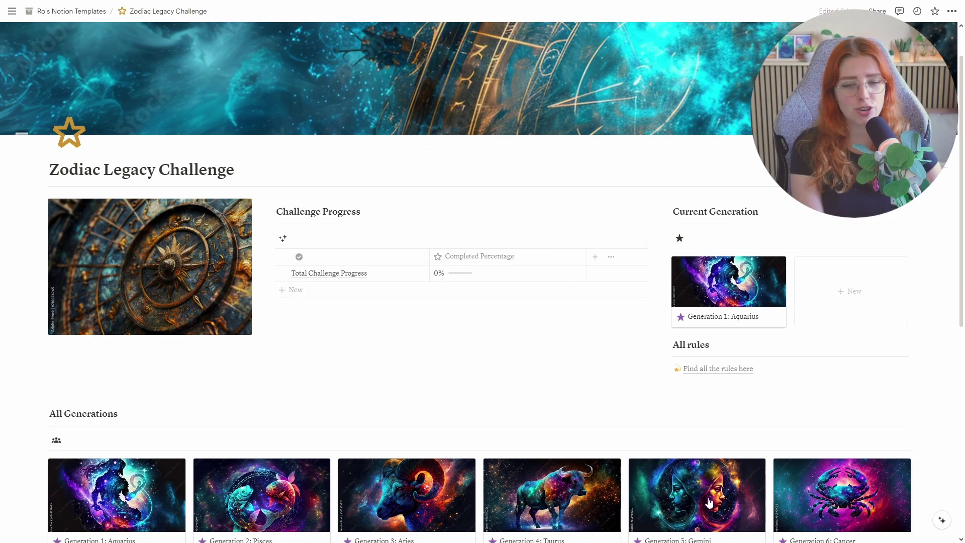
pyautogui.scroll(-1, 514, 355)
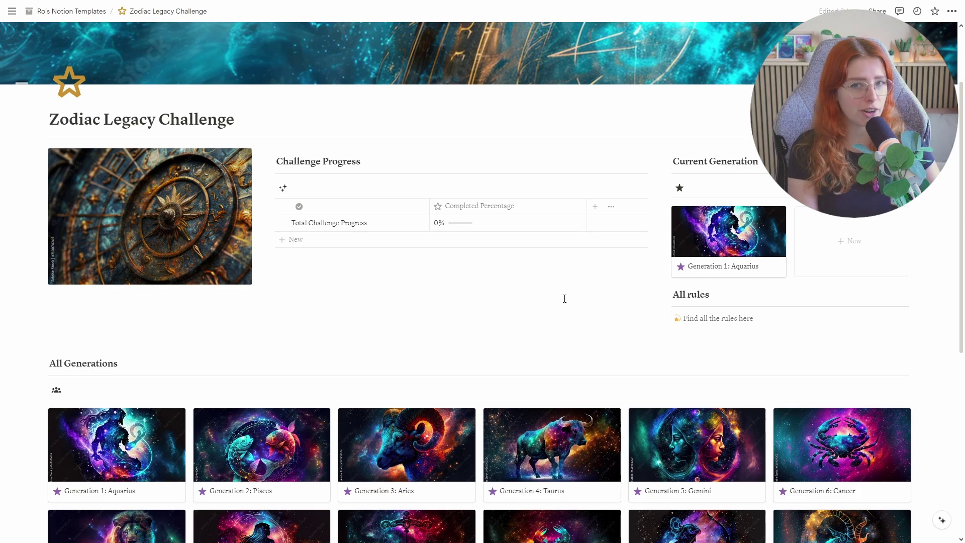
pyautogui.scroll(-1, 441, 274)
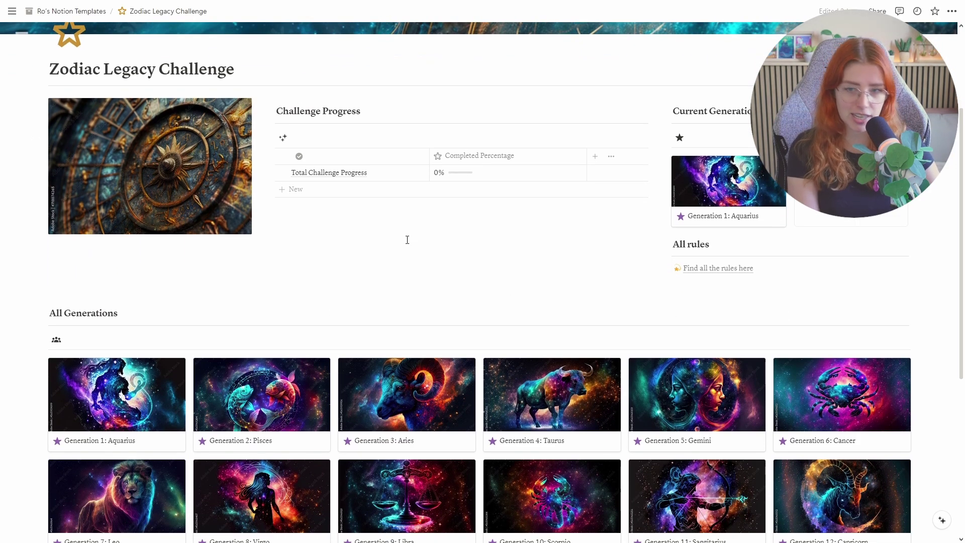
pyautogui.scroll(-1, 400, 239)
pyautogui.click(121, 342)
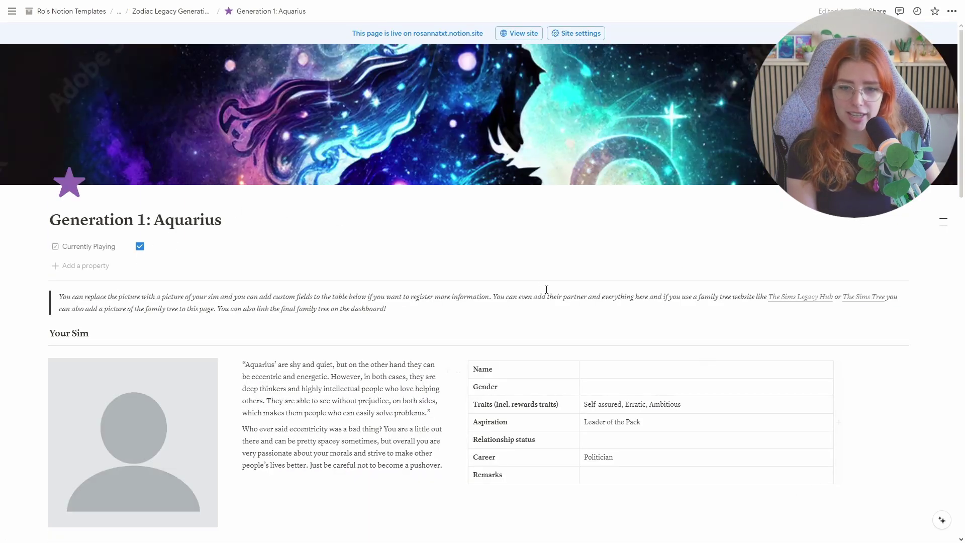
# Review the Aquarius generation's Sim details table and its checklist of goals
pyautogui.scroll(-1, 687, 387)
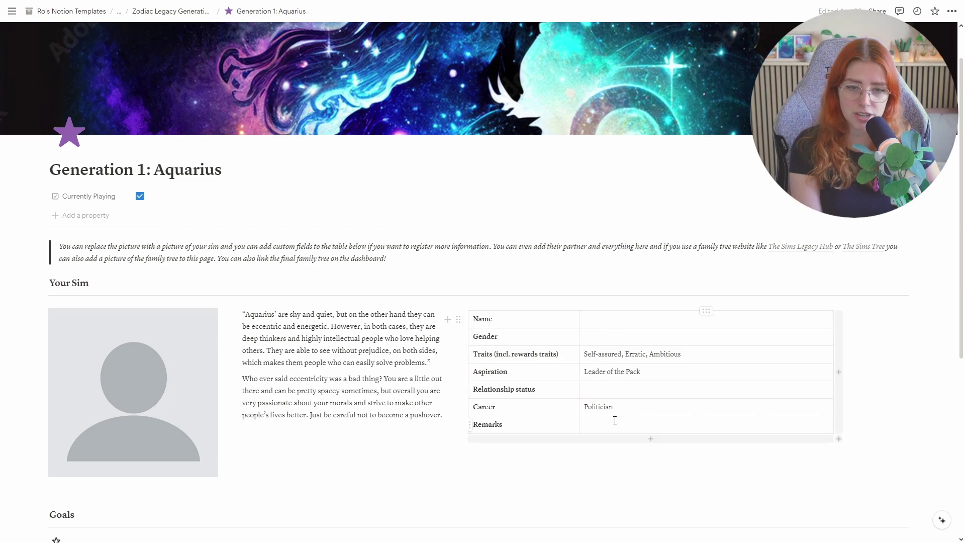
pyautogui.scroll(-5, 613, 420)
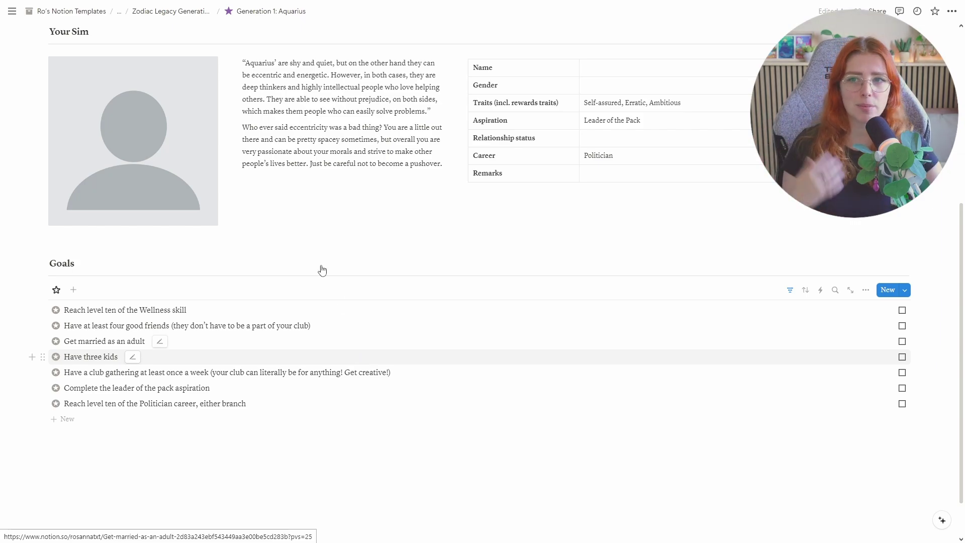
pyautogui.scroll(5, 321, 270)
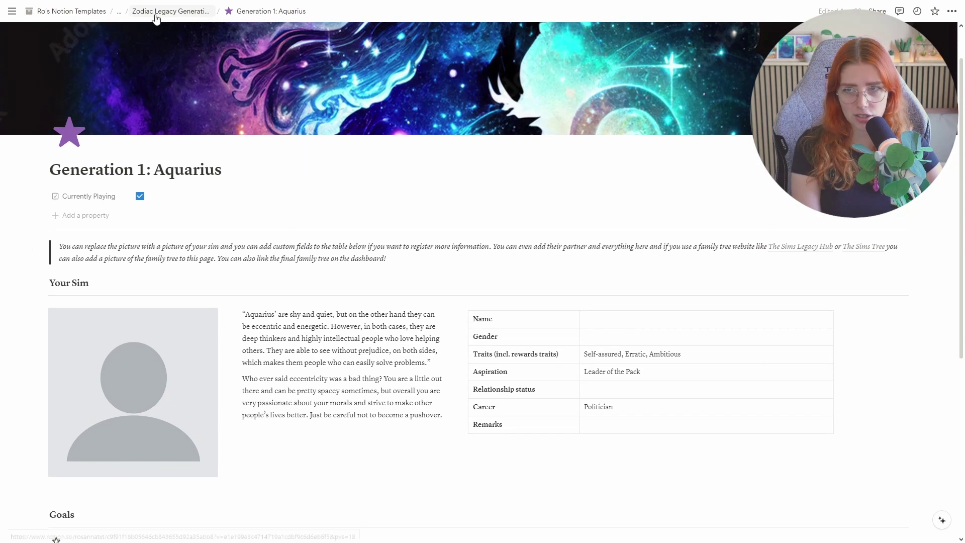
pyautogui.scroll(-4, 719, 419)
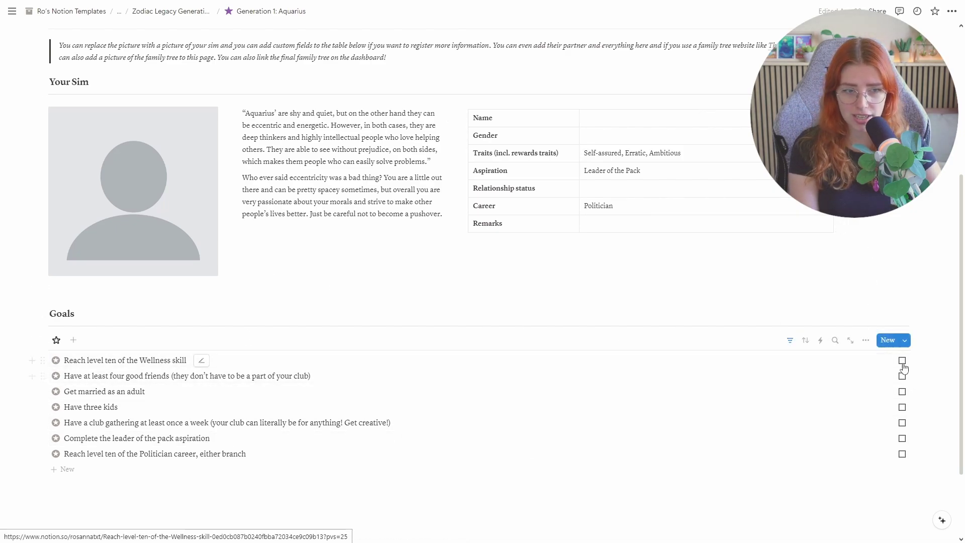
pyautogui.scroll(3, 393, 361)
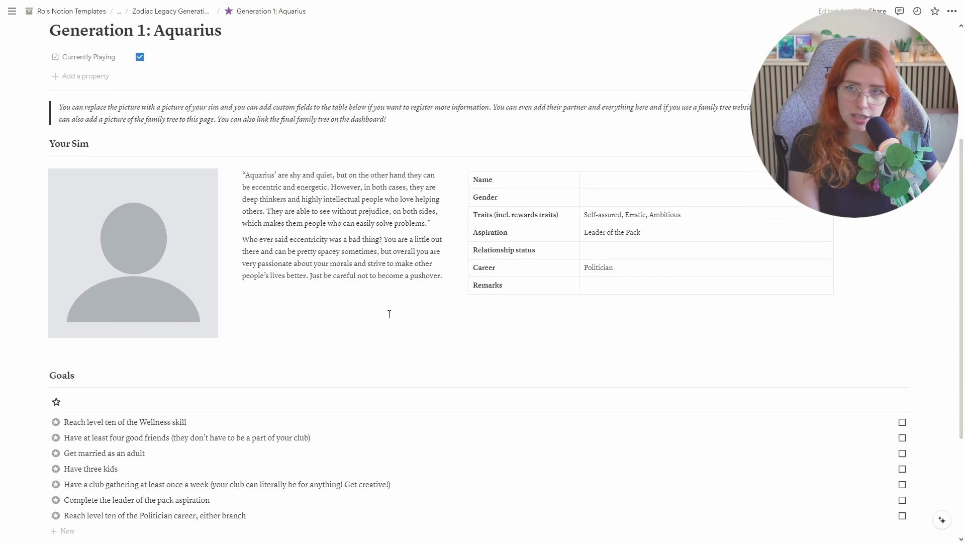
# Return to the Zodiac Legacy Challenge dashboard and look through its generations gallery and important pages
pyautogui.click(119, 11)
pyautogui.click(125, 28)
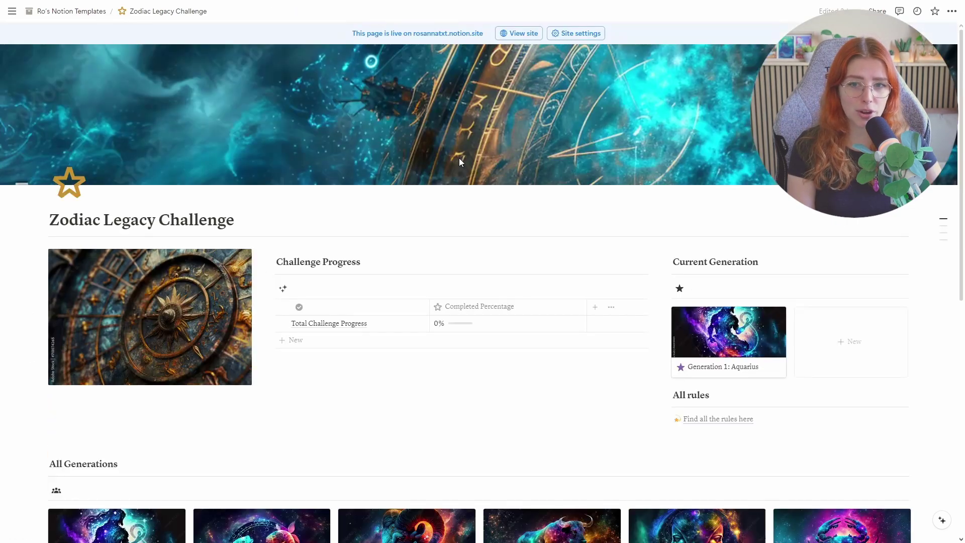
pyautogui.scroll(-6, 626, 306)
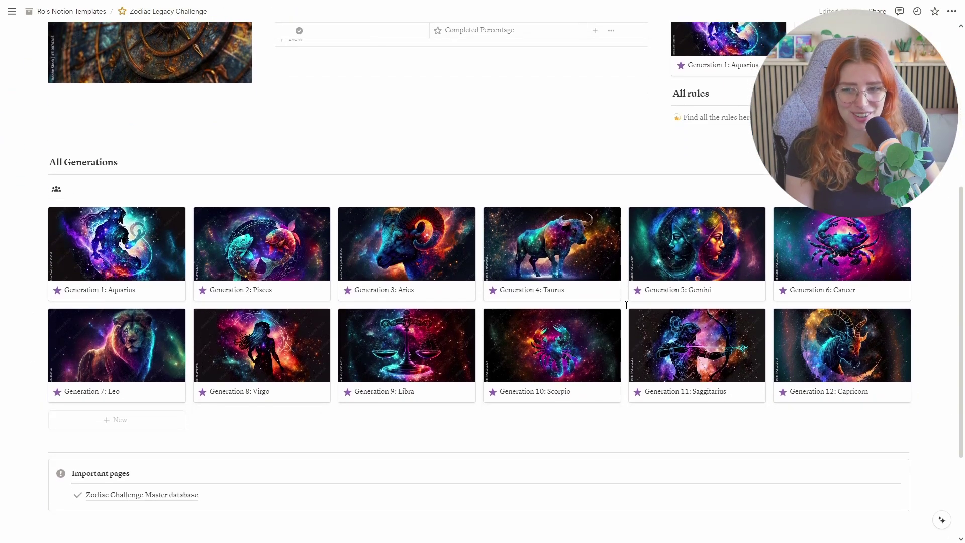
pyautogui.scroll(3, 432, 260)
pyautogui.scroll(1, 431, 259)
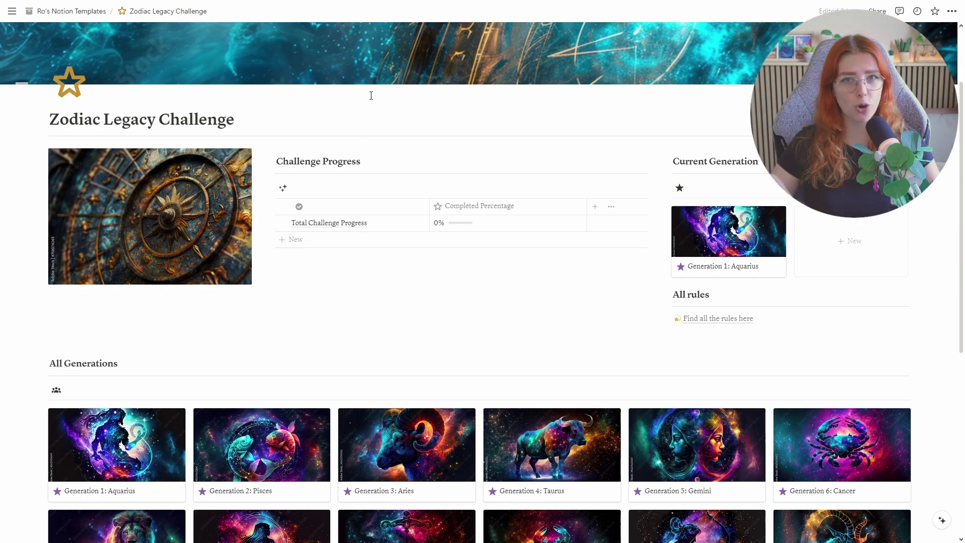
# Open the Black Widow Challenge template and delete the divider directly beneath its page title
pyautogui.click(101, 15)
pyautogui.click(409, 480)
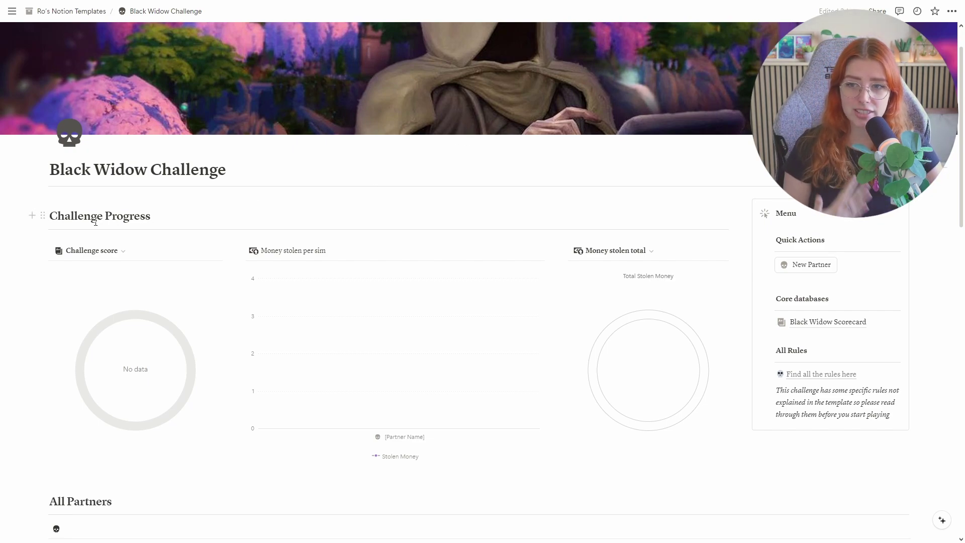
pyautogui.click(42, 187)
pyautogui.click(73, 155)
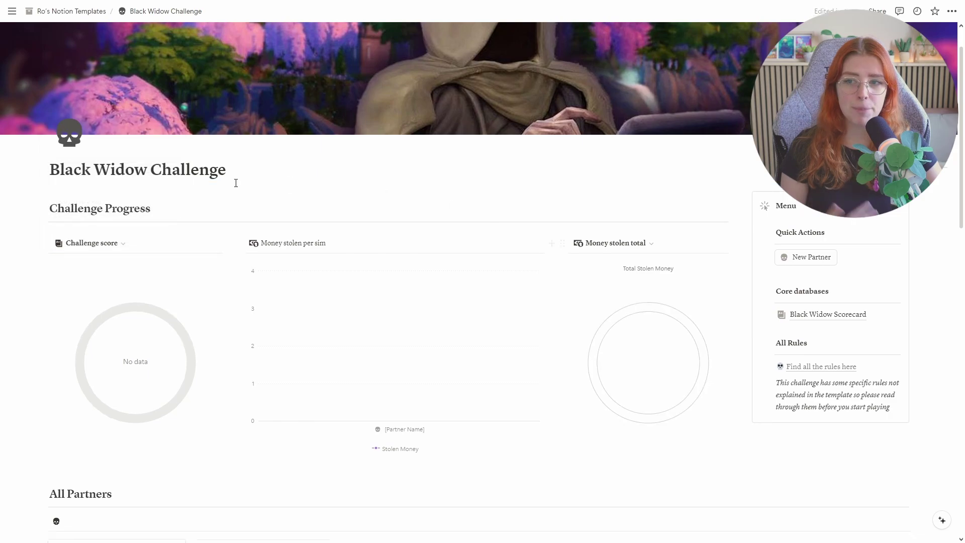
# Examine the Black Widow Challenge's progress charts, partners gallery and menu with quick actions, core databases and rules
pyautogui.scroll(-2, 504, 250)
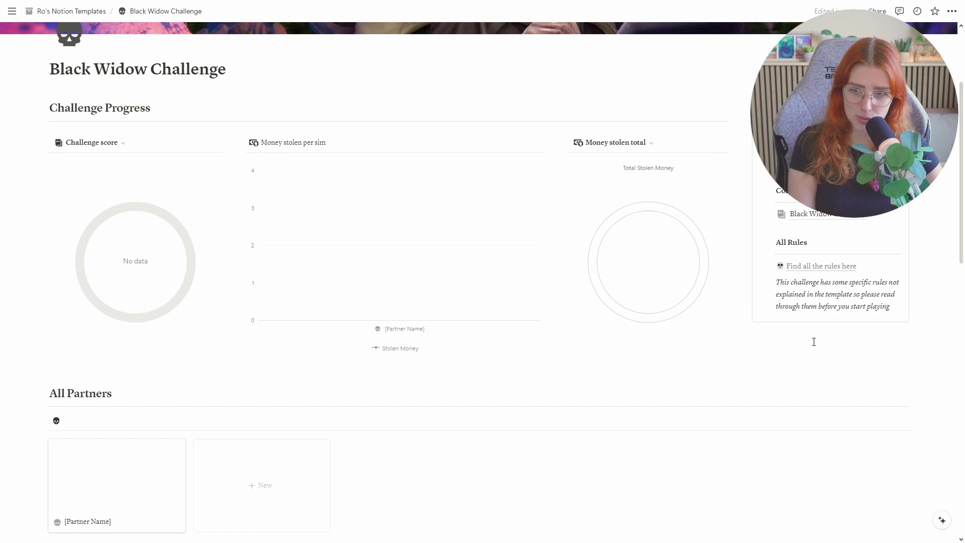
pyautogui.scroll(2, 814, 342)
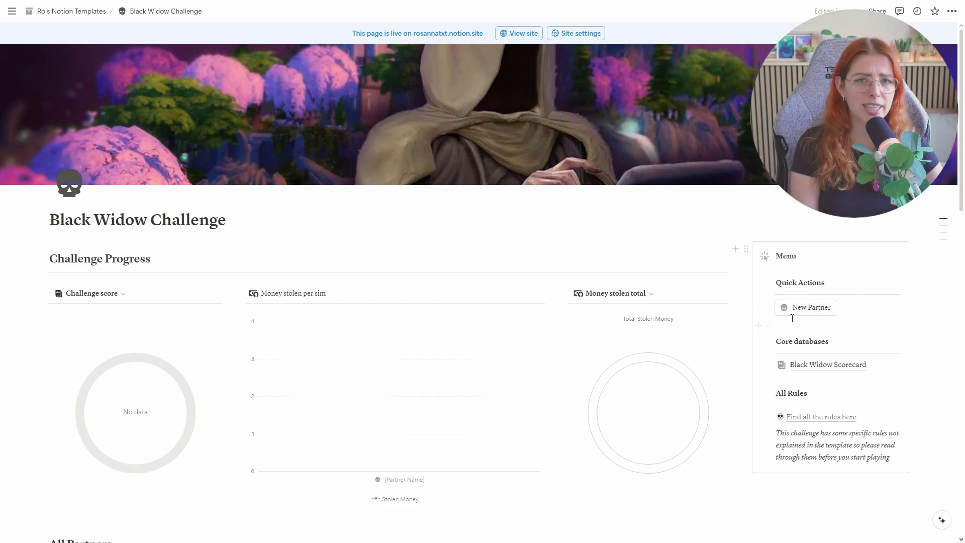
pyautogui.moveTo(829, 371)
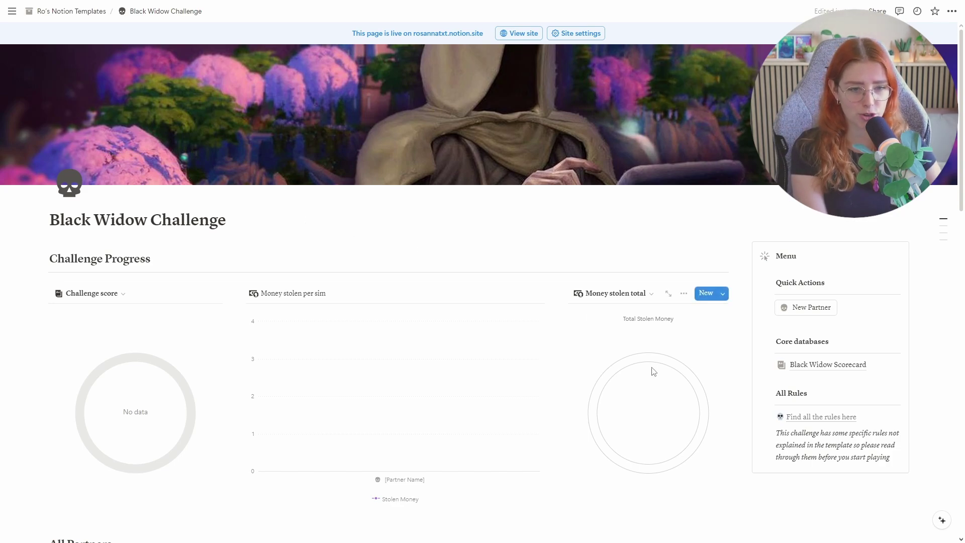
# Add a new partner page to the All Partners gallery, open it and enter the partner's name as its title
pyautogui.moveTo(827, 420)
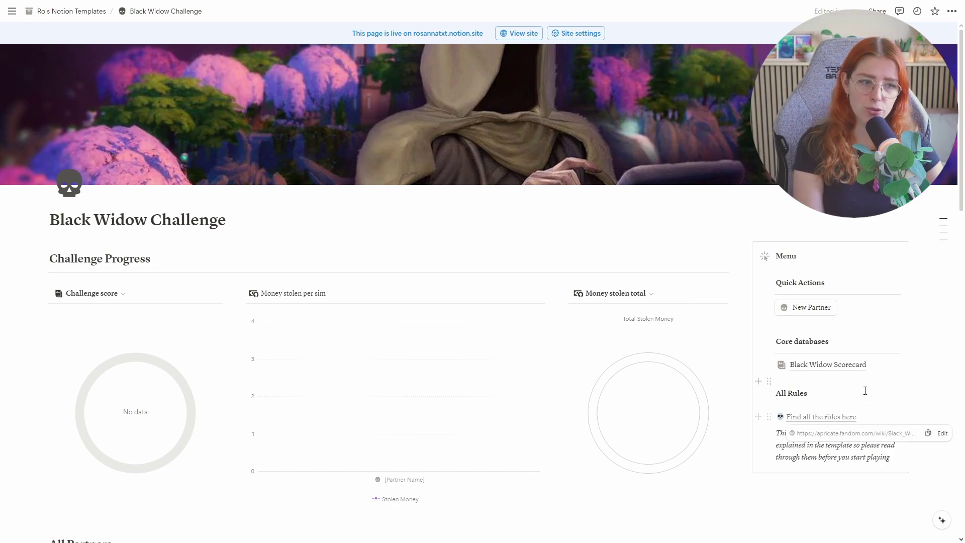
pyautogui.scroll(-1, 880, 397)
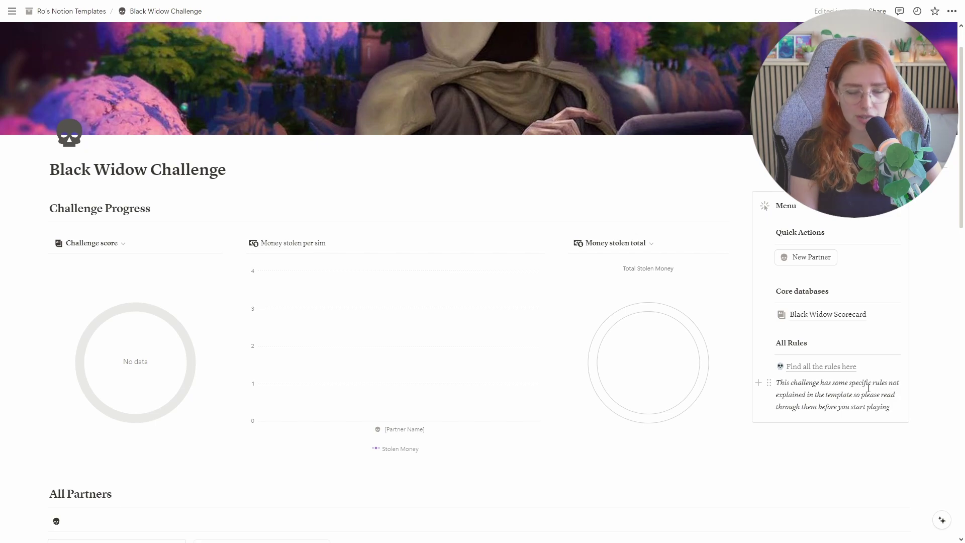
pyautogui.scroll(-3, 397, 368)
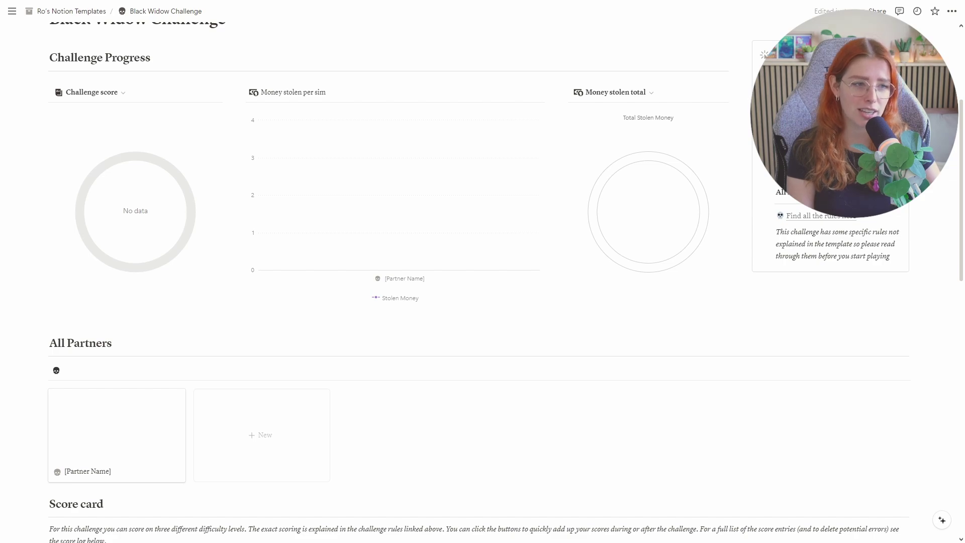
pyautogui.click(261, 435)
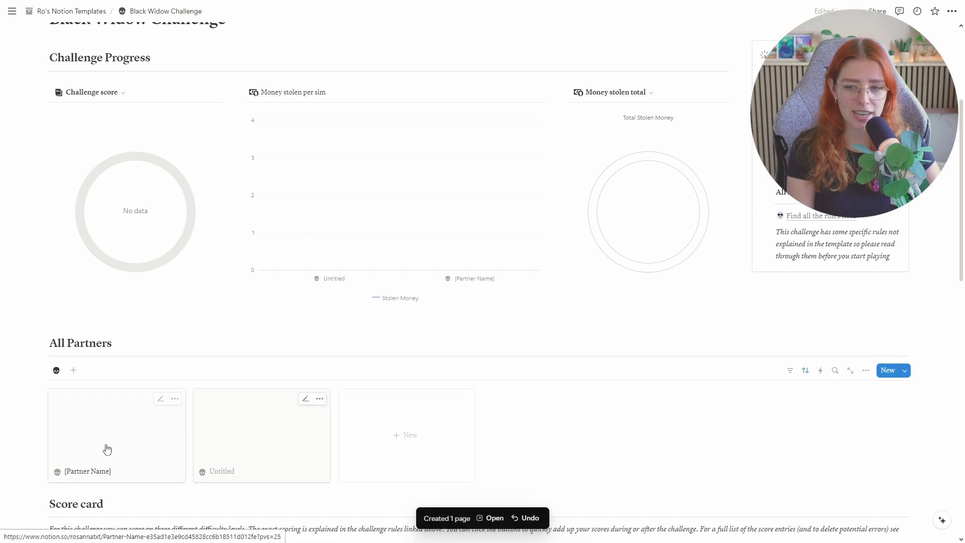
pyautogui.click(282, 451)
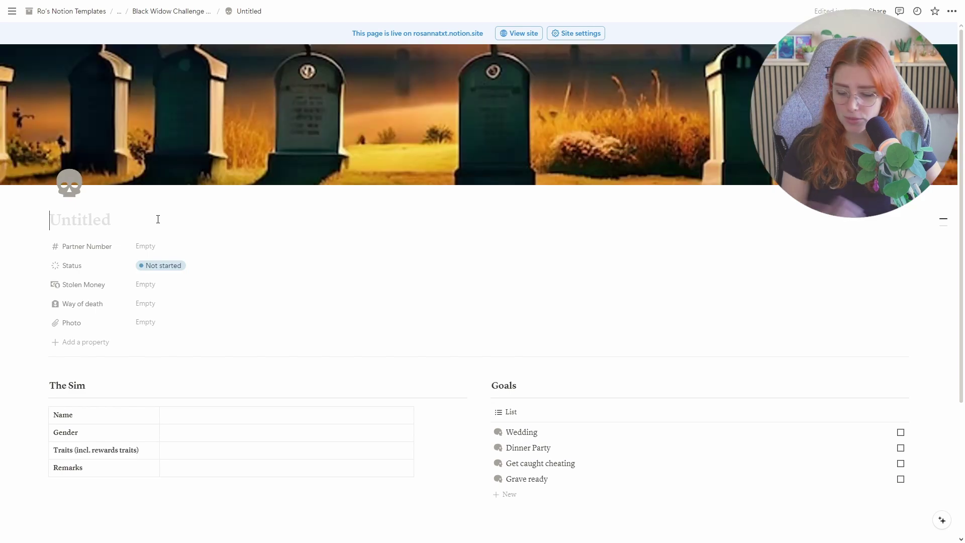
pyautogui.write('Ro')
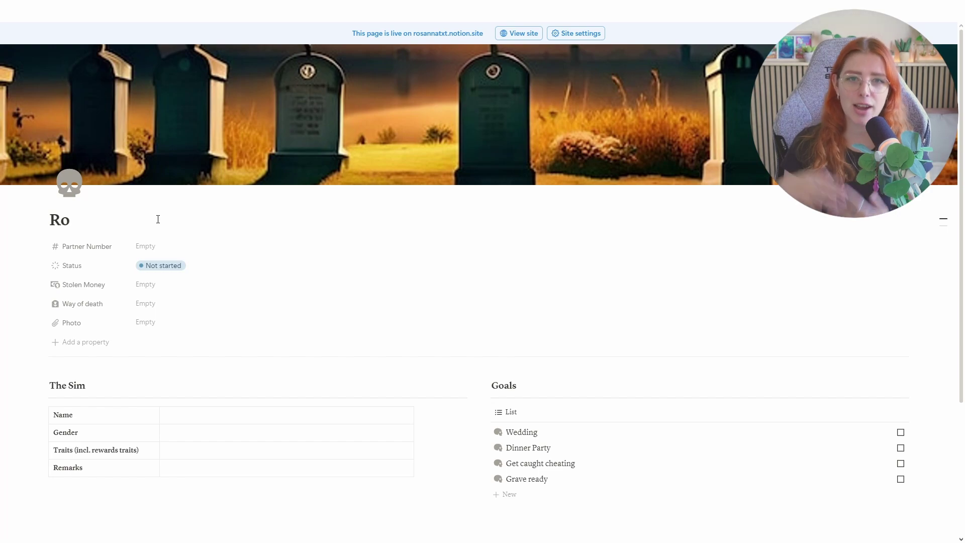
# Set the new partner's Partner Number to 1 and Status to Dead
pyautogui.click(151, 246)
pyautogui.write('1')
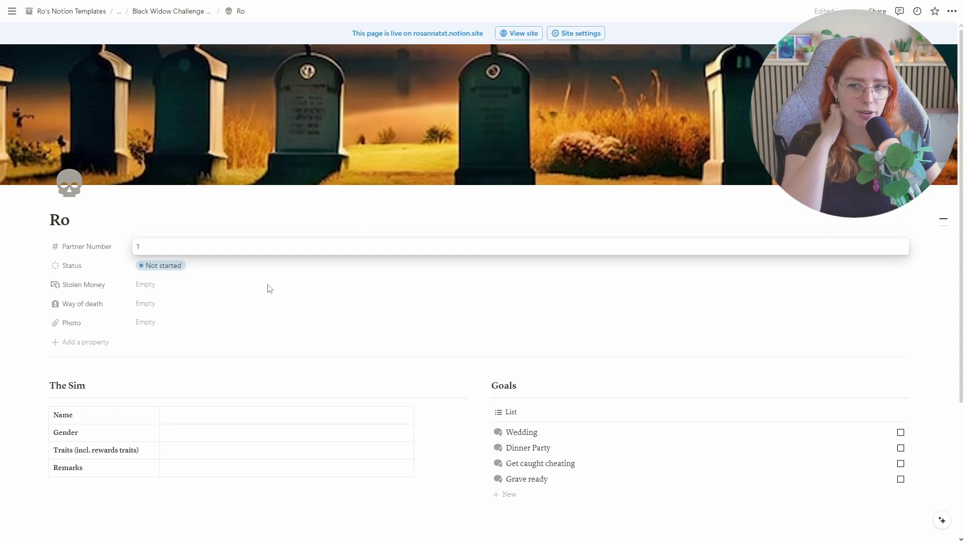
pyautogui.click(266, 270)
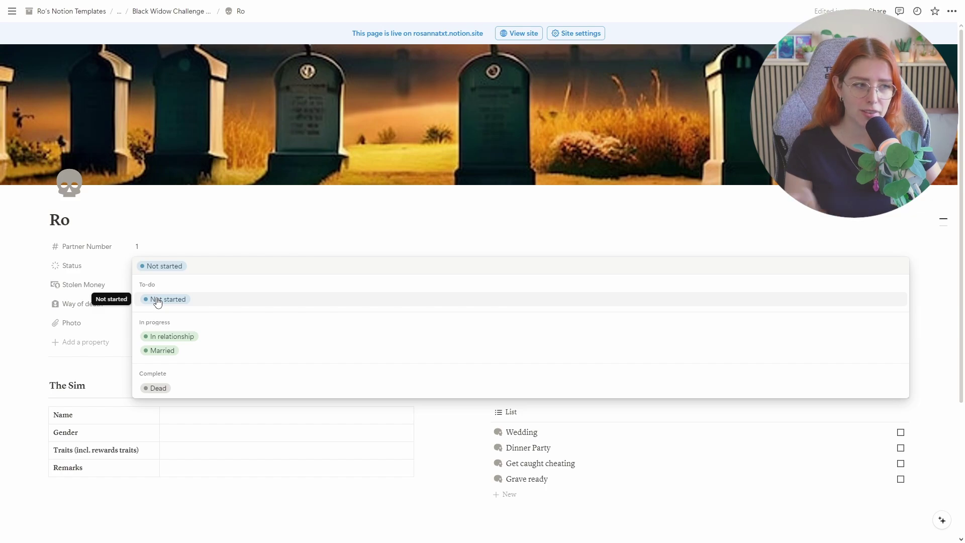
pyautogui.click(157, 390)
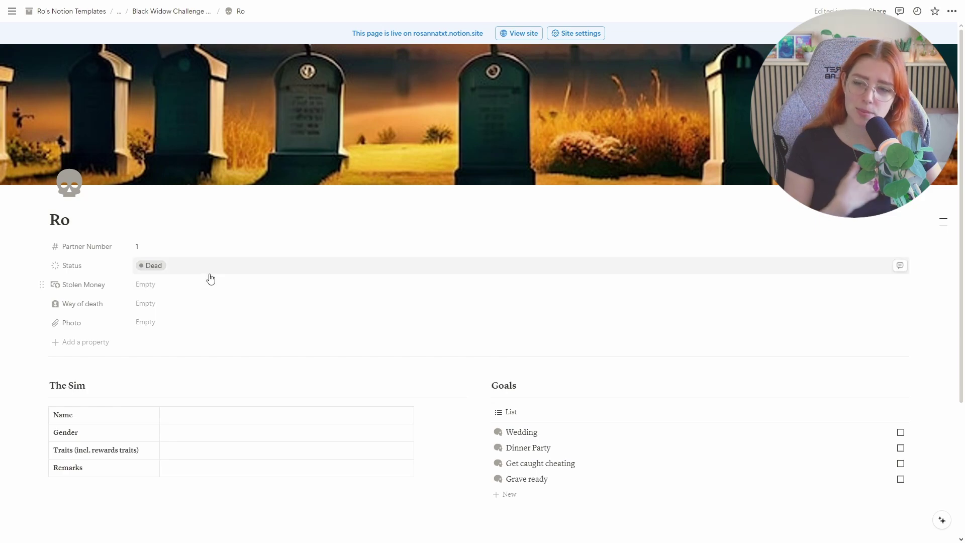
# Set the partner's Stolen Money to 1200 and Way of death to "drowned in pool without ladder"
pyautogui.click(169, 289)
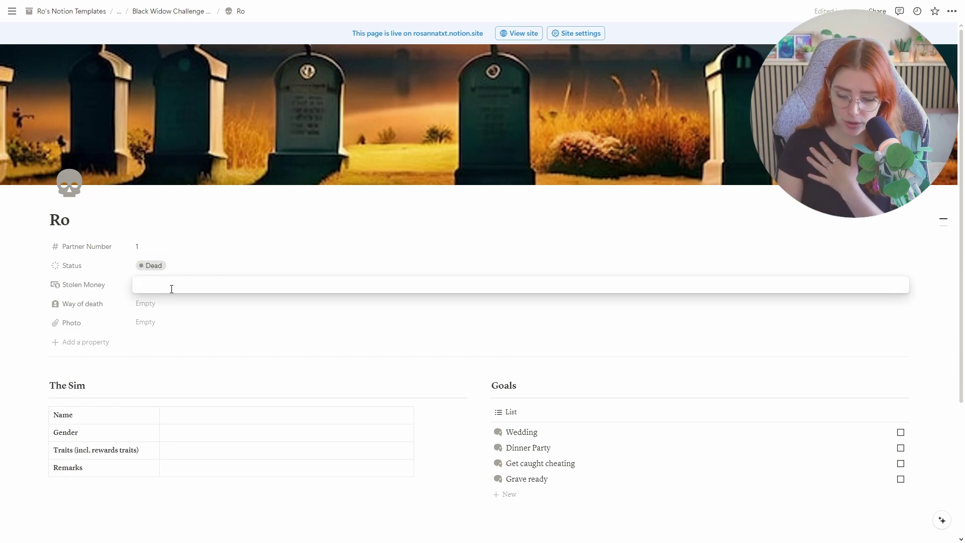
pyautogui.write('1200')
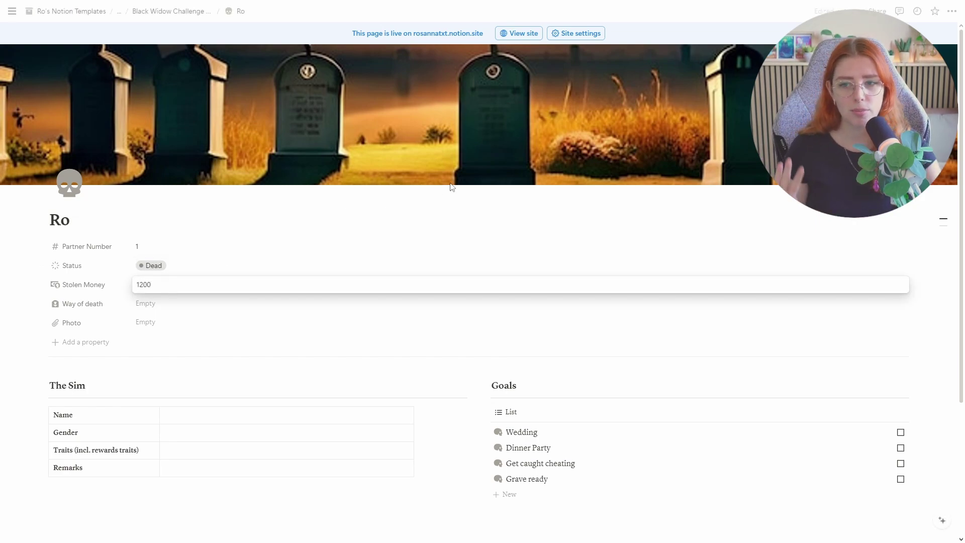
pyautogui.click(433, 207)
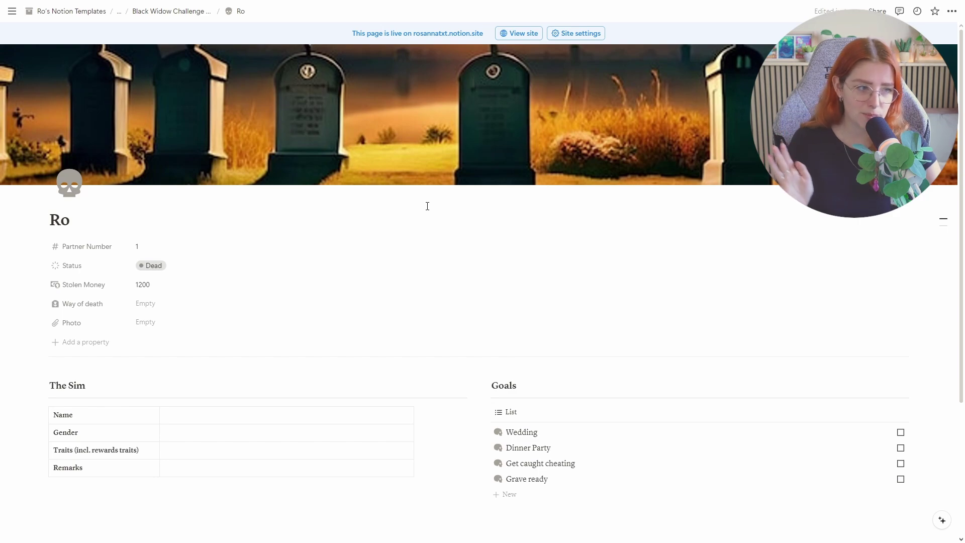
pyautogui.click(146, 304)
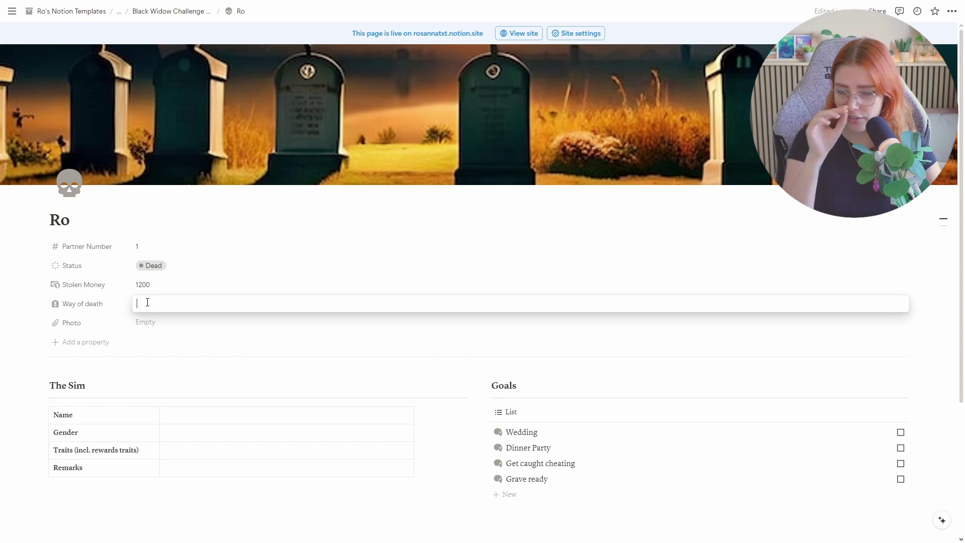
pyautogui.write('drowned in pool without ladder')
pyautogui.press('Return')
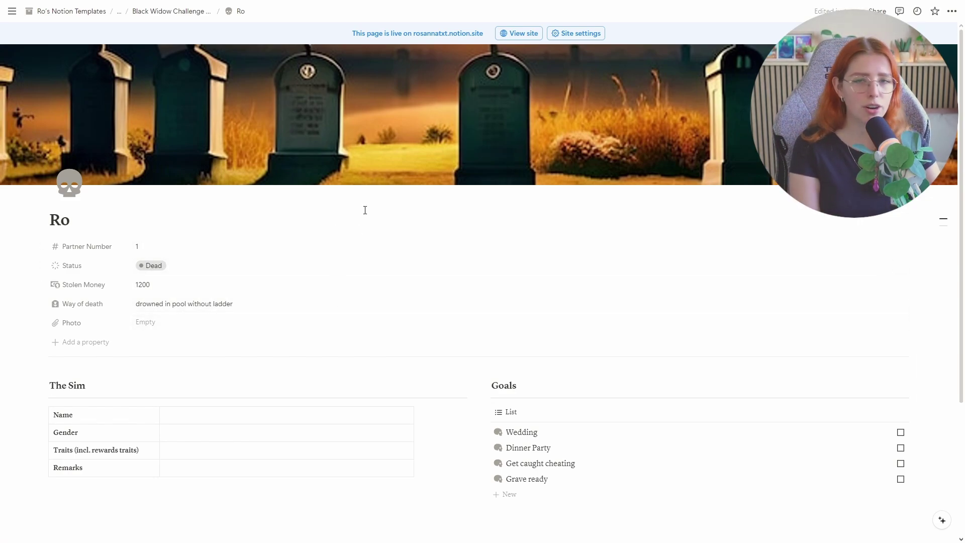
# Upload an image file of the partner to the Photo property
pyautogui.click(164, 326)
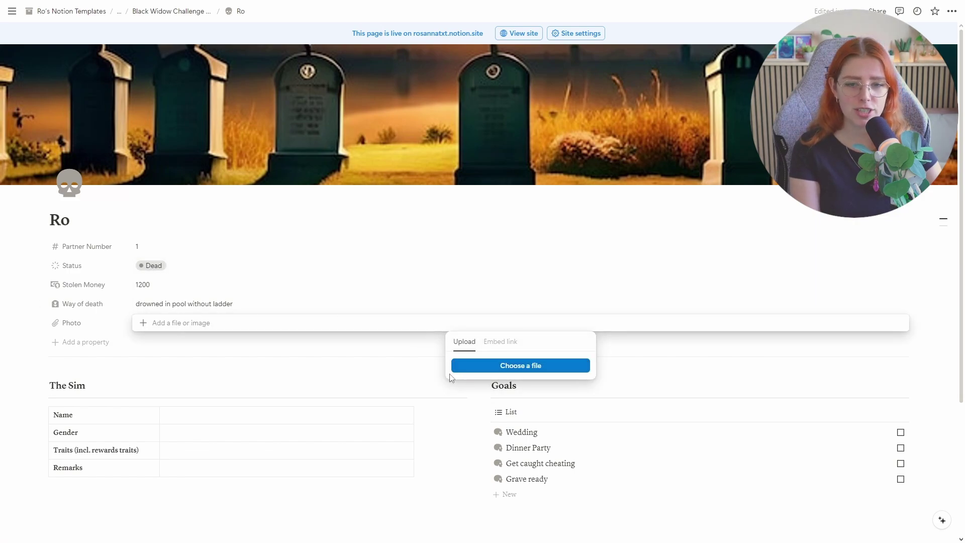
pyautogui.click(465, 370)
pyautogui.click(575, 120)
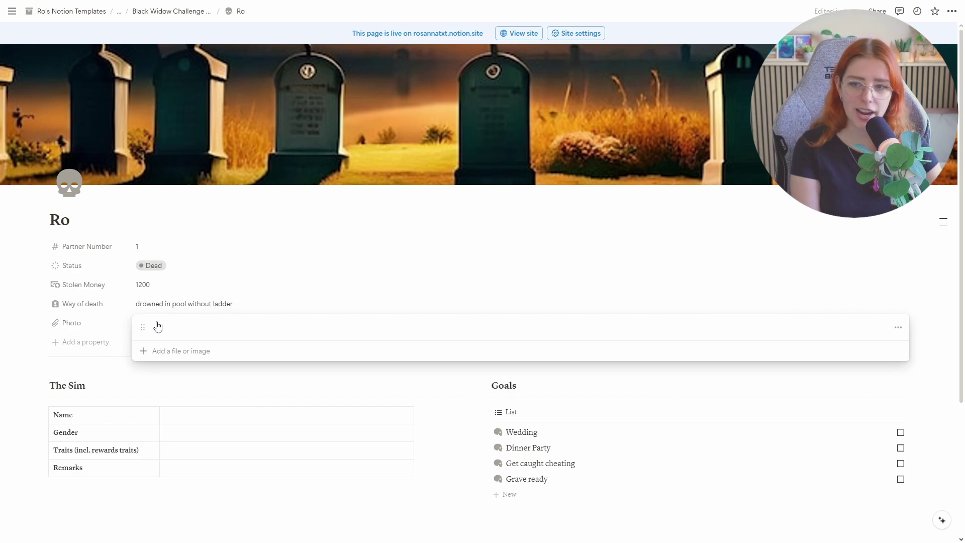
pyautogui.click(399, 206)
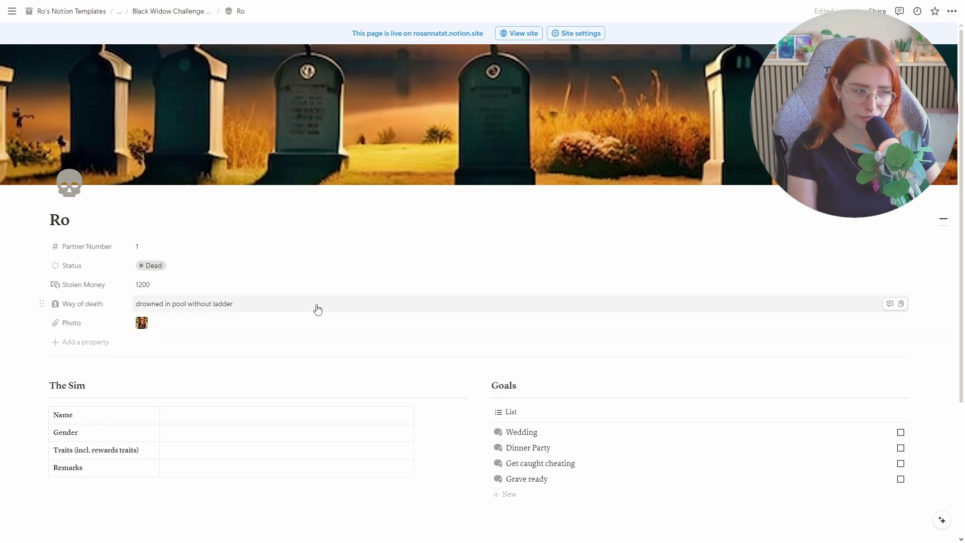
# Enter the partner's name and the gender "Female (she/Her)" in the table under The Sim
pyautogui.scroll(-2, 318, 308)
pyautogui.click(171, 313)
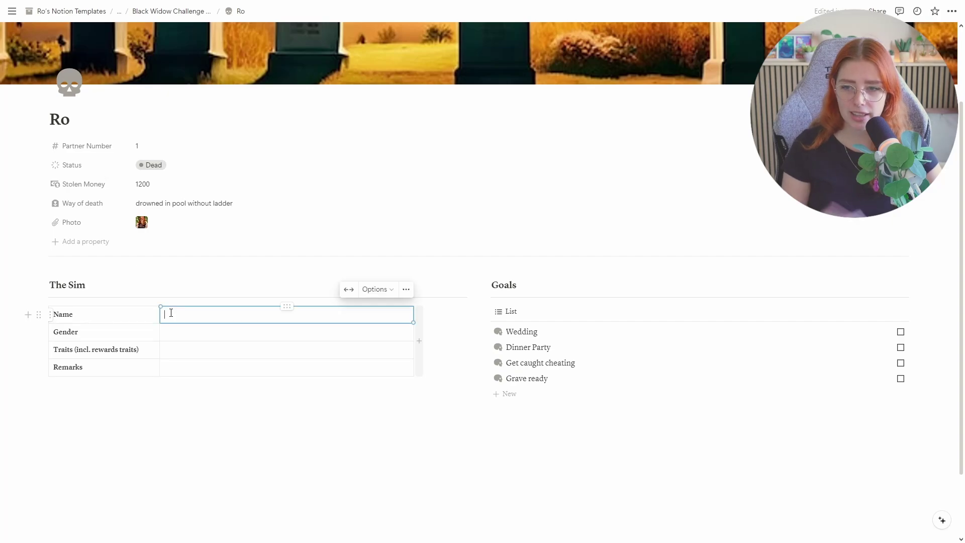
pyautogui.write('Rosanna')
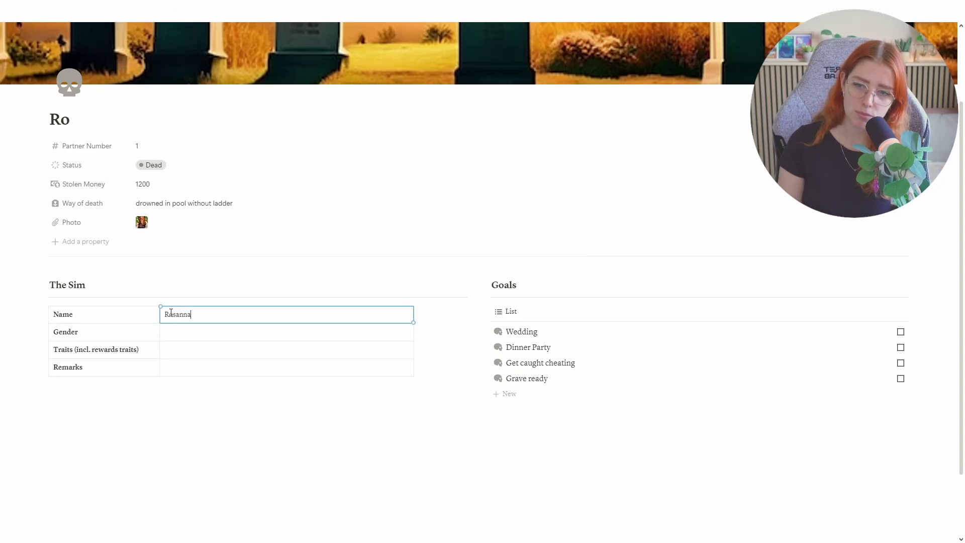
pyautogui.press('Tab')
pyautogui.press('Tab')
pyautogui.write('Female (she/Her)')
pyautogui.press('Tab')
pyautogui.press('Tab')
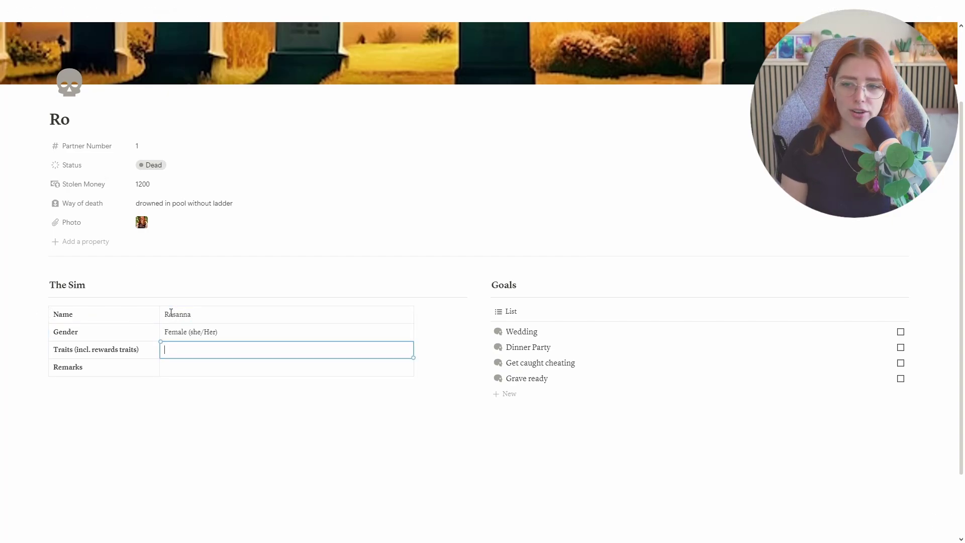
pyautogui.click(447, 475)
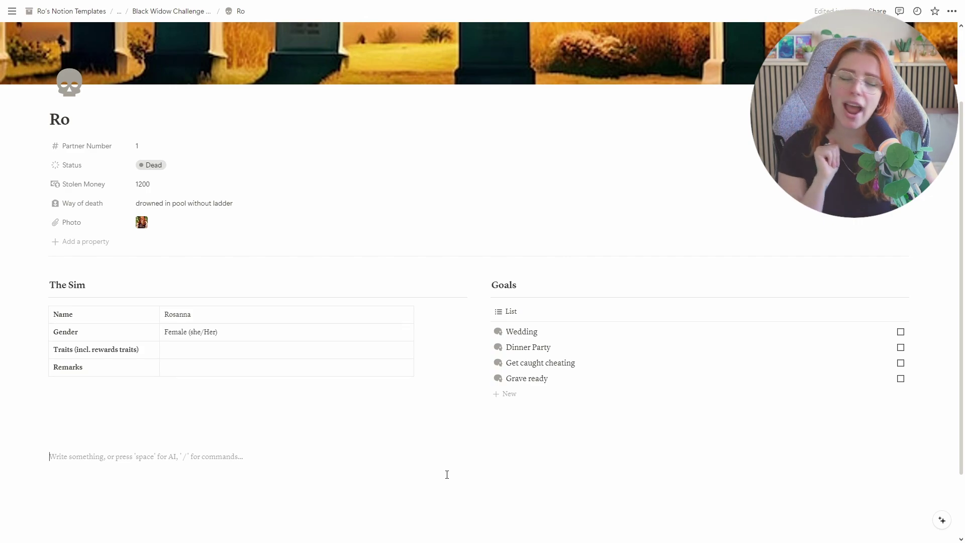
pyautogui.click(204, 350)
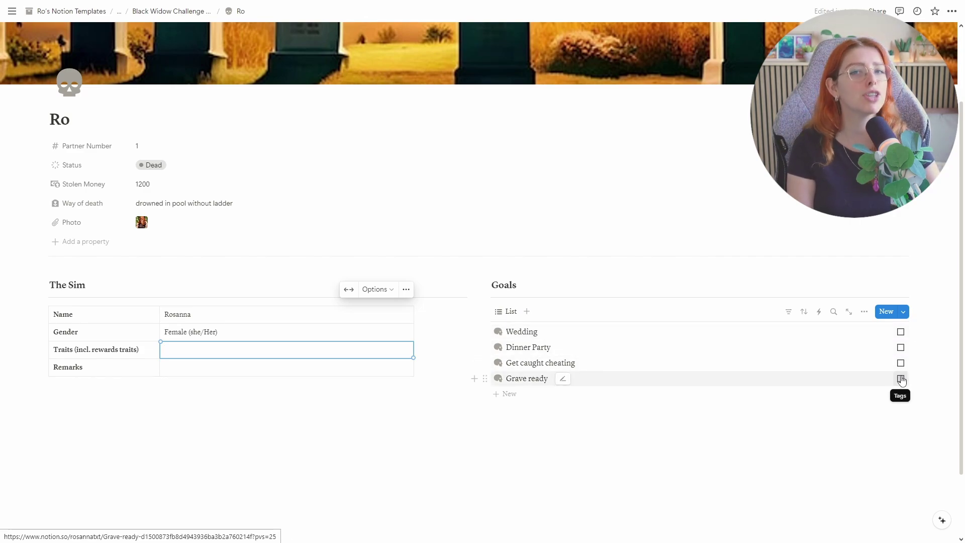
# Check off the partner's Wedding, Dinner Party, Get caught cheating and Grave ready goals
pyautogui.click(900, 332)
pyautogui.click(901, 347)
pyautogui.click(900, 363)
pyautogui.click(900, 379)
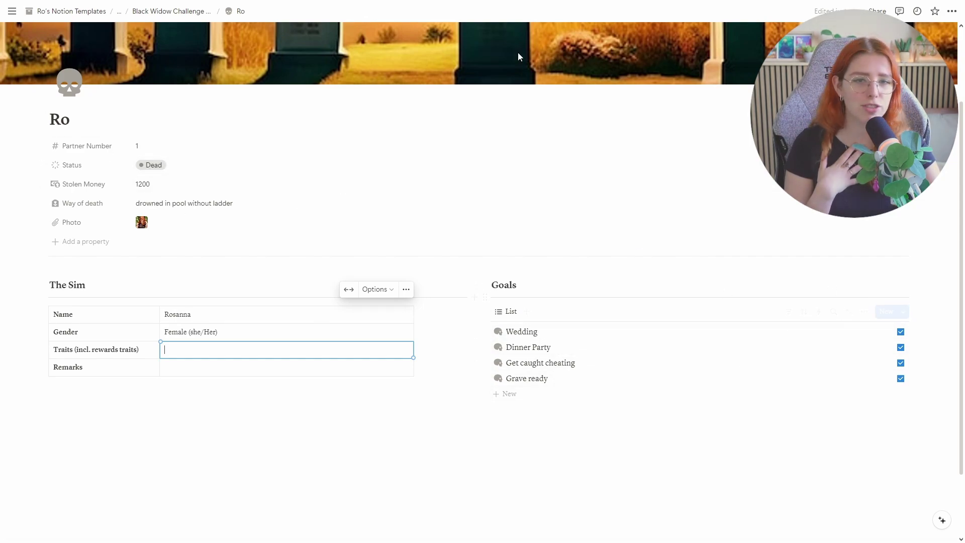
pyautogui.click(475, 429)
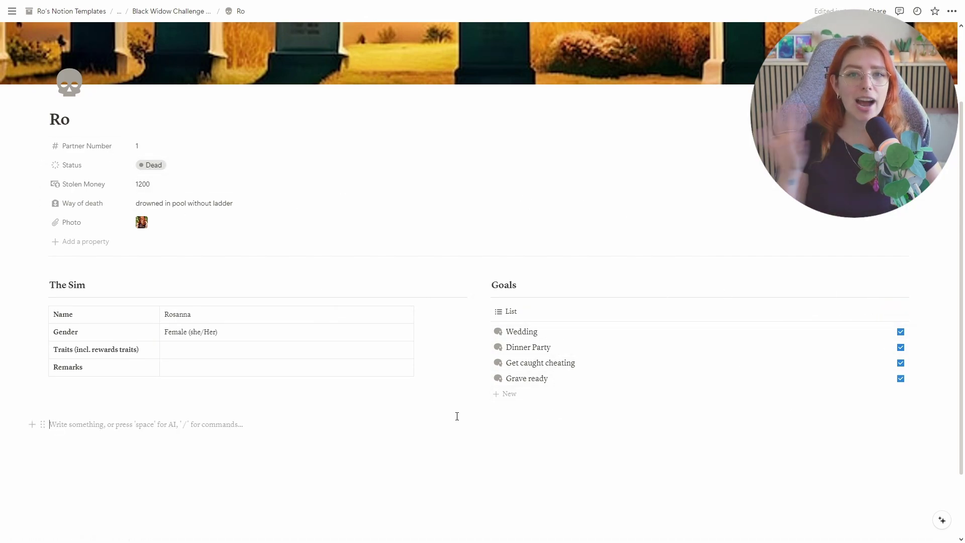
# Return to the Black Widow Challenge dashboard and examine the charts of money stolen per Sim and in total
pyautogui.scroll(2, 417, 351)
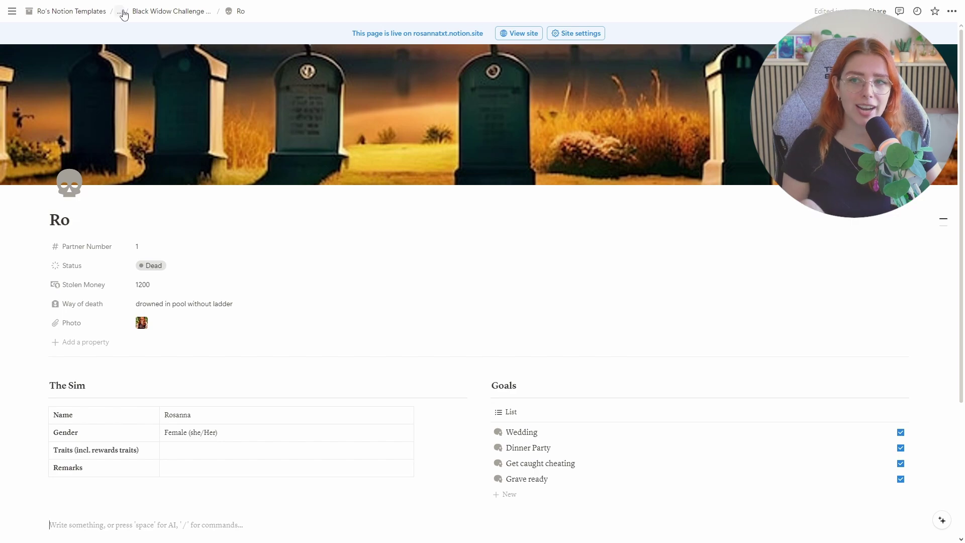
pyautogui.click(122, 14)
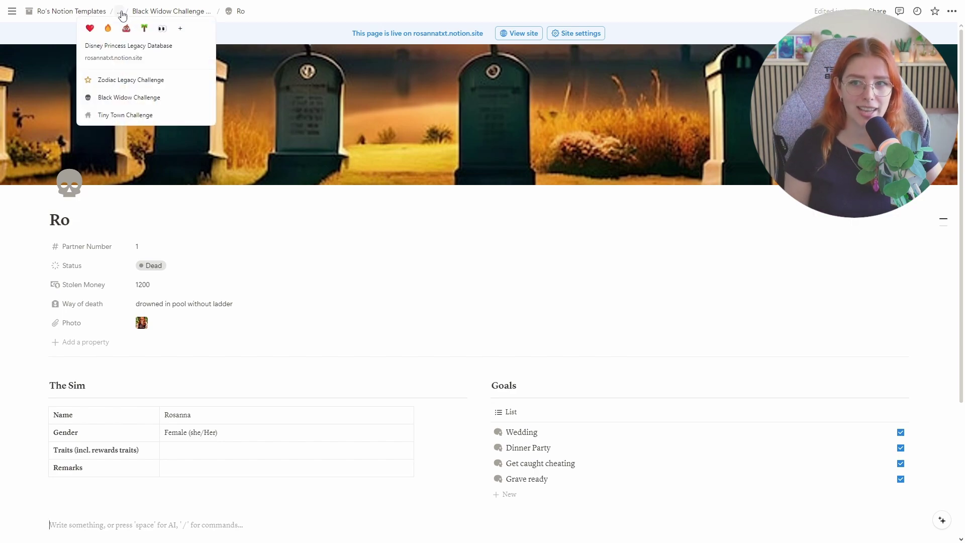
pyautogui.click(129, 98)
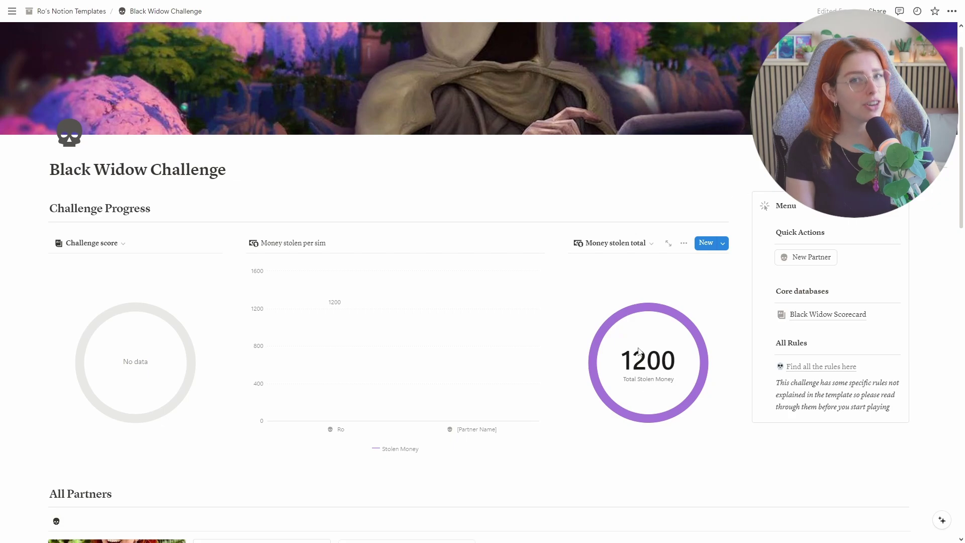
pyautogui.moveTo(348, 318)
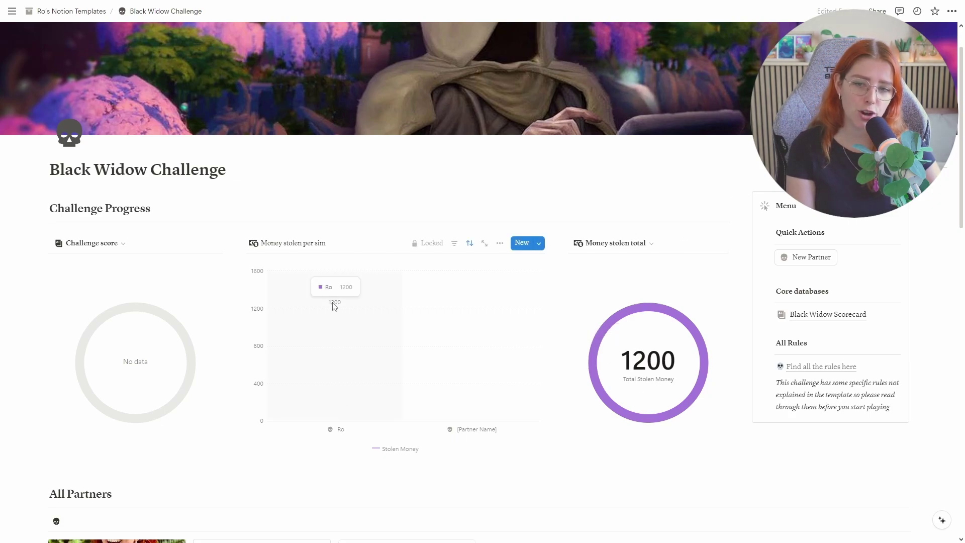
# Open the placeholder [Partner Name] page from the All Partners gallery and replace its title with the second partner's name
pyautogui.scroll(-2, 452, 402)
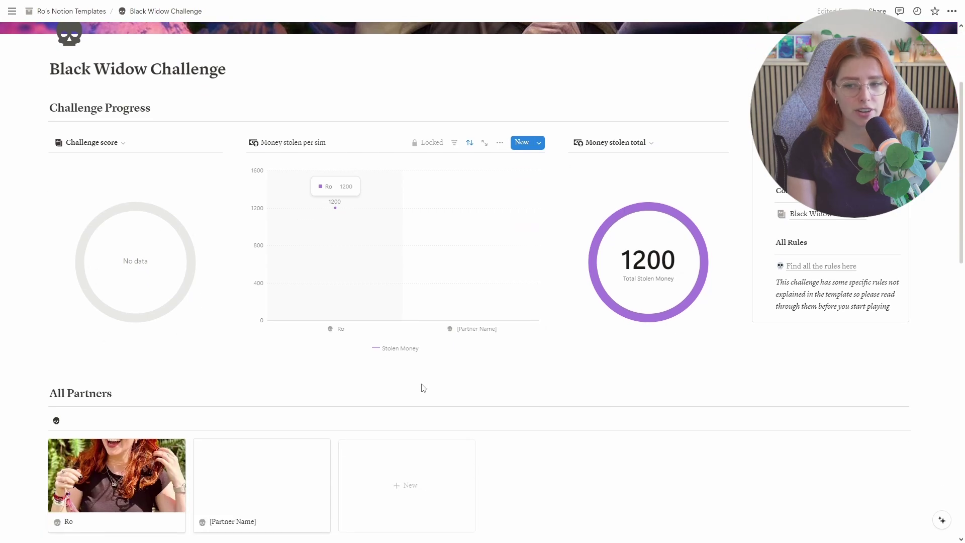
pyautogui.click(200, 508)
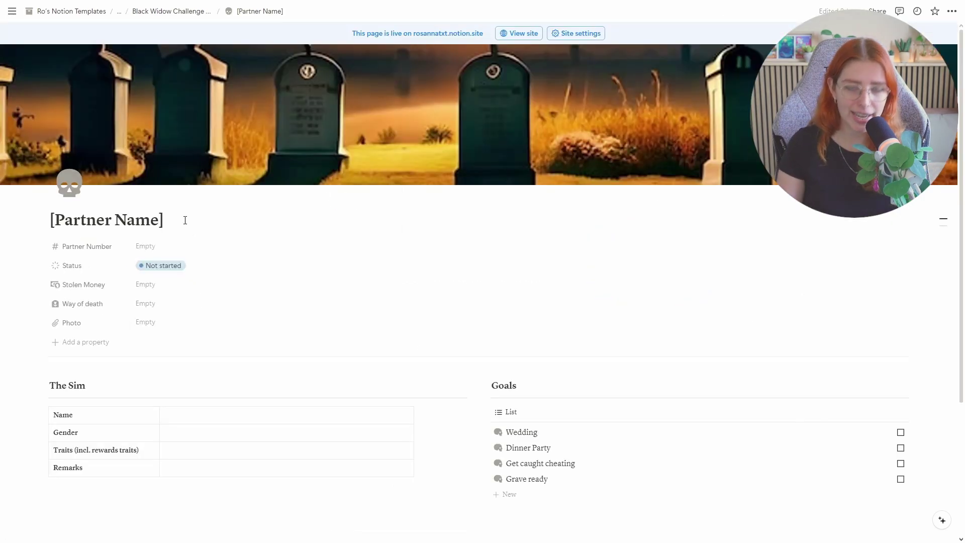
pyautogui.tripleClick(185, 220)
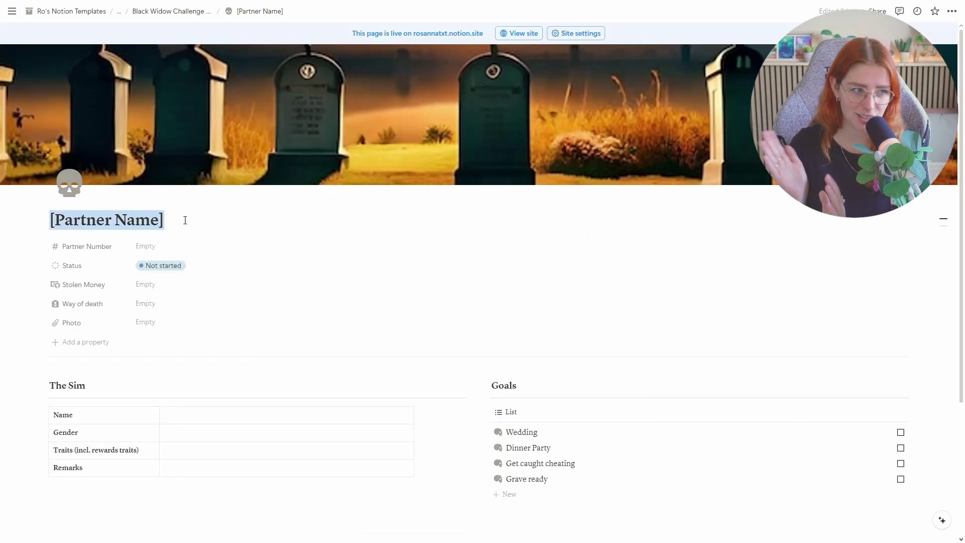
pyautogui.write('Jimmy')
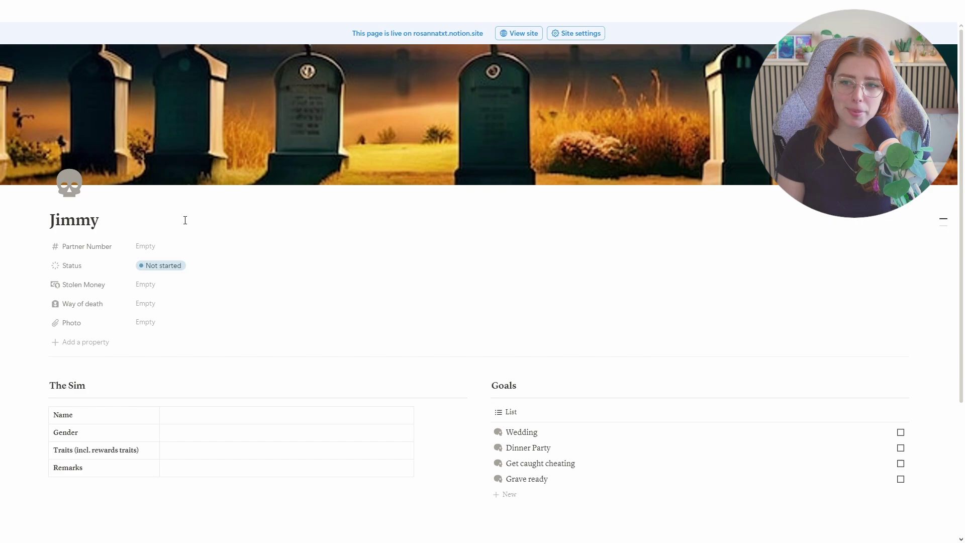
# Fill in the second partner's properties with Partner Number 2, Status Dead and Stolen Money 200000
pyautogui.click(200, 247)
pyautogui.write('2')
pyautogui.click(191, 266)
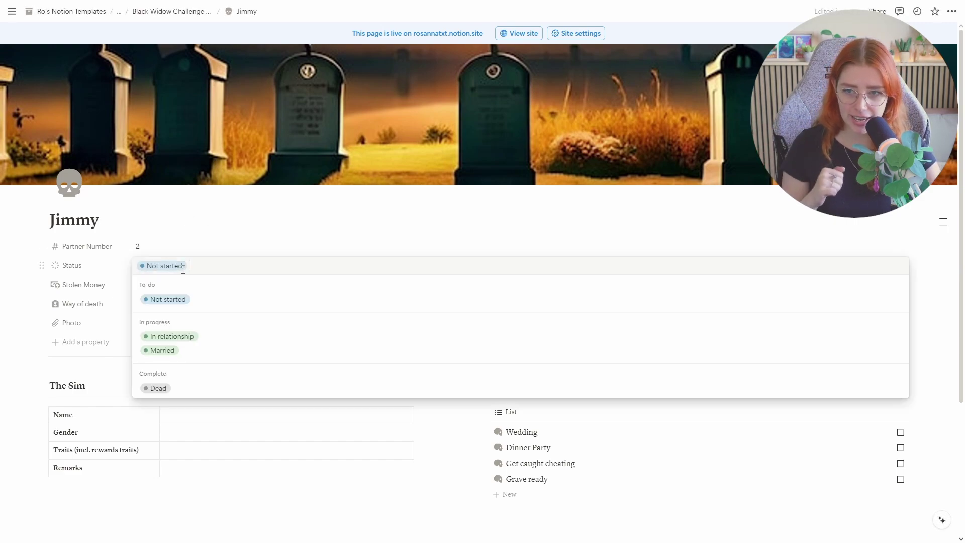
pyautogui.click(157, 385)
pyautogui.click(152, 283)
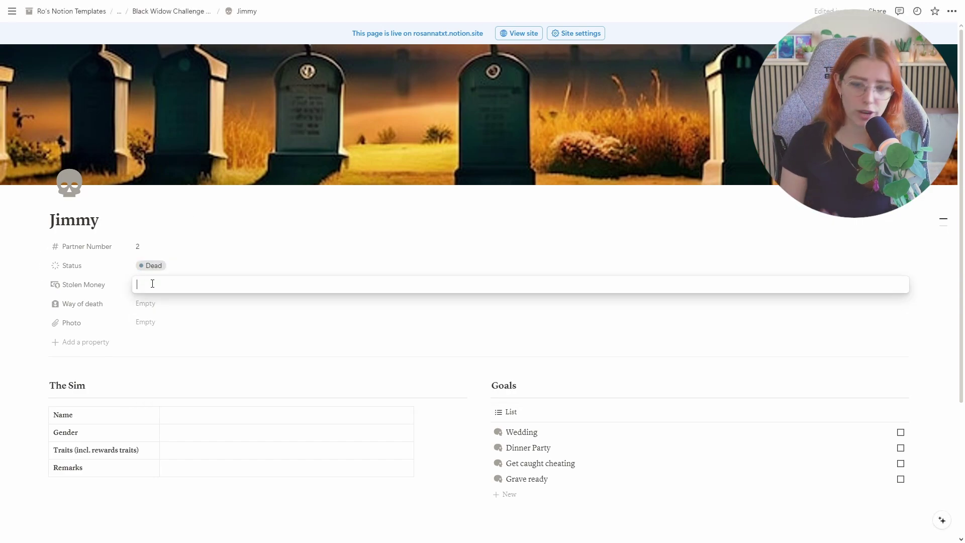
pyautogui.write('200000')
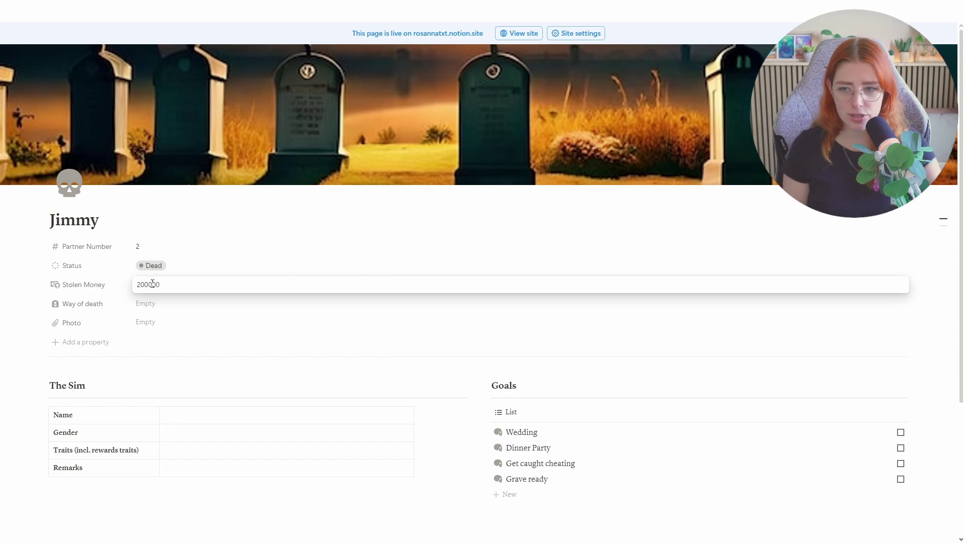
# Enter "burned to death" as the second partner's way of death
pyautogui.press('Return')
pyautogui.click(155, 304)
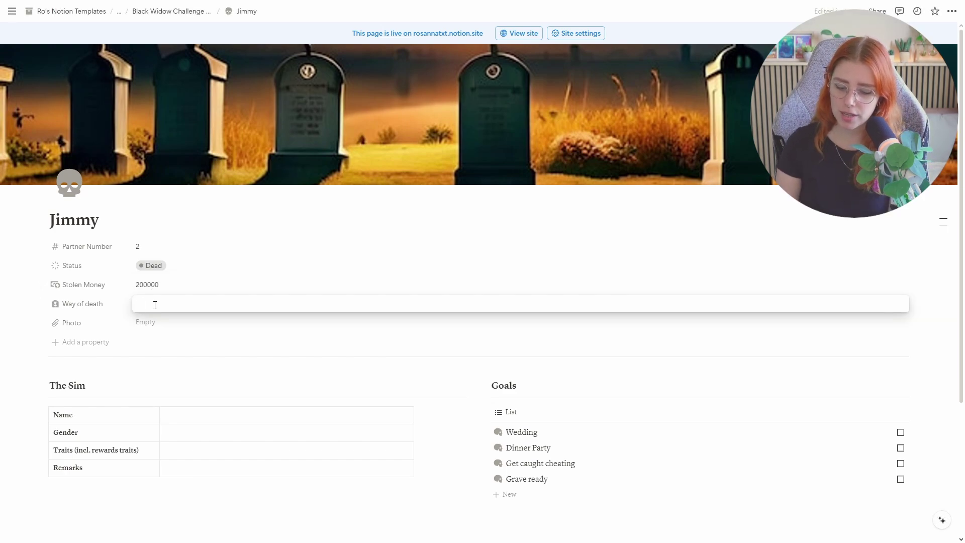
pyautogui.write('burned to death')
pyautogui.press('Return')
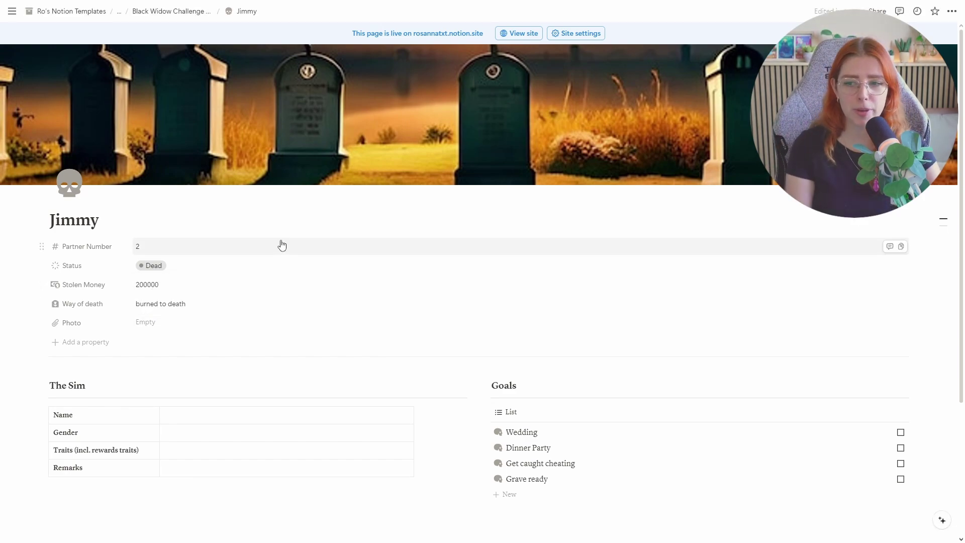
# Return to the Black Widow Challenge dashboard and compare each partner's share in the per-Sim and total stolen money charts
pyautogui.click(118, 11)
pyautogui.click(120, 26)
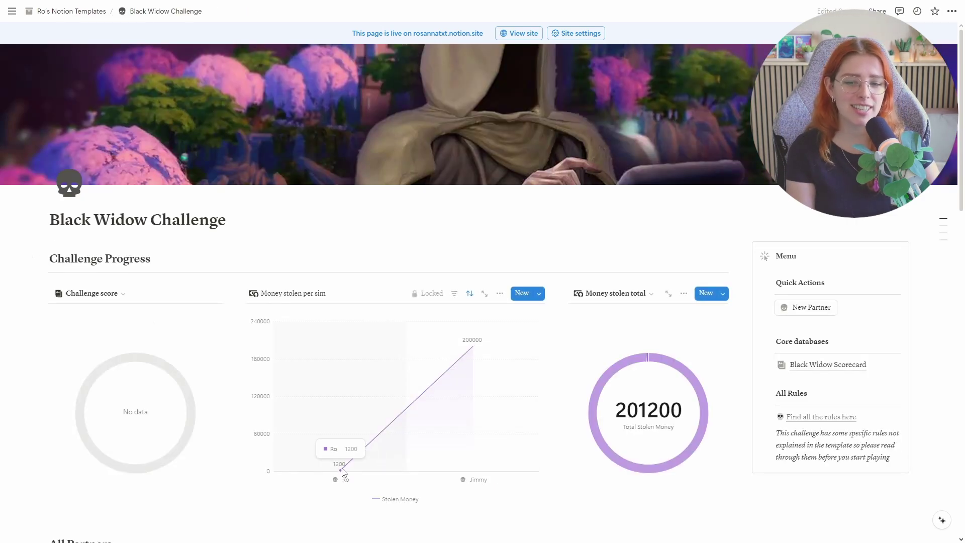
pyautogui.moveTo(472, 350)
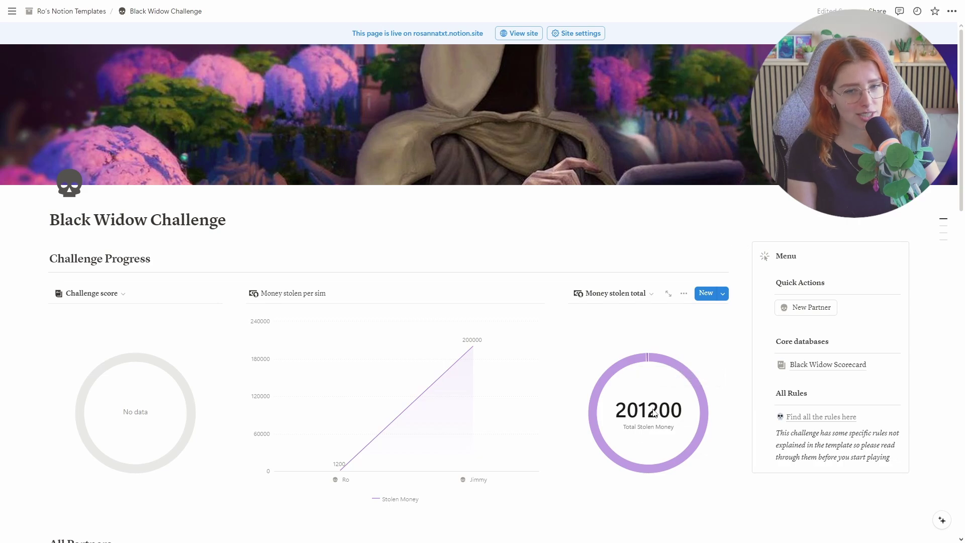
pyautogui.moveTo(647, 357)
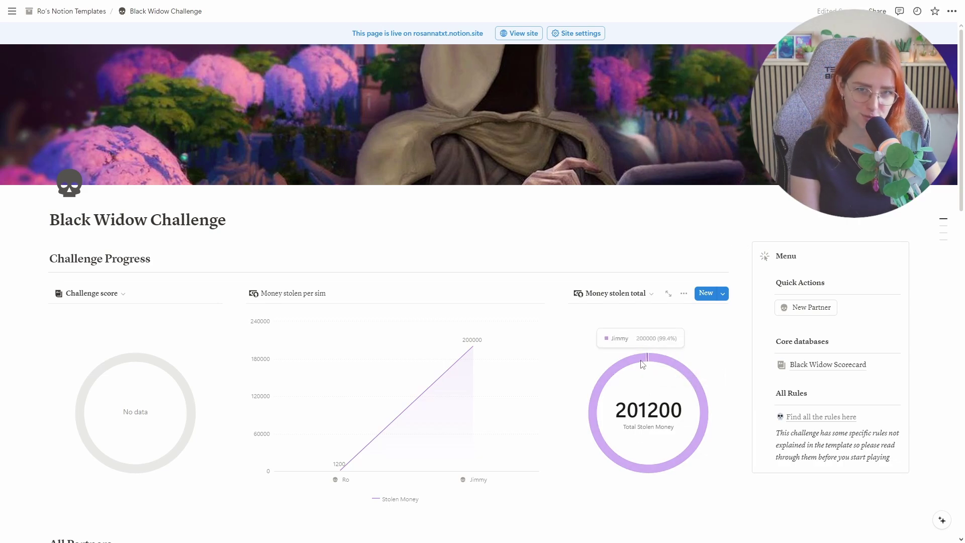
pyautogui.scroll(-2, 632, 398)
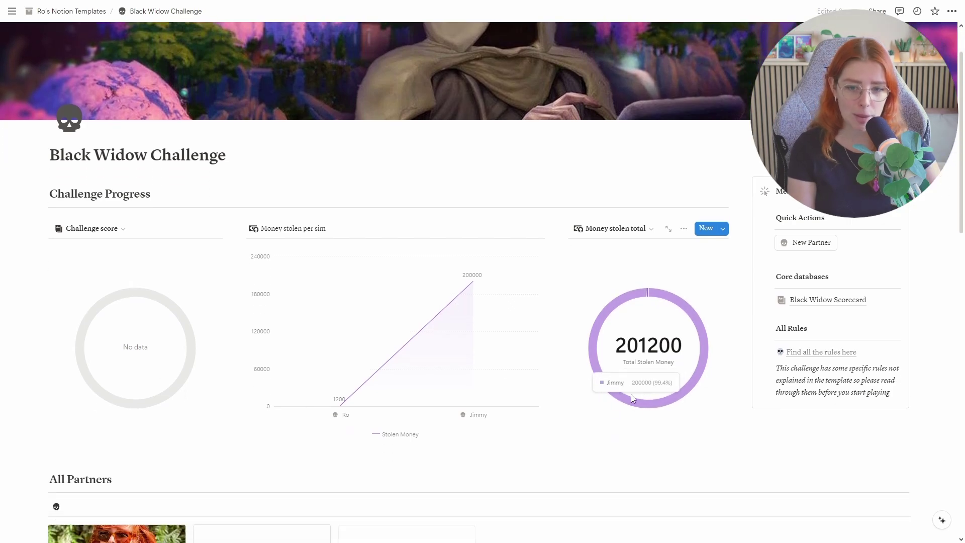
pyautogui.scroll(-3, 632, 398)
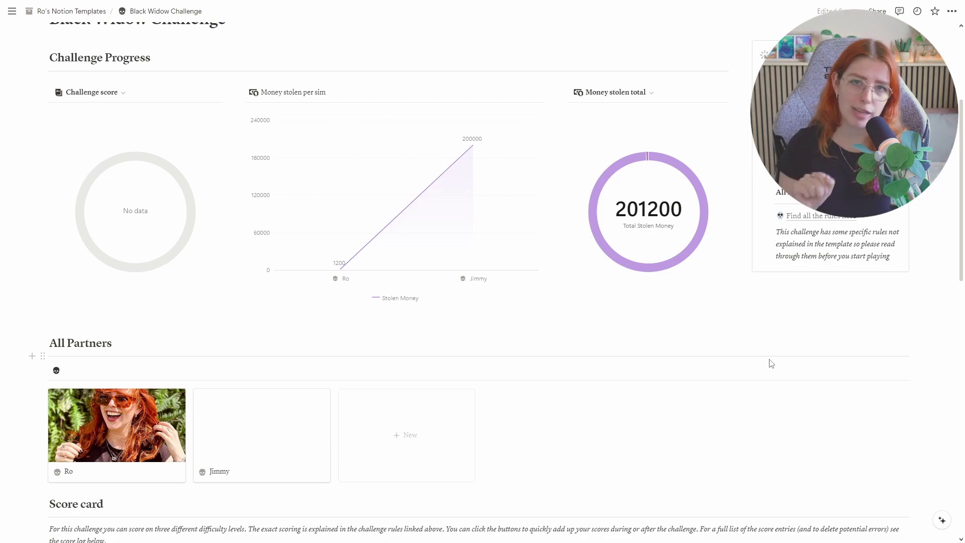
# Log the Normal Level gameplay scores Party with a silver (or higher) medal, New color ghost and Partner died naturally
pyautogui.scroll(-2, 772, 362)
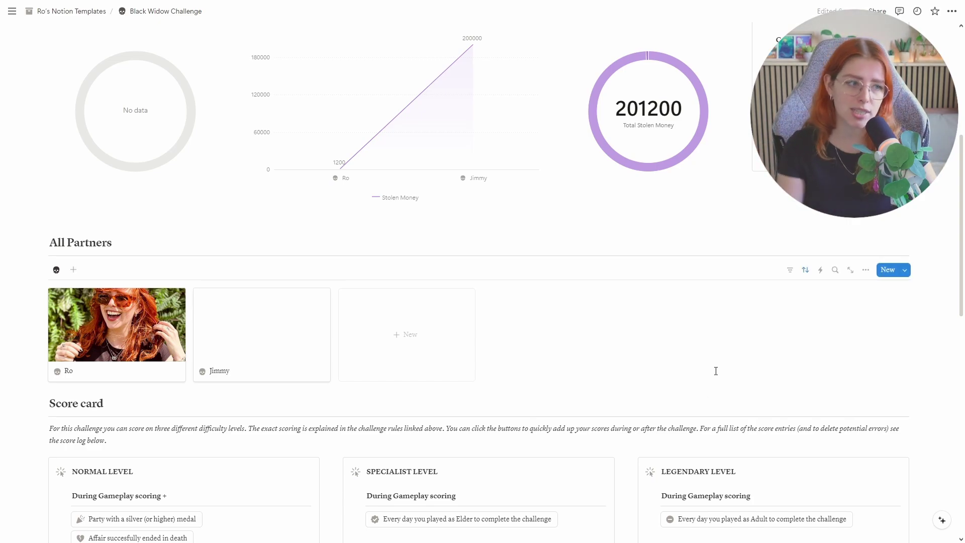
pyautogui.scroll(-6, 482, 382)
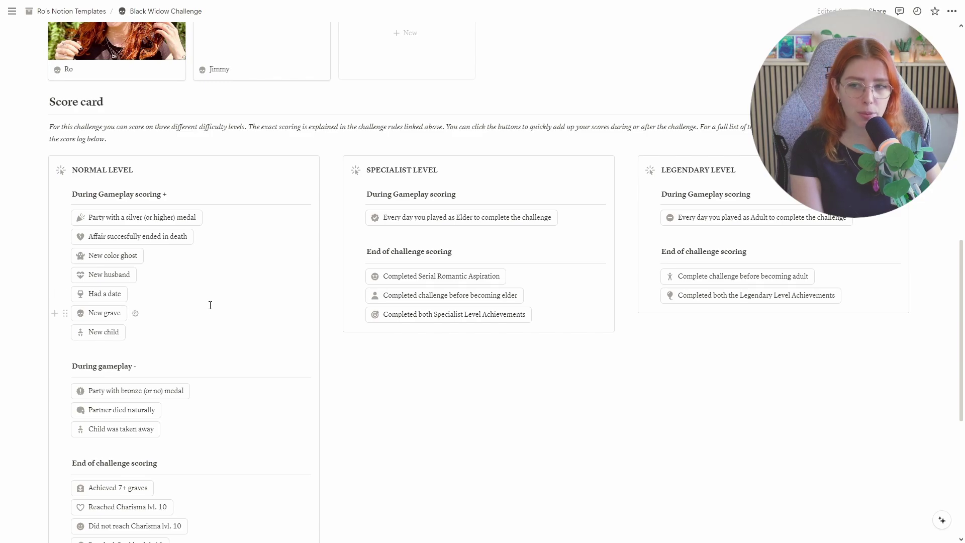
pyautogui.click(135, 221)
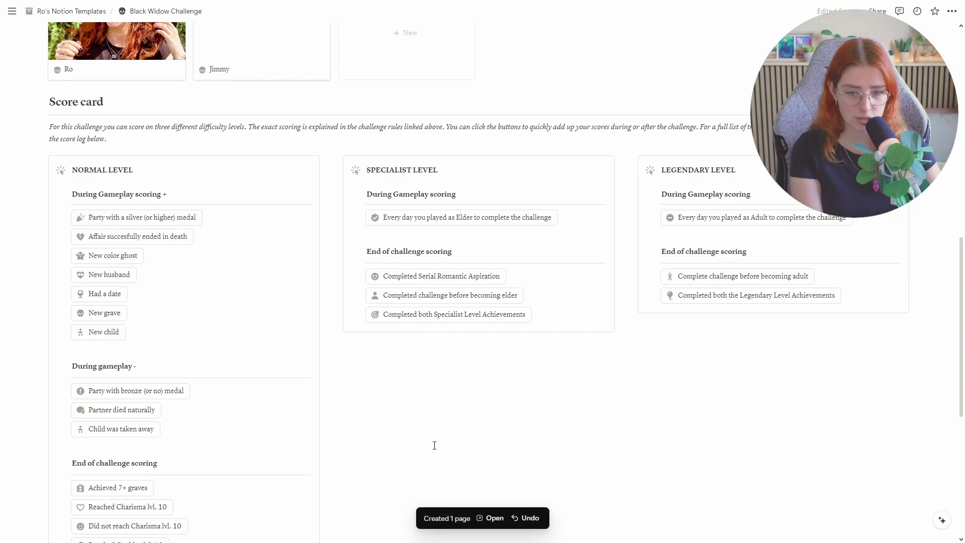
pyautogui.click(115, 258)
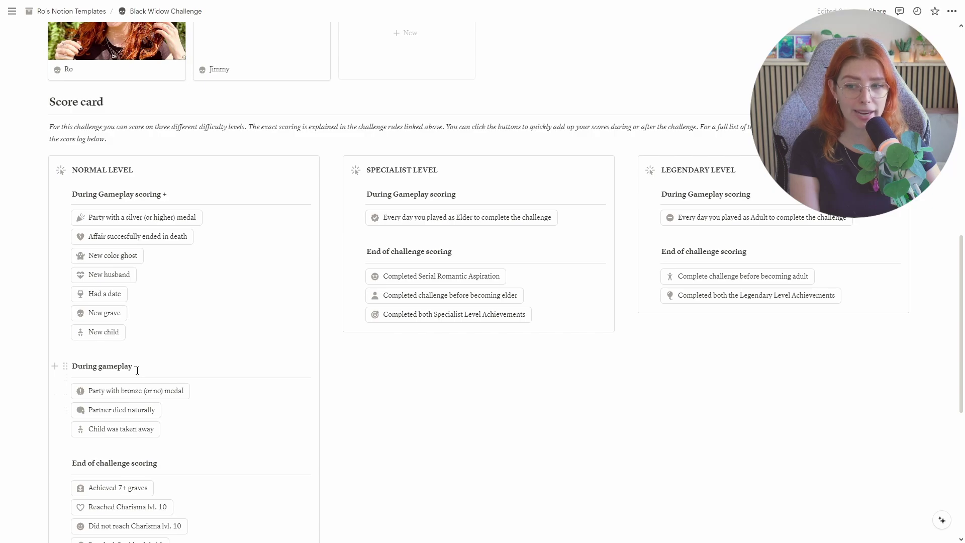
pyautogui.click(121, 410)
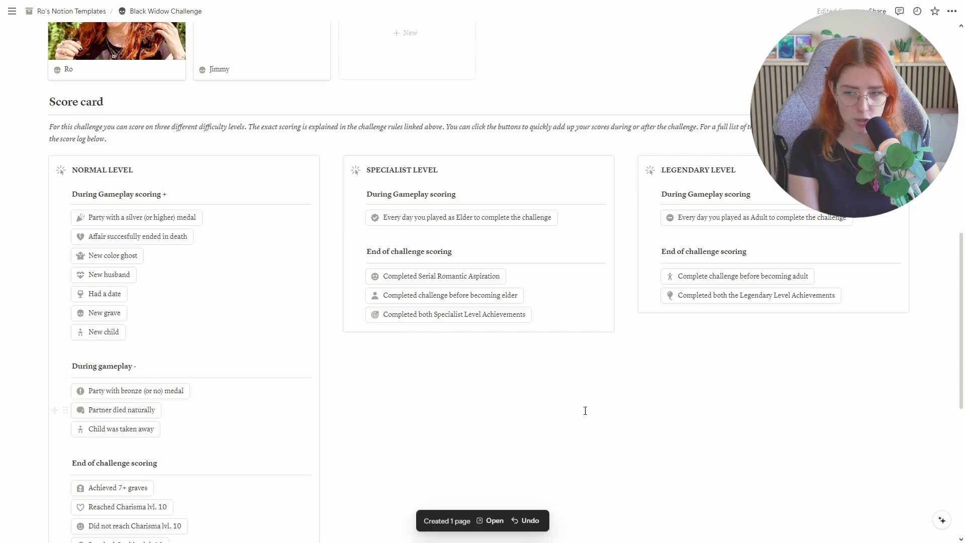
# Log the Normal Level end-of-challenge scores Reached Charisma lvl. 10, Reached Cooking lvl. 10 and Never threw a dinner party
pyautogui.scroll(-1, 273, 386)
pyautogui.scroll(-1, 272, 385)
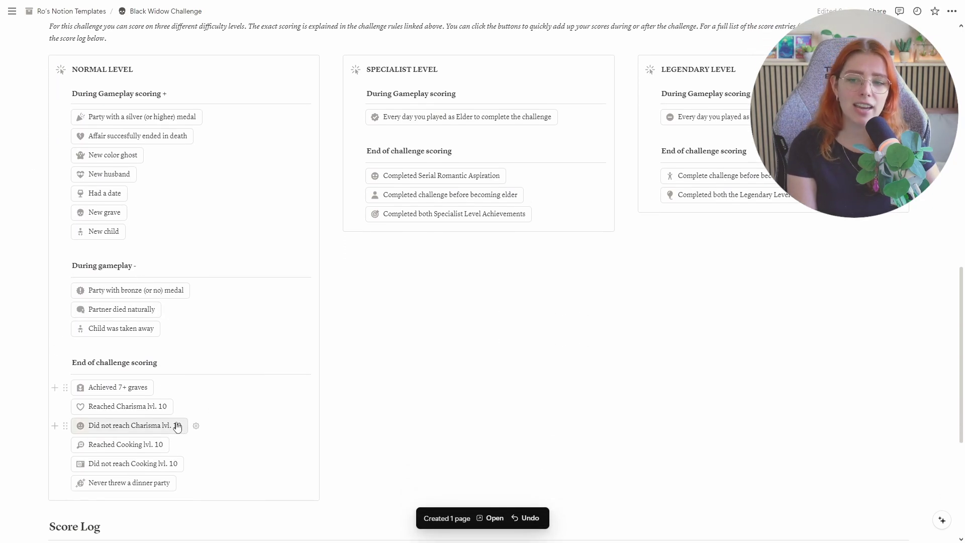
pyautogui.click(105, 412)
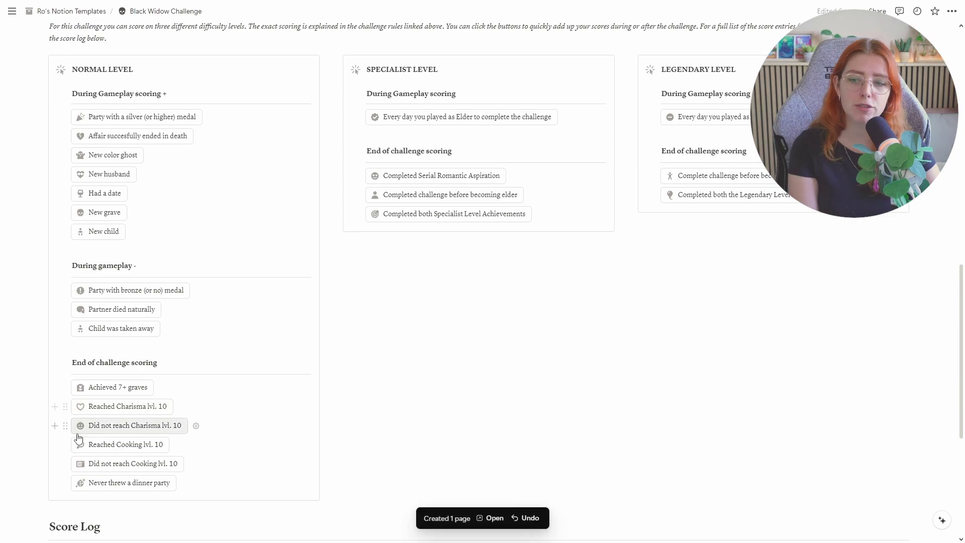
pyautogui.click(105, 447)
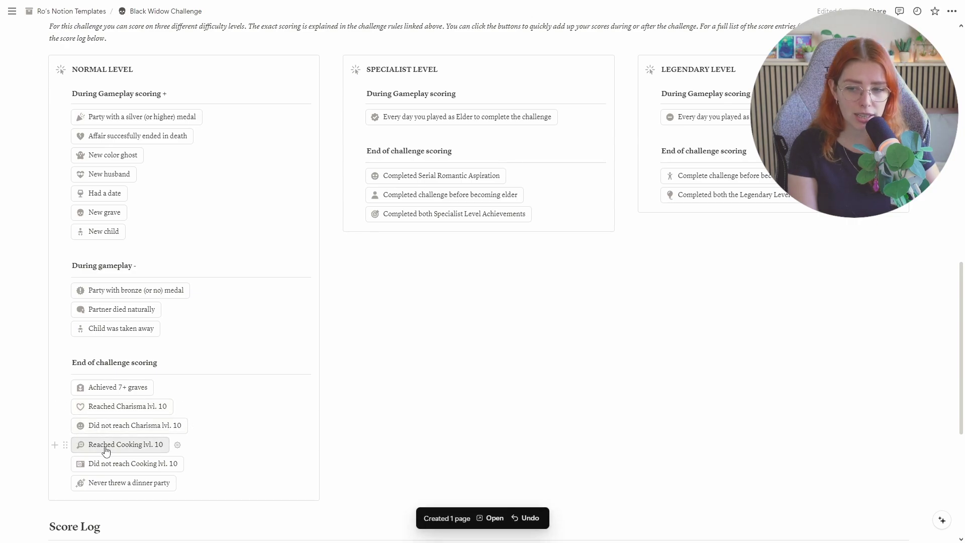
pyautogui.click(139, 484)
# Delete the "Did not throw a single dinner party" entry from the Score Log and check the Challenge score chart
pyautogui.scroll(15, 509, 415)
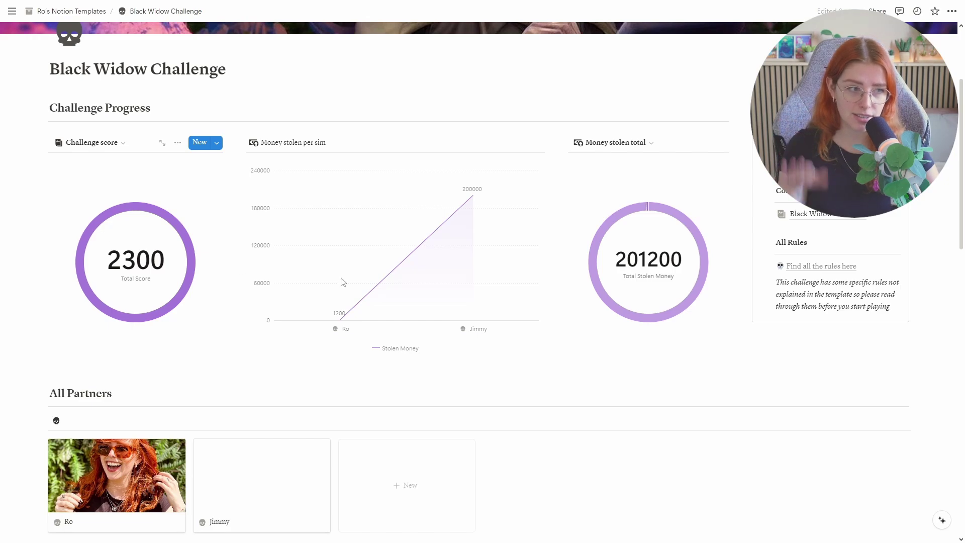
pyautogui.scroll(-15, 564, 364)
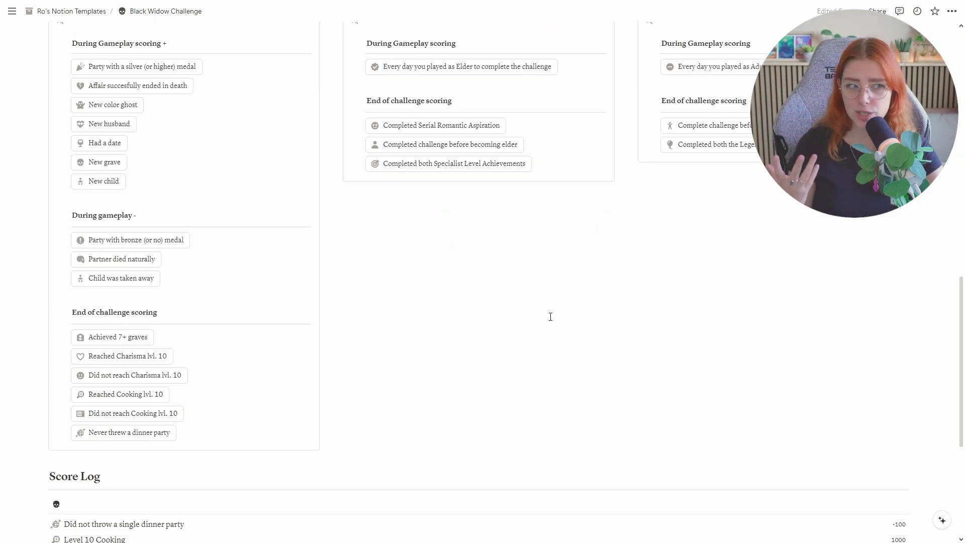
pyautogui.scroll(-4, 553, 326)
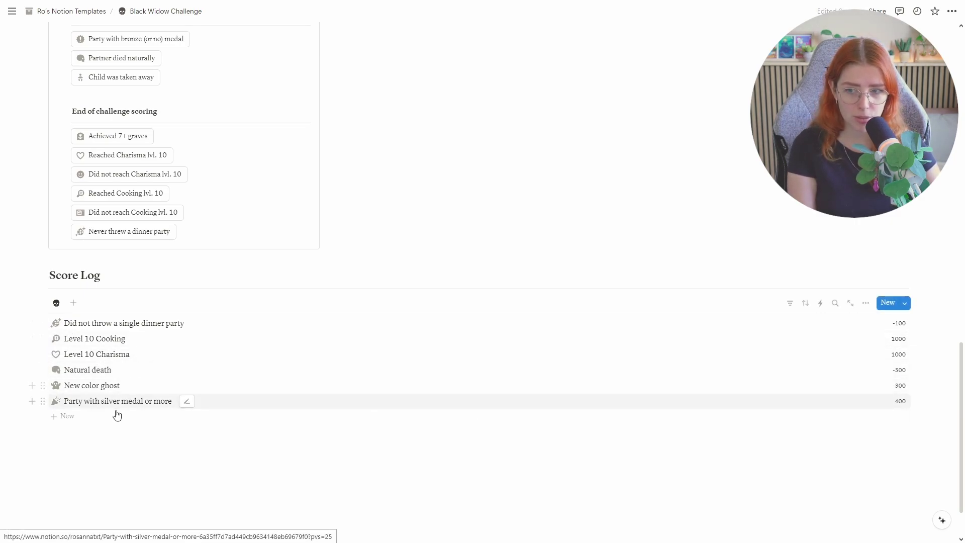
pyautogui.click(43, 323)
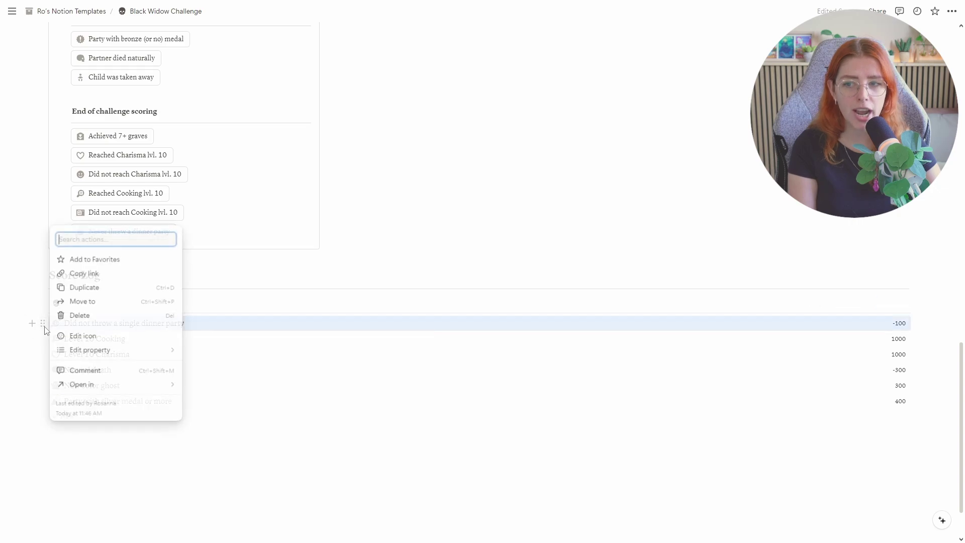
pyautogui.click(43, 323)
pyautogui.click(43, 323)
pyautogui.click(59, 316)
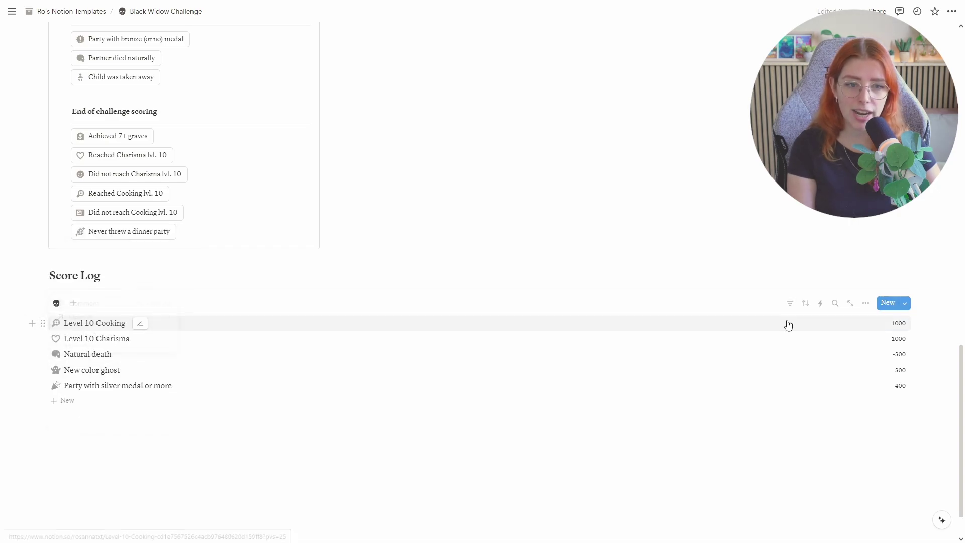
pyautogui.scroll(10, 202, 162)
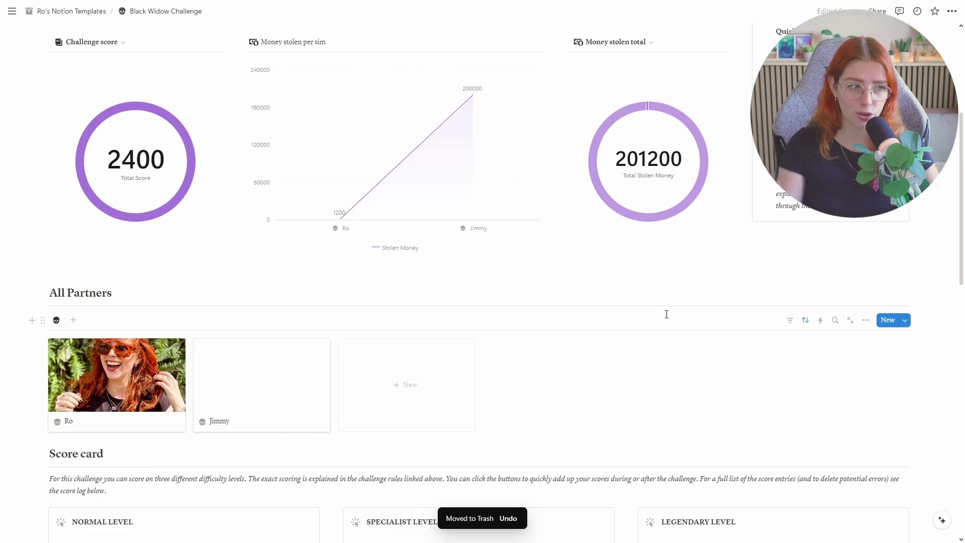
# Log the Specialist Level scores Completed Serial Romantic Aspiration, Completed challenge before becoming elder and Completed both Specialist Level Achievements
pyautogui.scroll(-7, 666, 315)
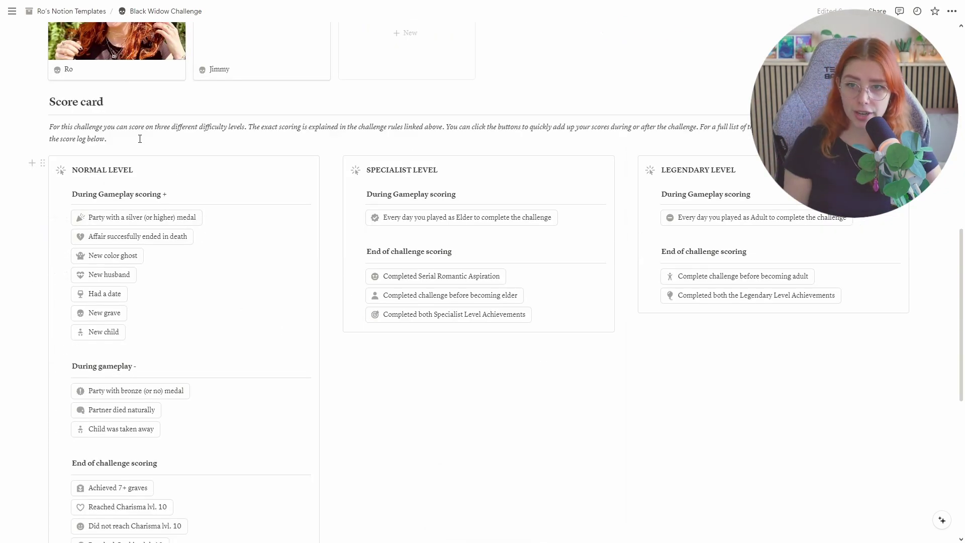
pyautogui.scroll(1, 211, 72)
pyautogui.scroll(-1, 278, 168)
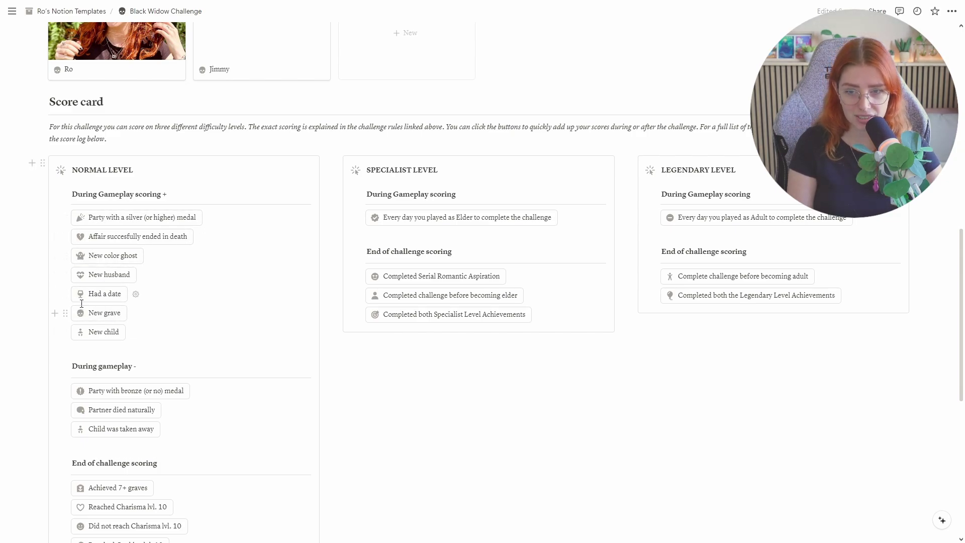
pyautogui.scroll(-3, 255, 297)
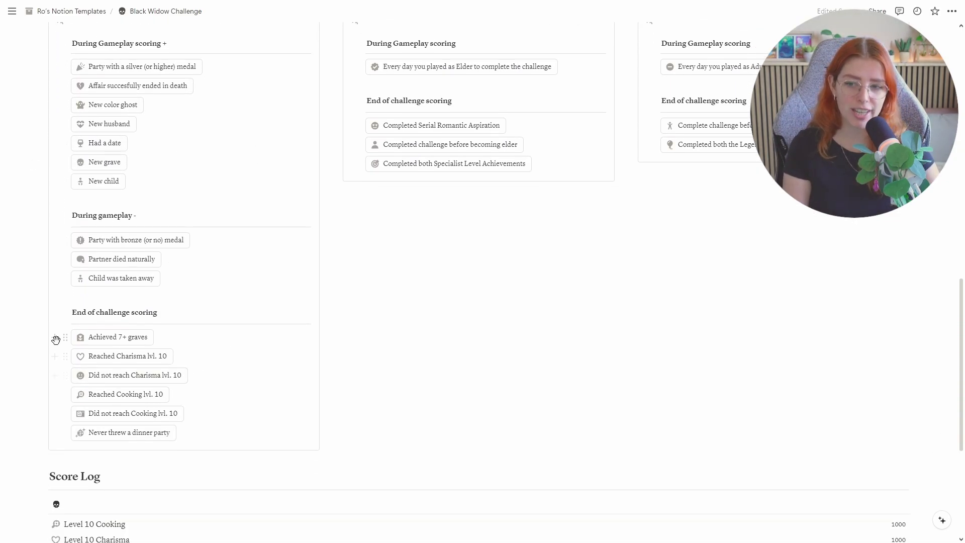
pyautogui.scroll(2, 720, 320)
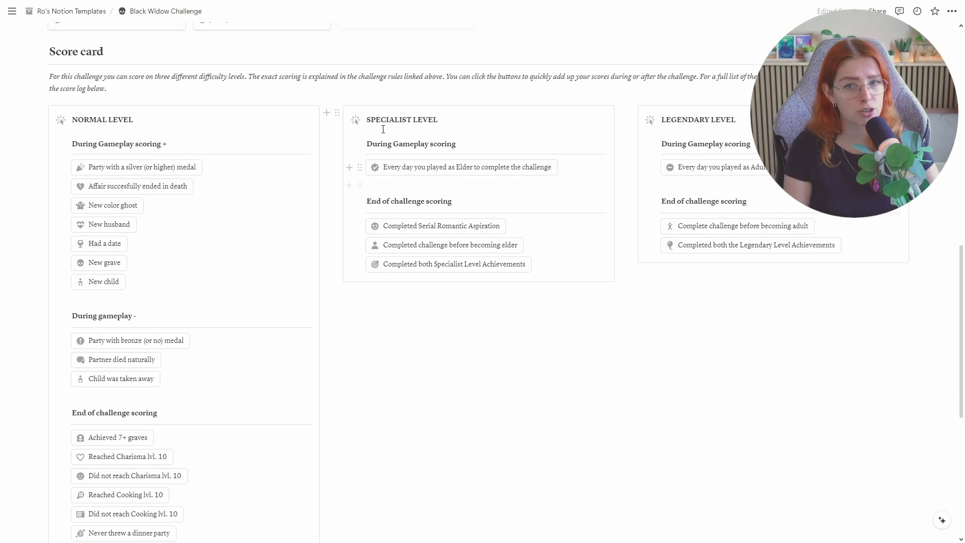
pyautogui.click(444, 227)
pyautogui.scroll(-6, 649, 302)
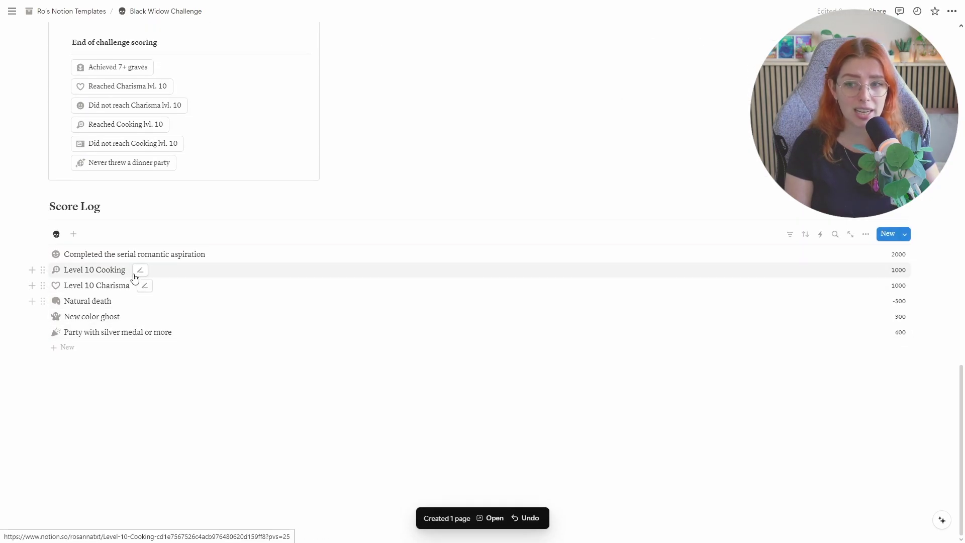
pyautogui.scroll(7, 573, 271)
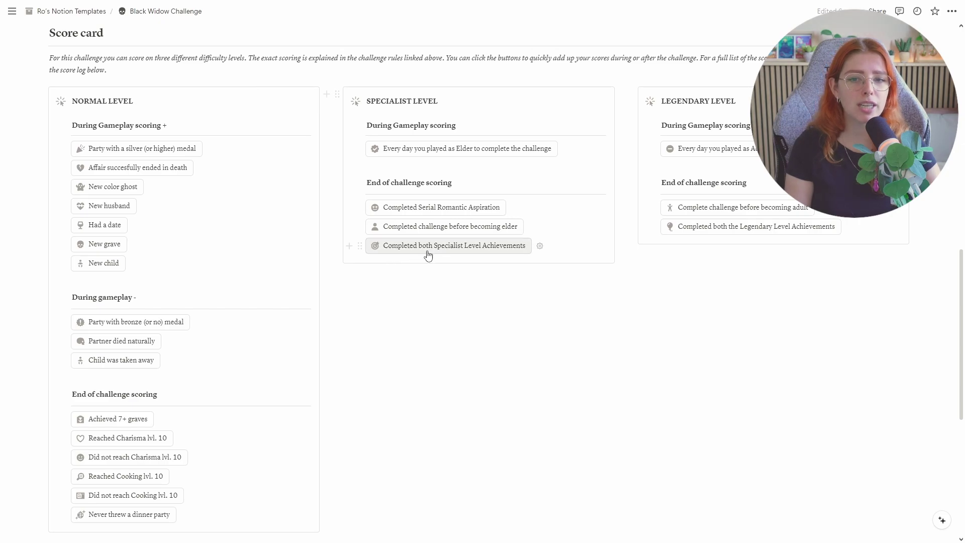
pyautogui.click(500, 229)
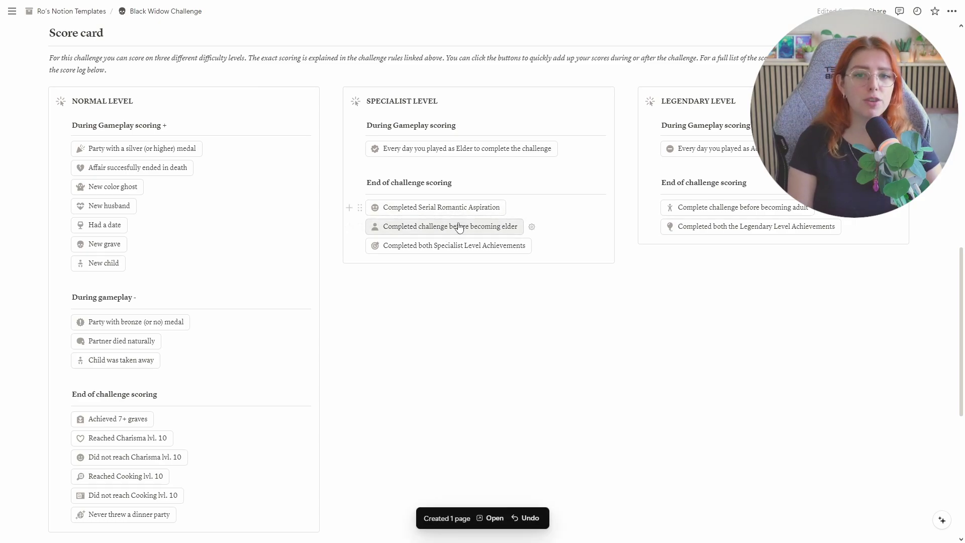
# Examine the points in the Score Log and the Challenge score chart's split by difficulty level
pyautogui.scroll(-8, 603, 316)
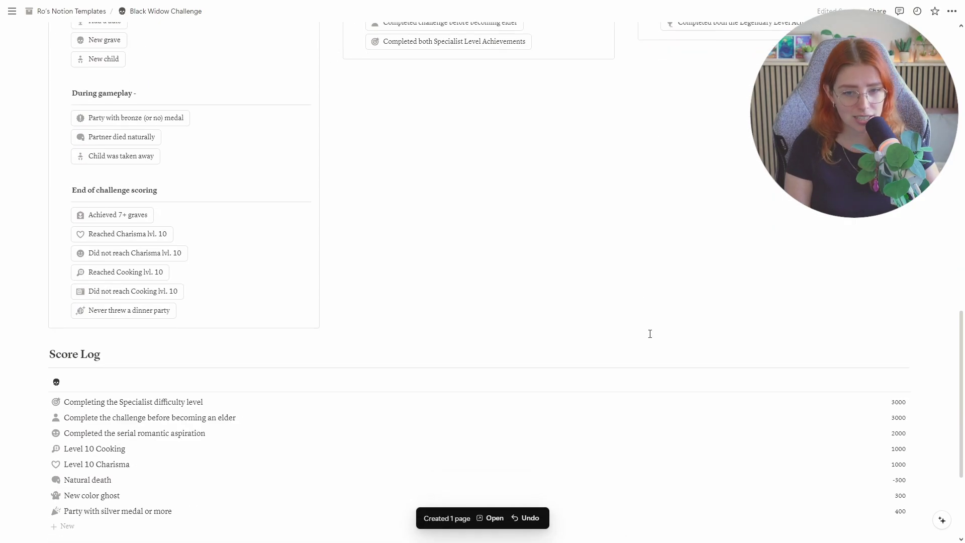
pyautogui.scroll(1, 880, 311)
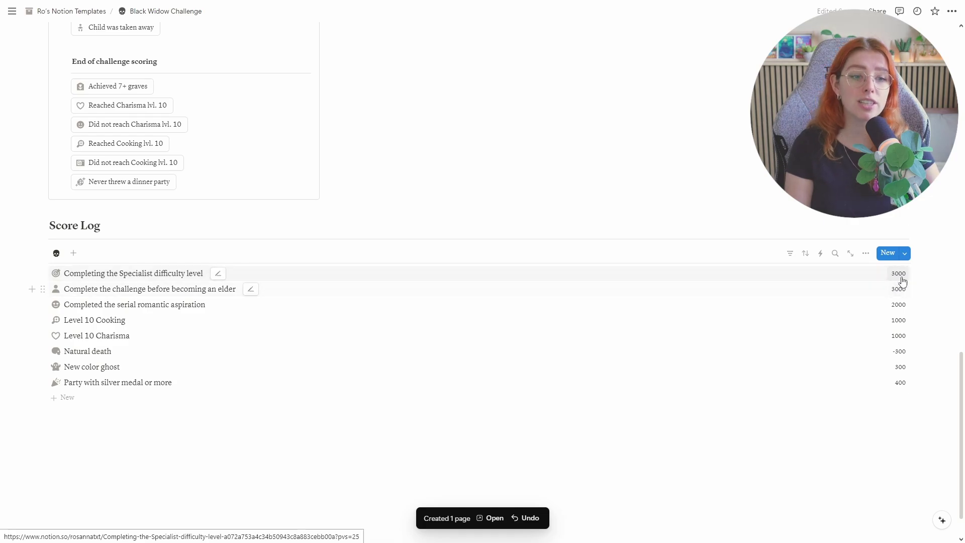
pyautogui.scroll(8, 894, 409)
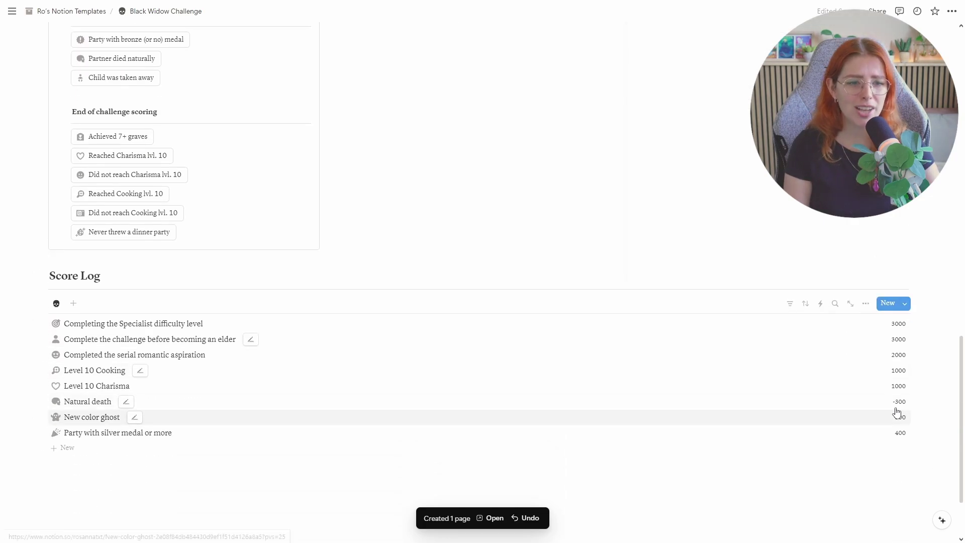
pyautogui.scroll(8, 698, 351)
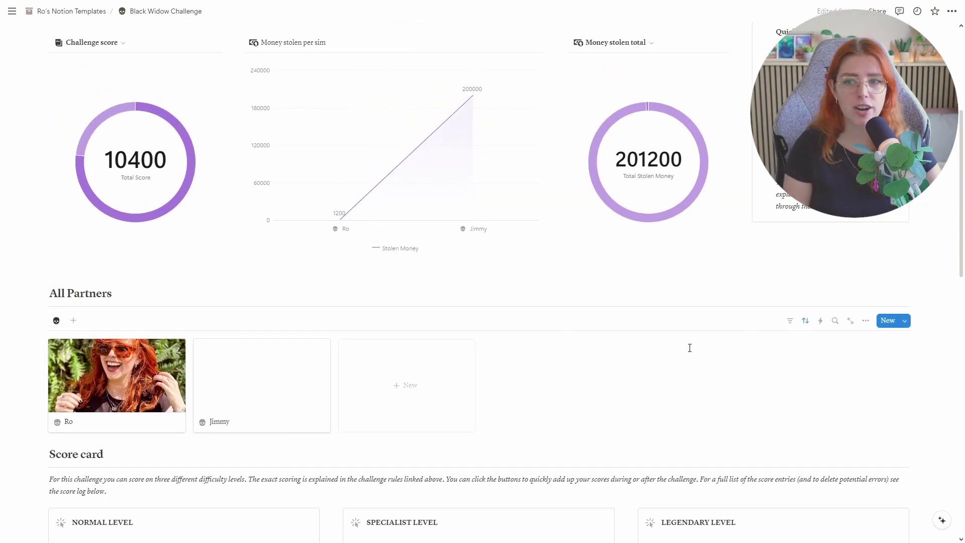
pyautogui.moveTo(99, 222)
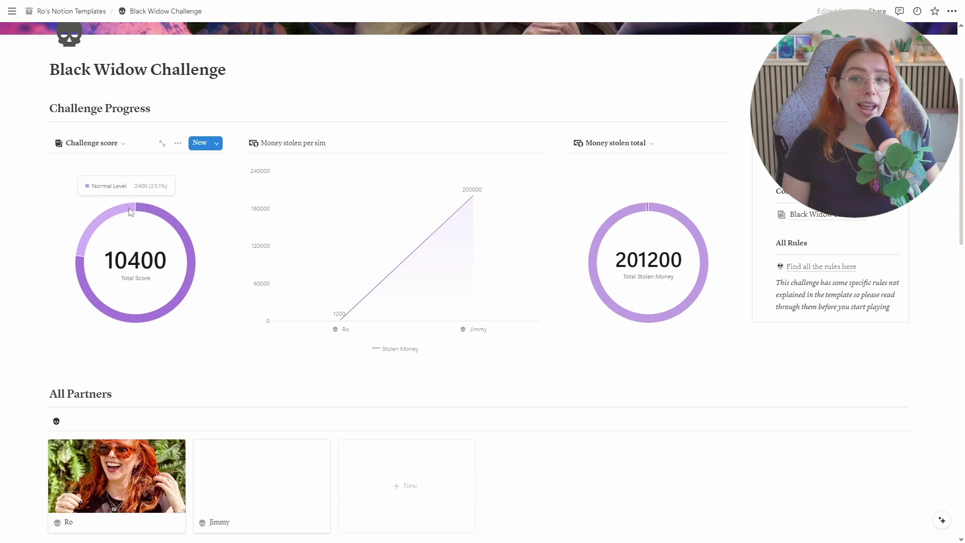
pyautogui.moveTo(146, 214)
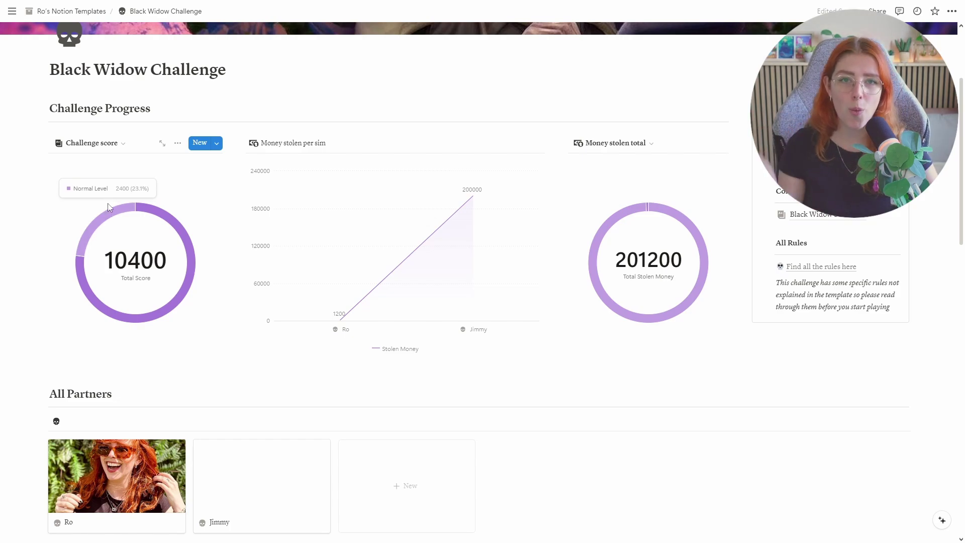
pyautogui.scroll(-1, 221, 368)
pyautogui.scroll(-3, 221, 368)
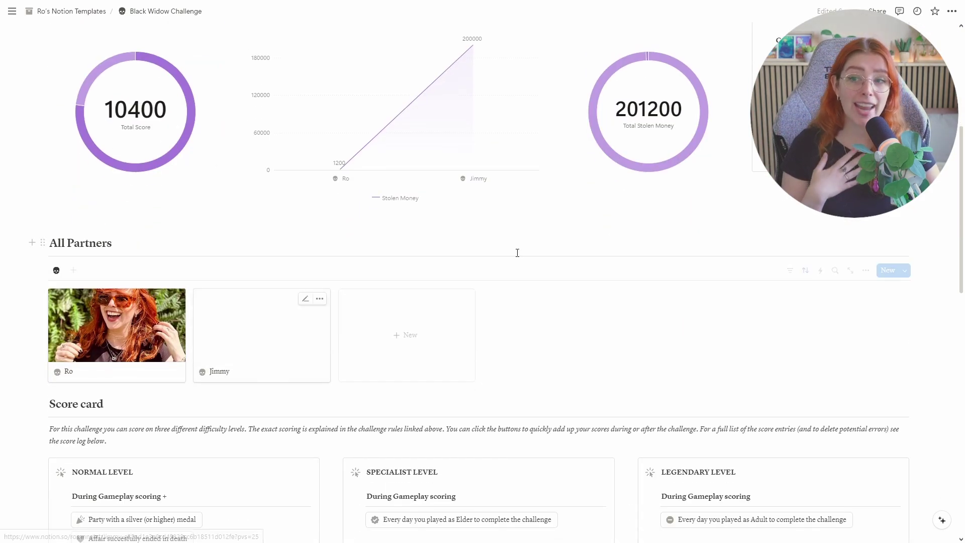
# Review the Black Widow Challenge page's progress charts, partner gallery and score card sections
pyautogui.scroll(-4, 534, 306)
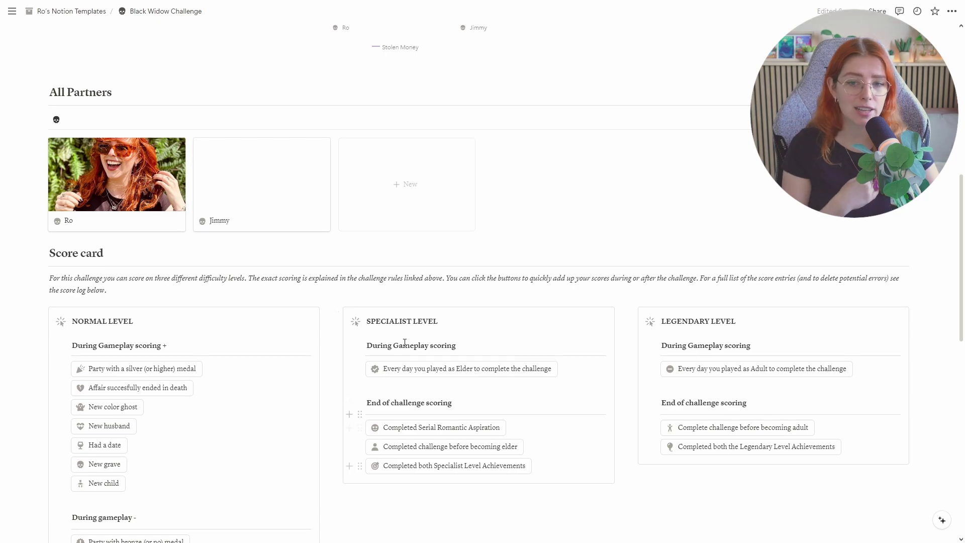
pyautogui.scroll(3, 213, 187)
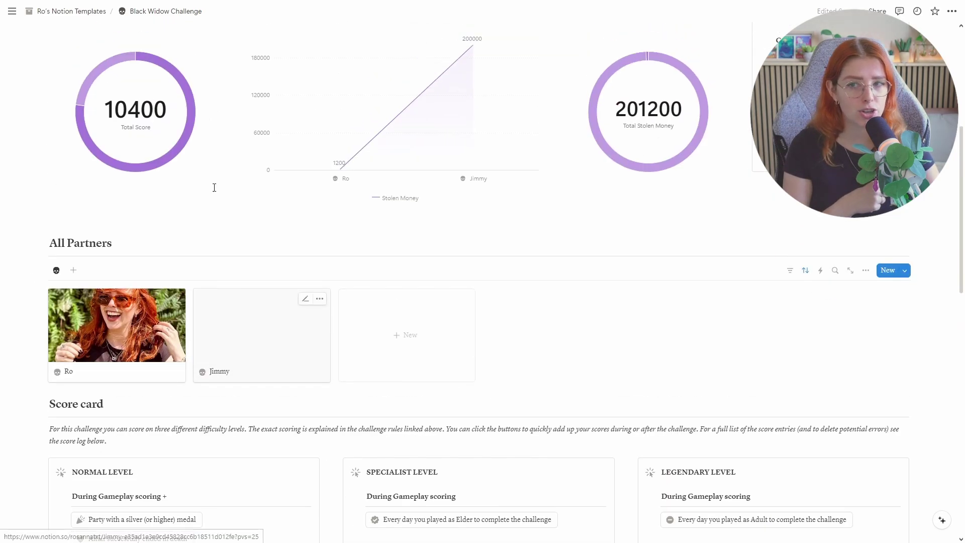
pyautogui.scroll(-3, 250, 263)
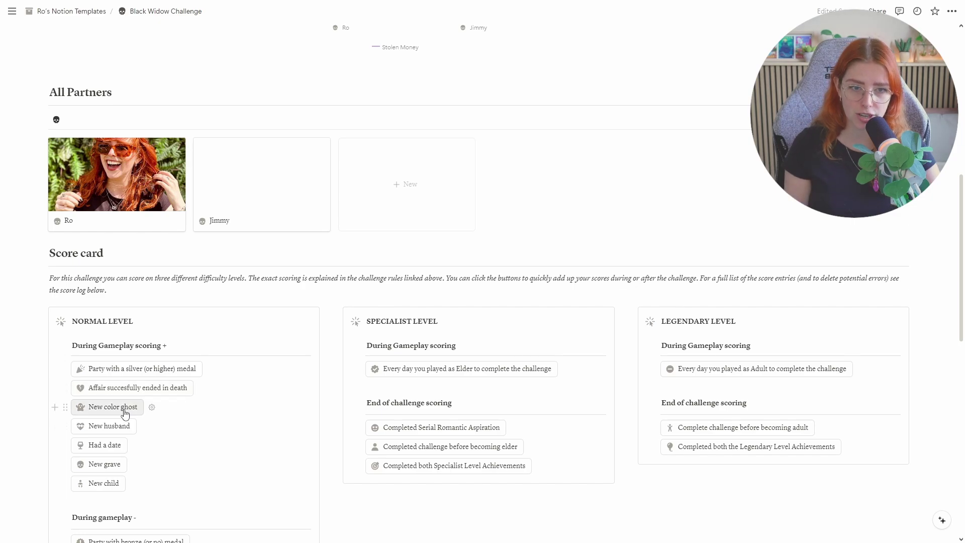
pyautogui.scroll(5, 241, 370)
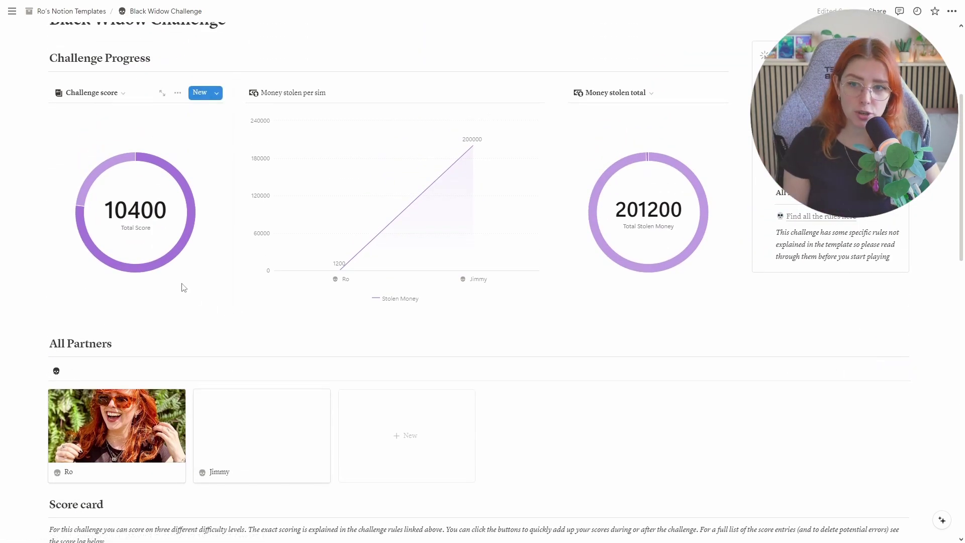
pyautogui.moveTo(106, 174)
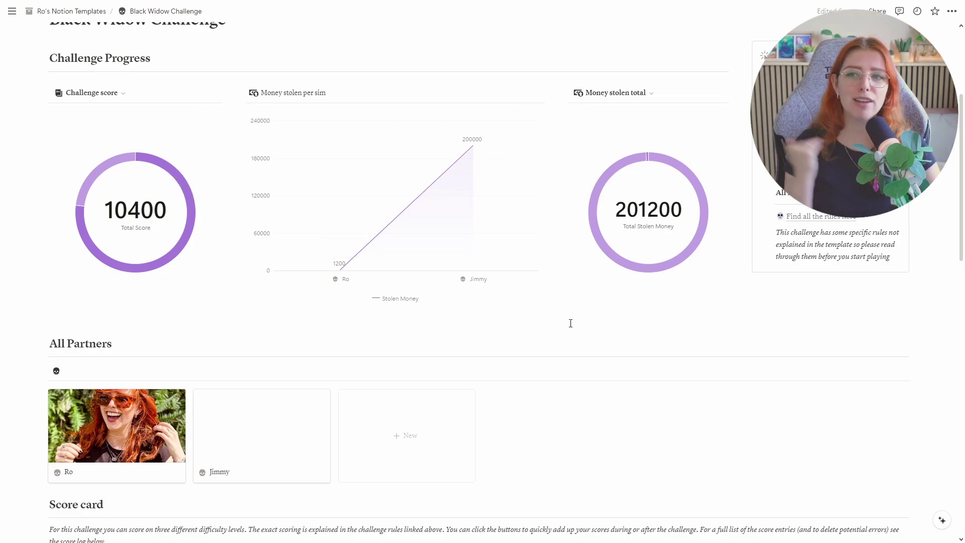
pyautogui.scroll(1, 668, 289)
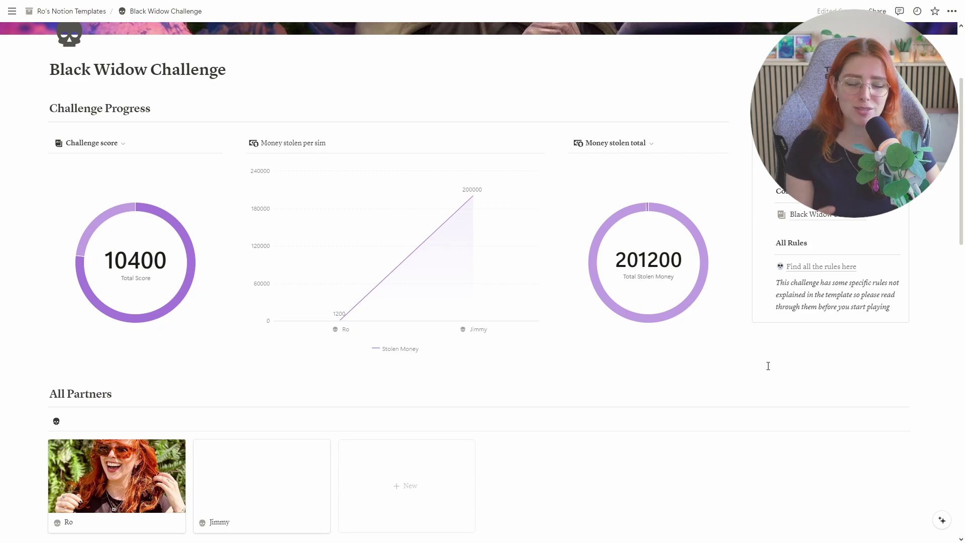
pyautogui.scroll(-2, 768, 366)
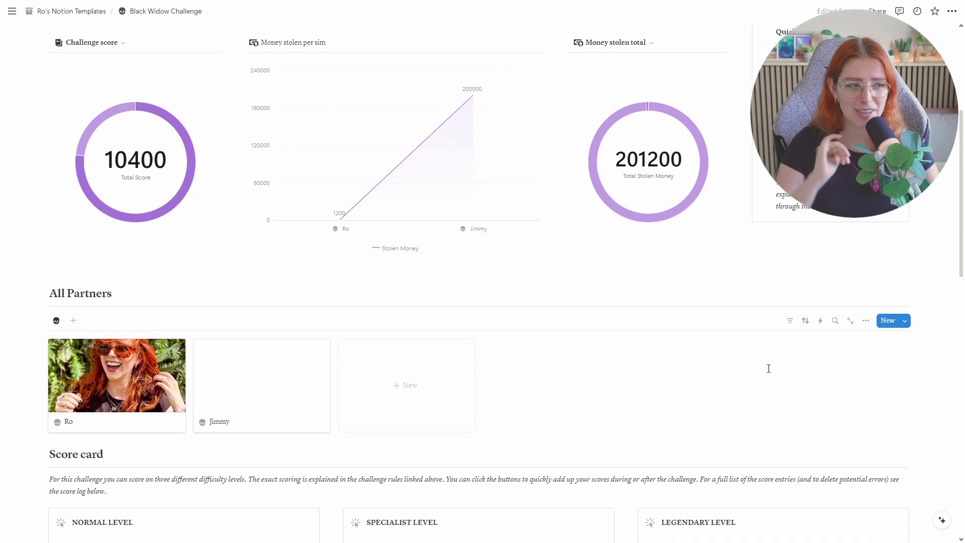
pyautogui.scroll(-3, 771, 374)
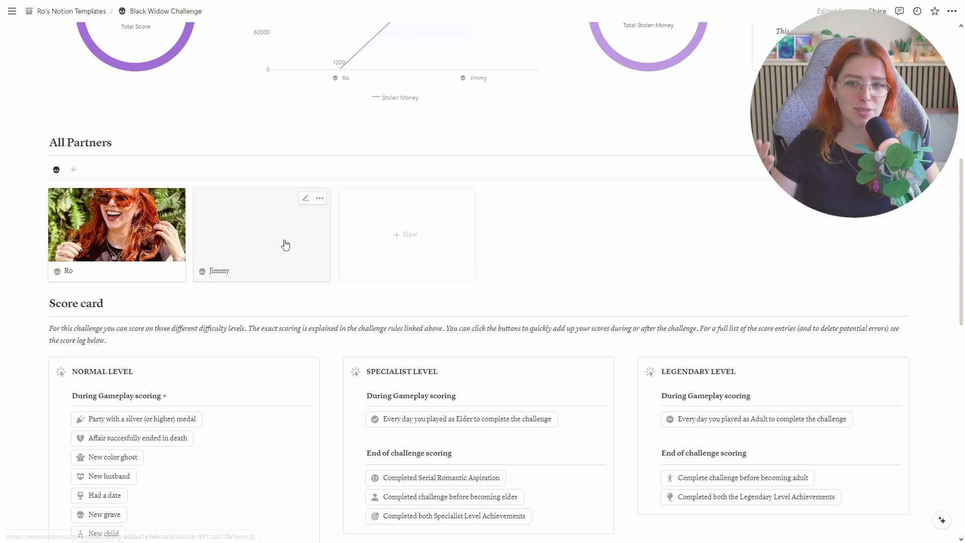
pyautogui.scroll(-1, 771, 256)
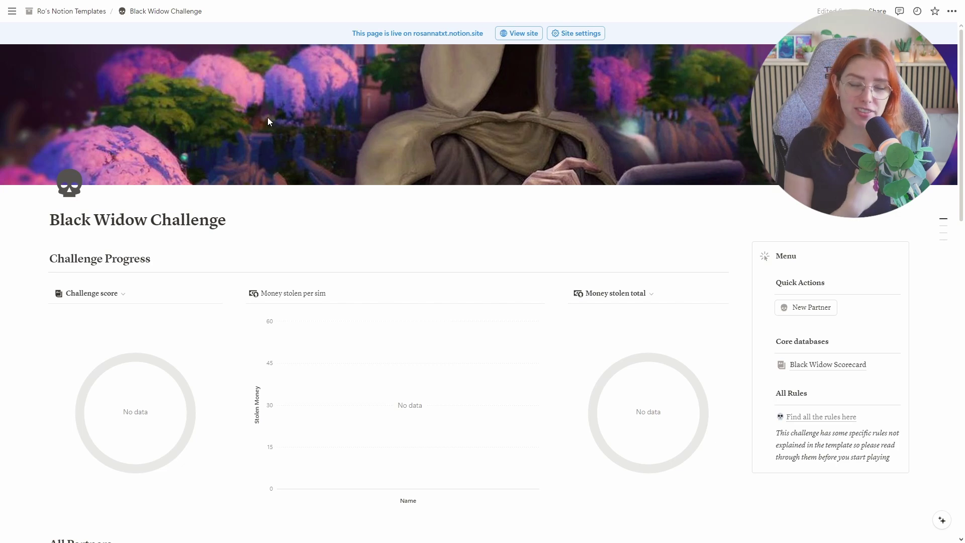
# Open the Tiny Town Challenge template from Ro's Notion Templates and look over its people gallery
pyautogui.moveTo(86, 18)
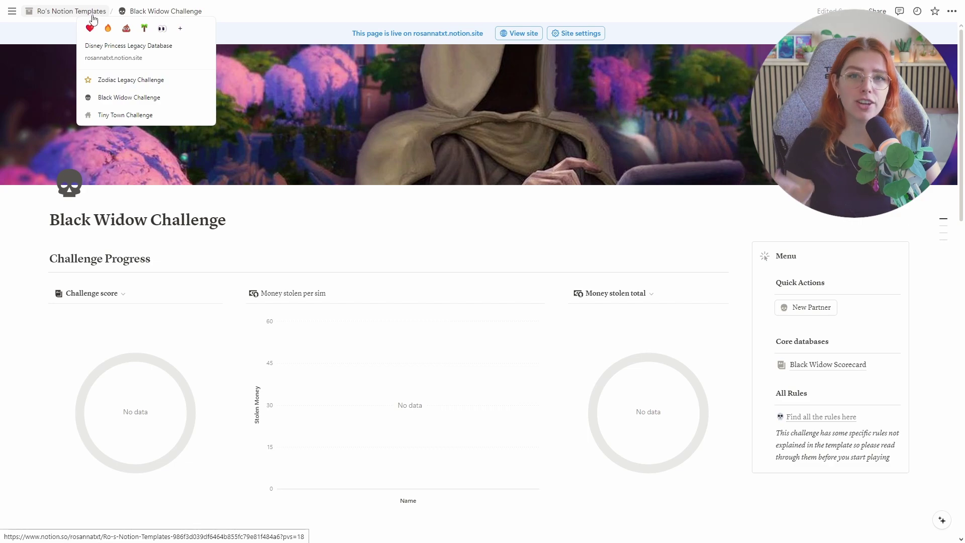
pyautogui.click(78, 18)
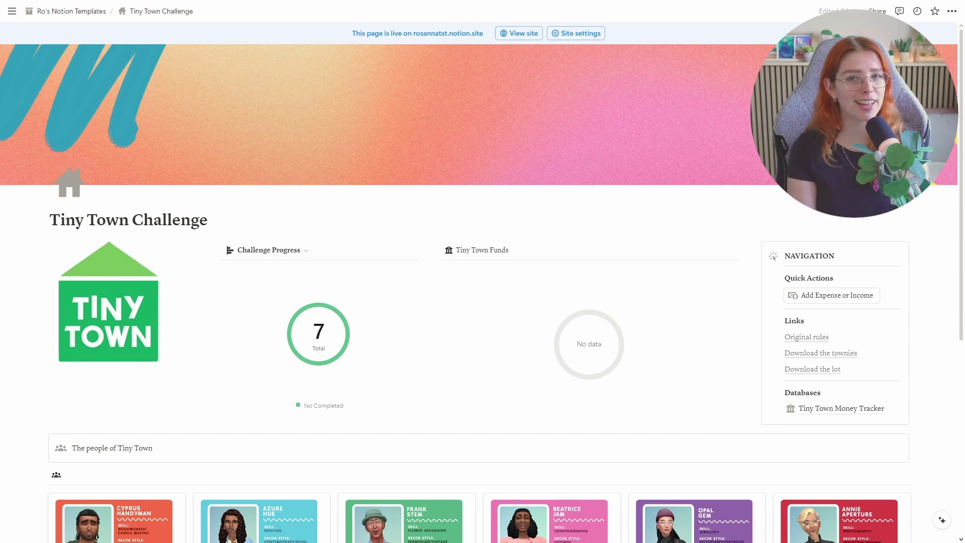
pyautogui.scroll(-1, 722, 134)
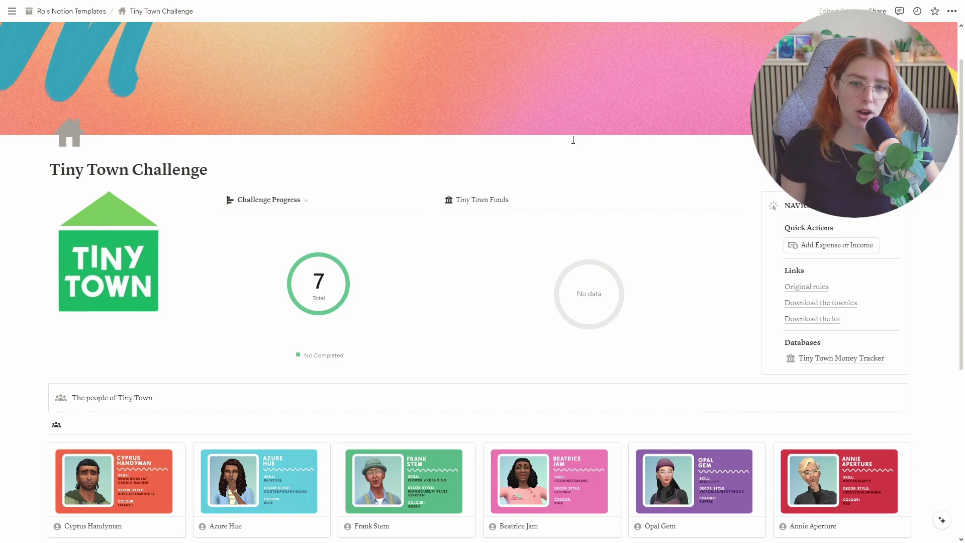
pyautogui.scroll(-2, 573, 139)
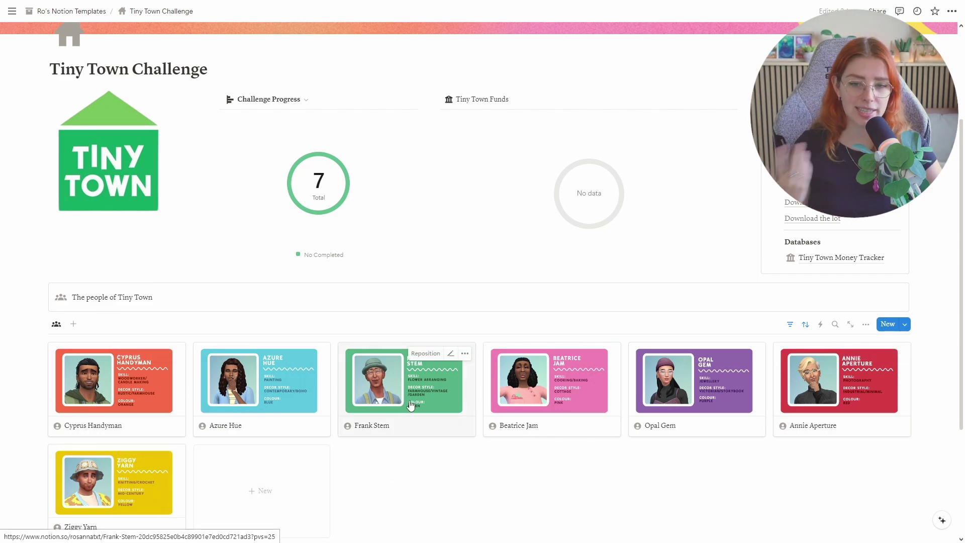
# View Frank Stem's resident page with its properties and details table, and return to the Tiny Town Challenge page
pyautogui.click(432, 399)
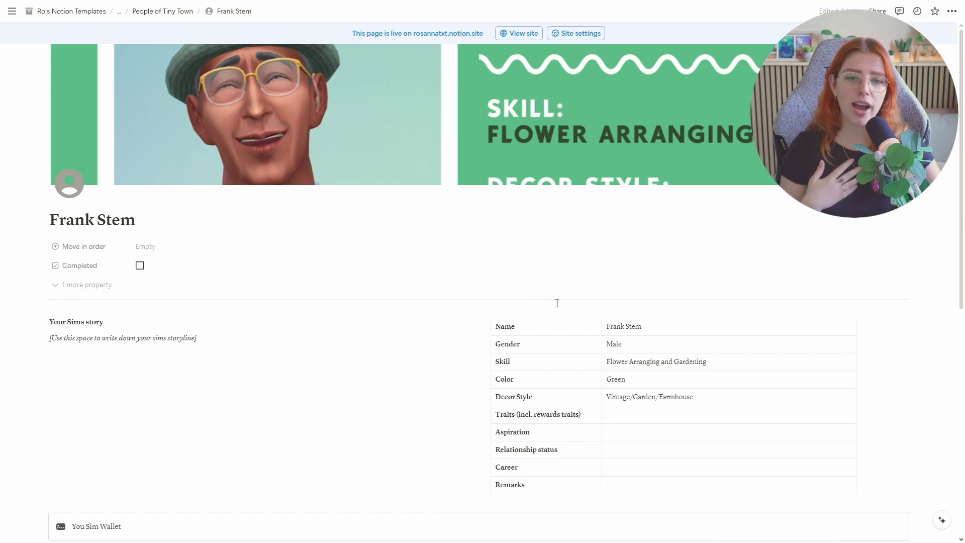
pyautogui.scroll(-2, 547, 302)
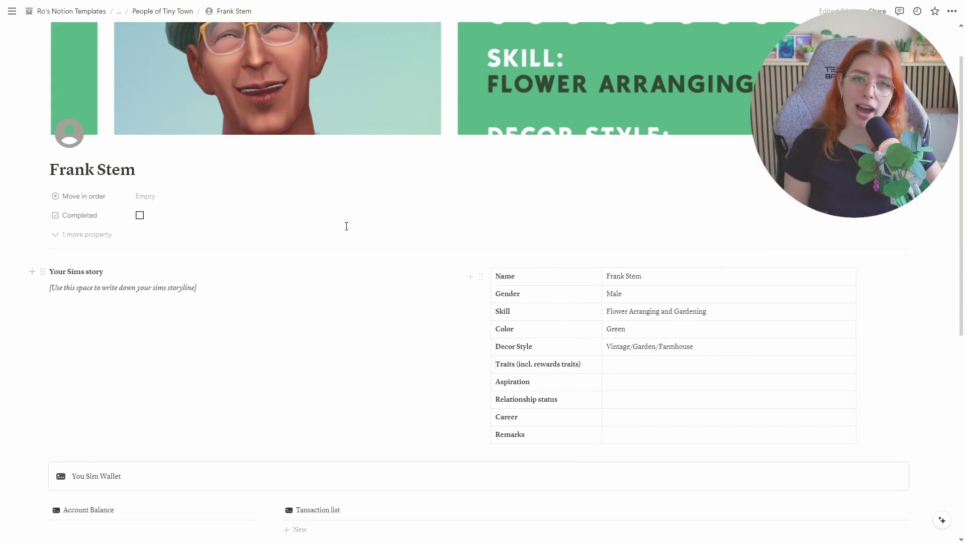
pyautogui.click(119, 12)
pyautogui.click(121, 33)
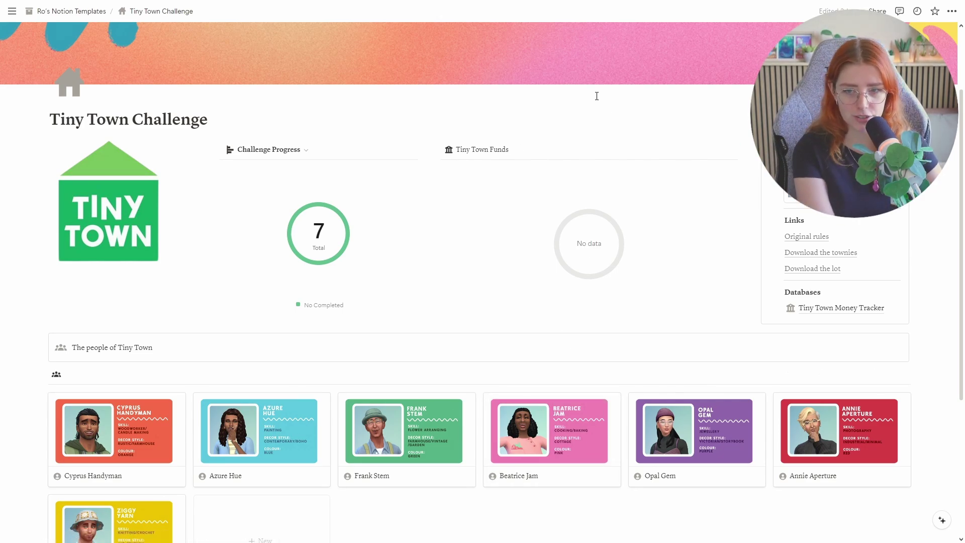
# Open Cyprus Handyman's resident page and examine the available Move in order options
pyautogui.scroll(-1, 596, 96)
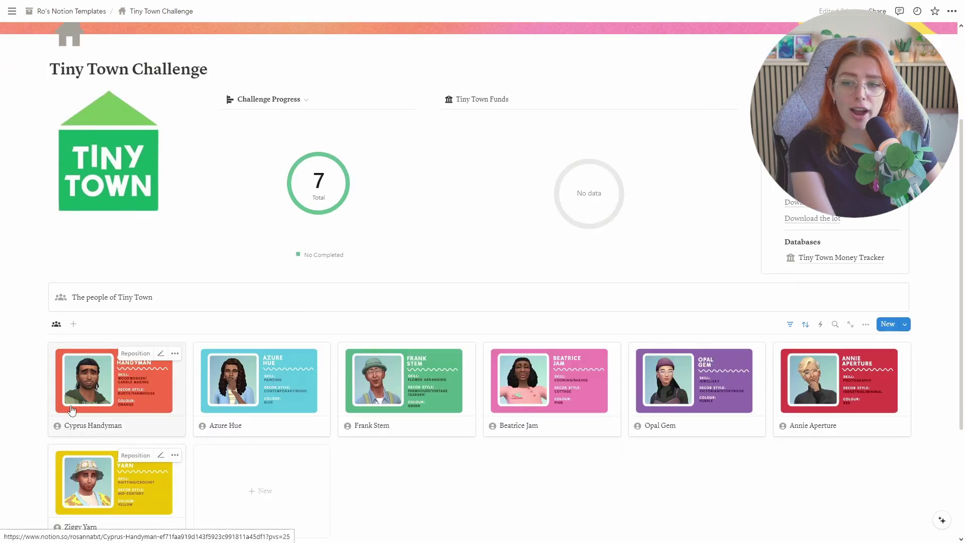
pyautogui.click(136, 407)
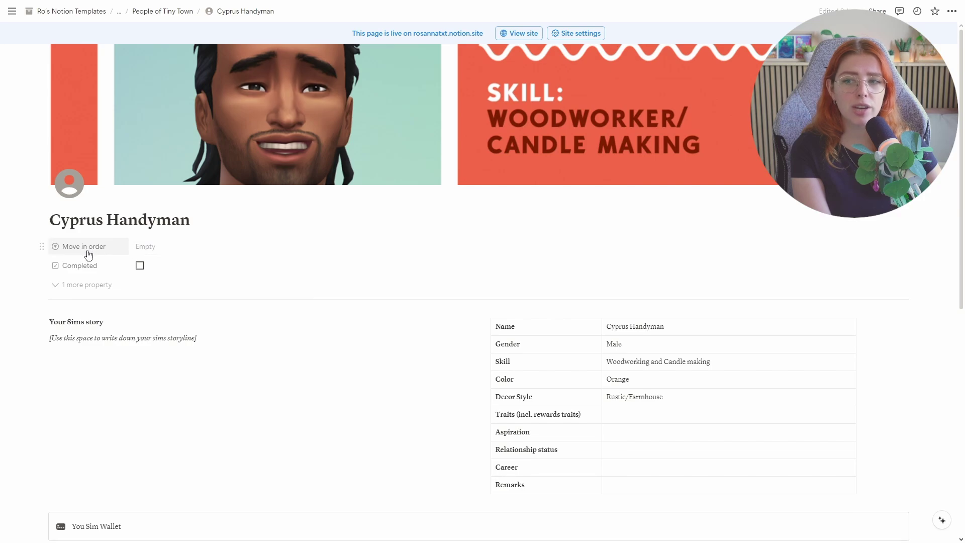
pyautogui.click(157, 251)
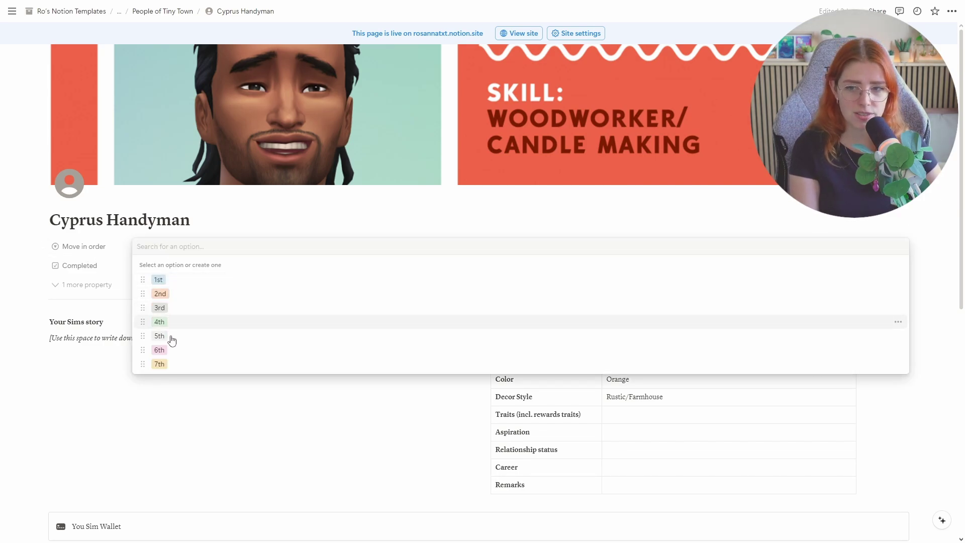
pyautogui.click(297, 192)
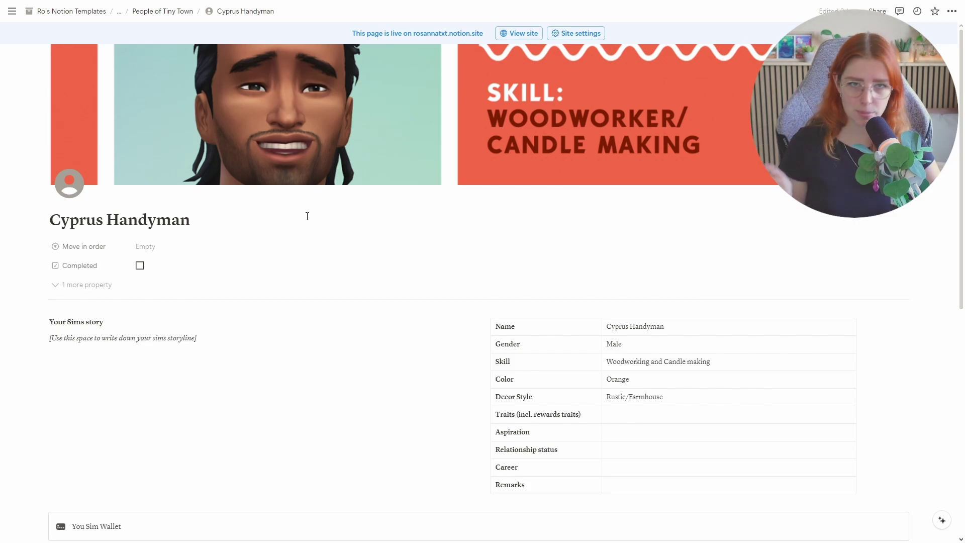
pyautogui.click(166, 249)
pyautogui.click(226, 209)
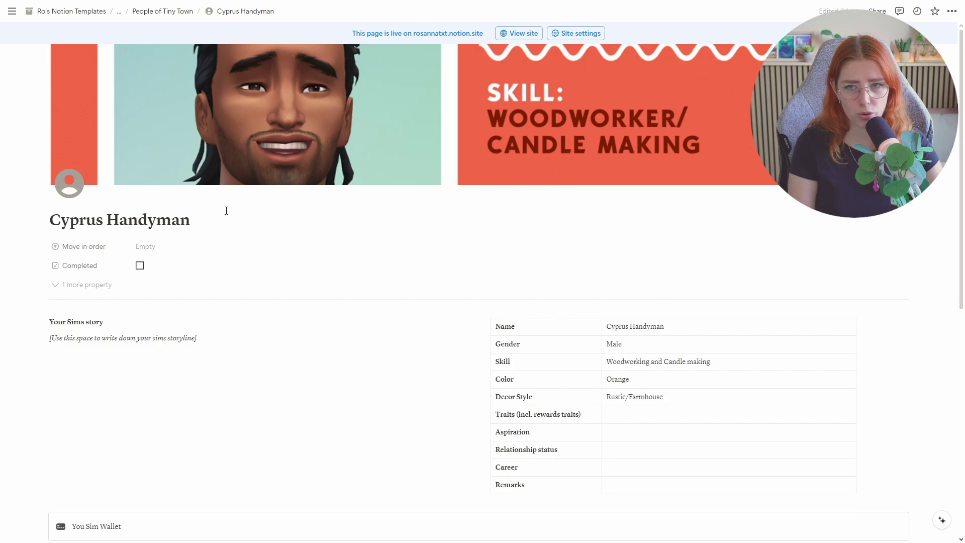
pyautogui.click(168, 250)
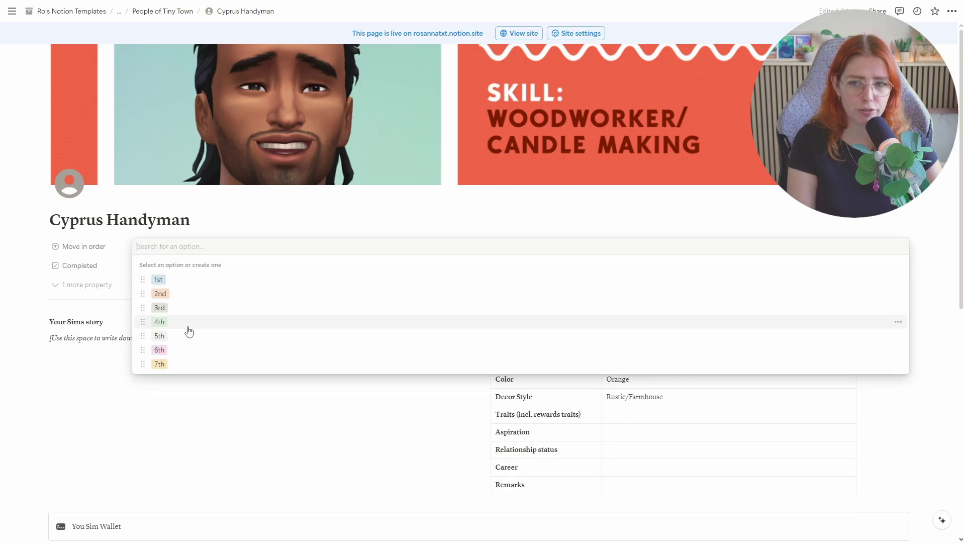
pyautogui.click(218, 197)
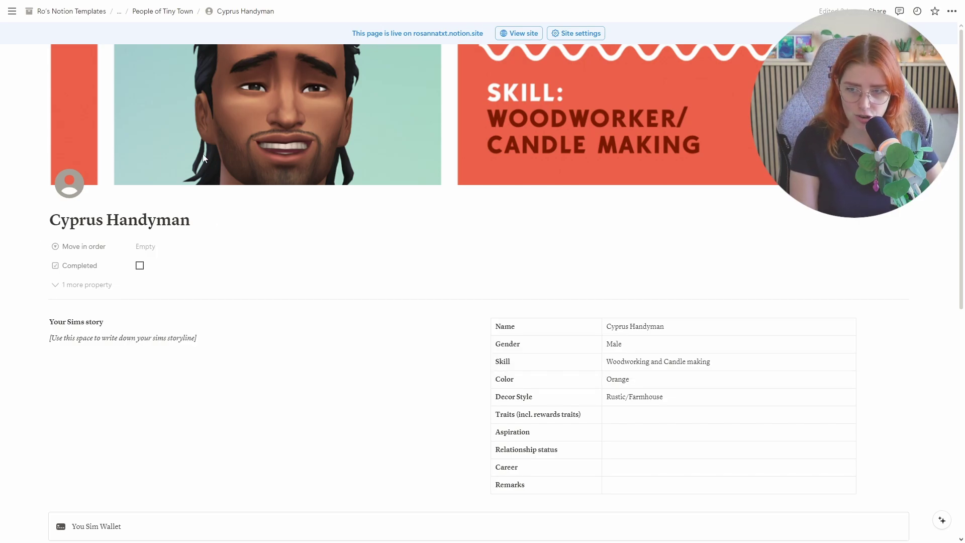
# Mark Cyprus Handyman as Completed and set the Move in order to 1st
pyautogui.click(139, 265)
pyautogui.click(153, 250)
pyautogui.click(157, 278)
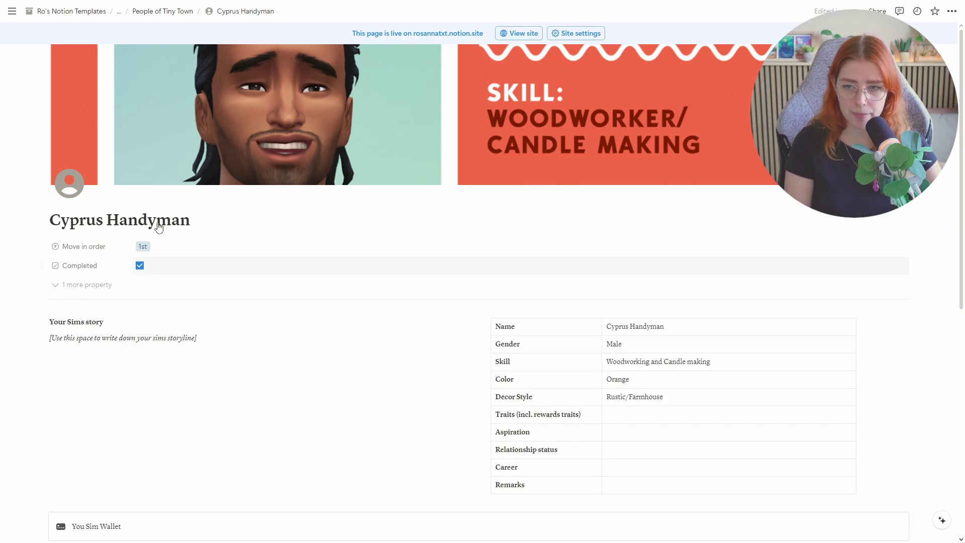
# Return to the Tiny Town Challenge page and inspect the completed share in the Challenge Progress chart
pyautogui.click(119, 11)
pyautogui.click(115, 28)
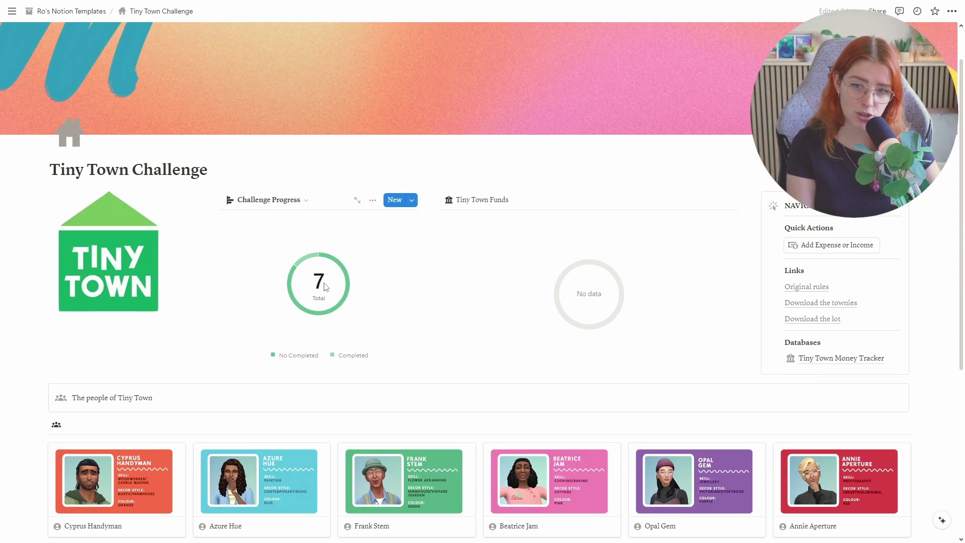
pyautogui.moveTo(310, 262)
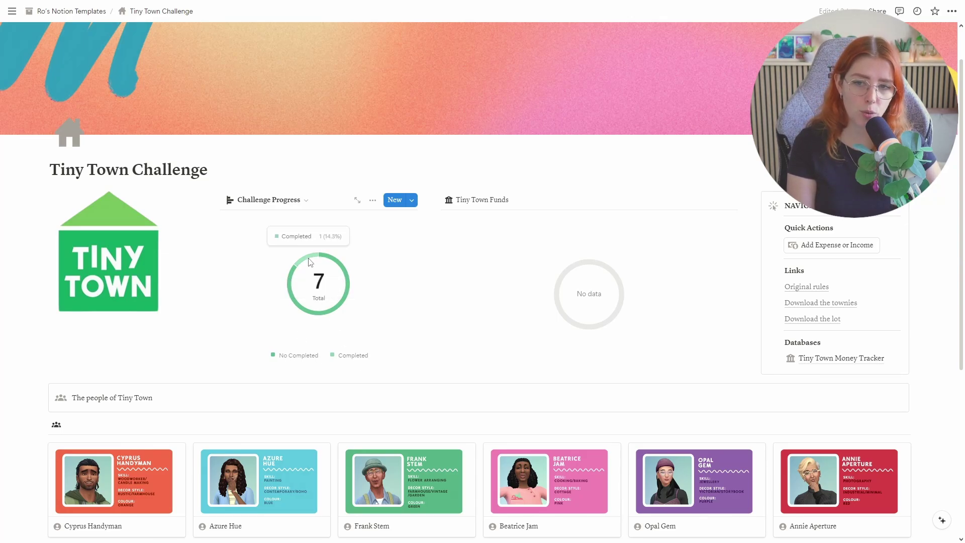
pyautogui.moveTo(346, 298)
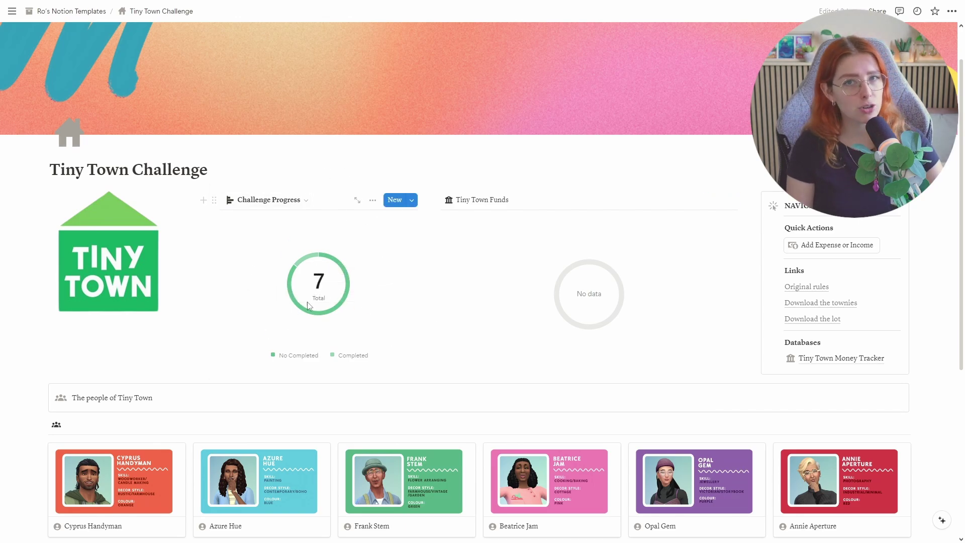
# Review the story space, details table and Sim wallet on Cyprus Handyman's page, and return to the Tiny Town Challenge page
pyautogui.scroll(-2, 287, 301)
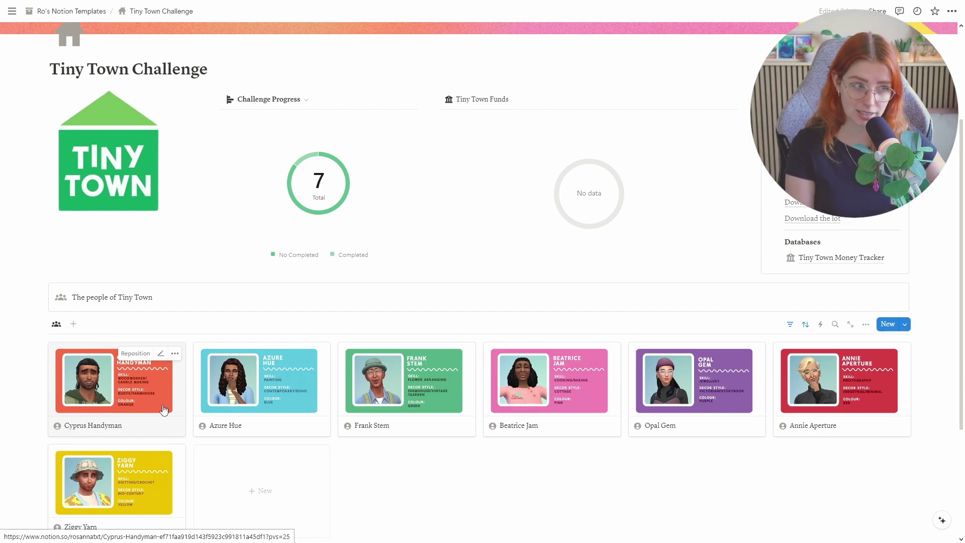
pyautogui.click(146, 413)
pyautogui.scroll(-6, 420, 318)
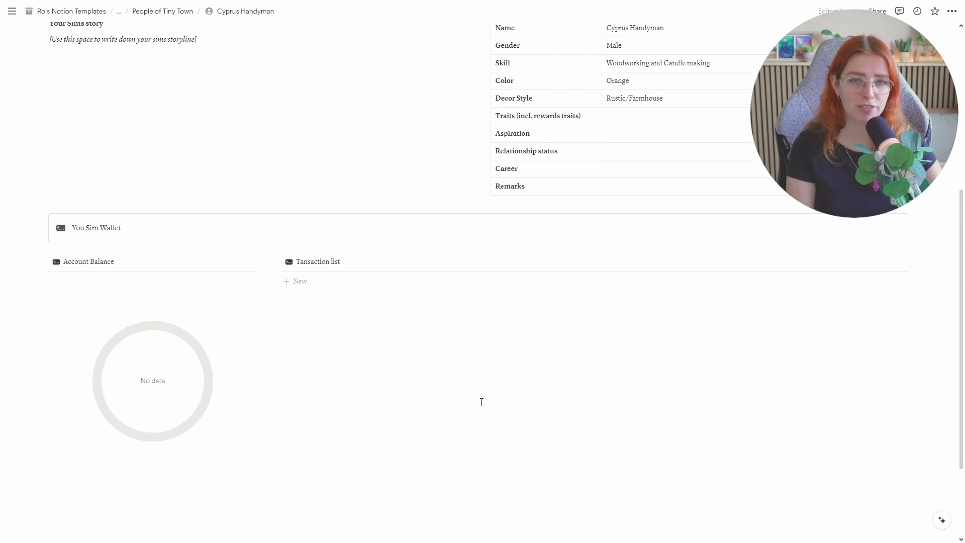
pyautogui.scroll(3, 482, 402)
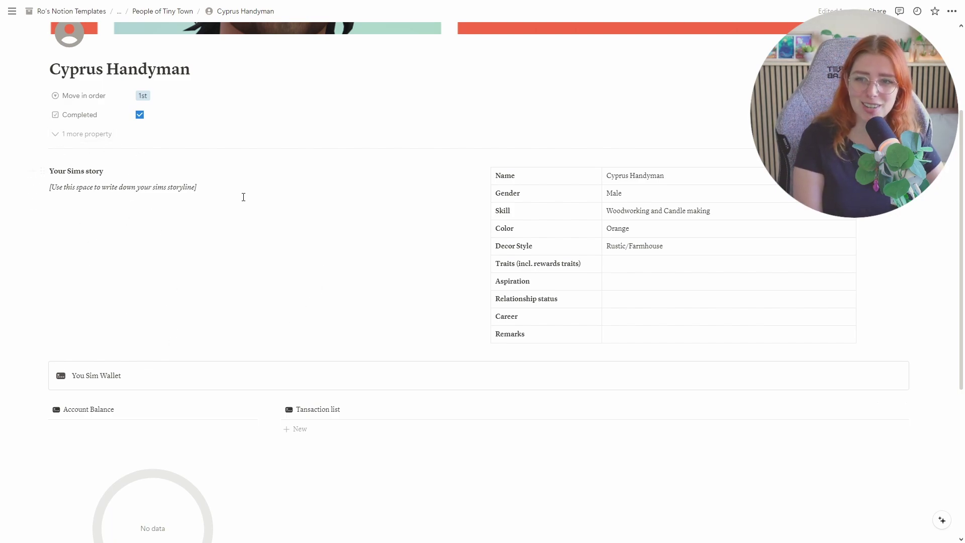
pyautogui.scroll(3, 91, 184)
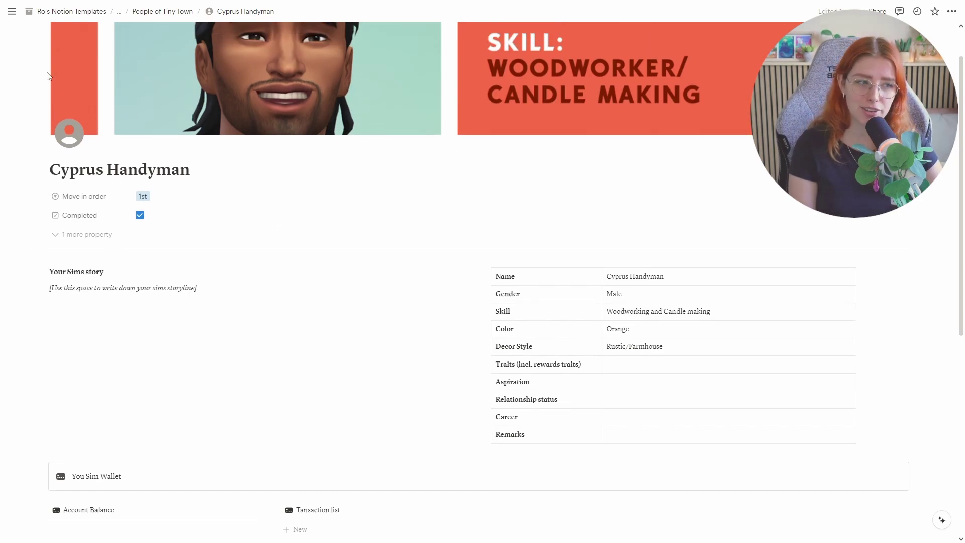
pyautogui.click(118, 11)
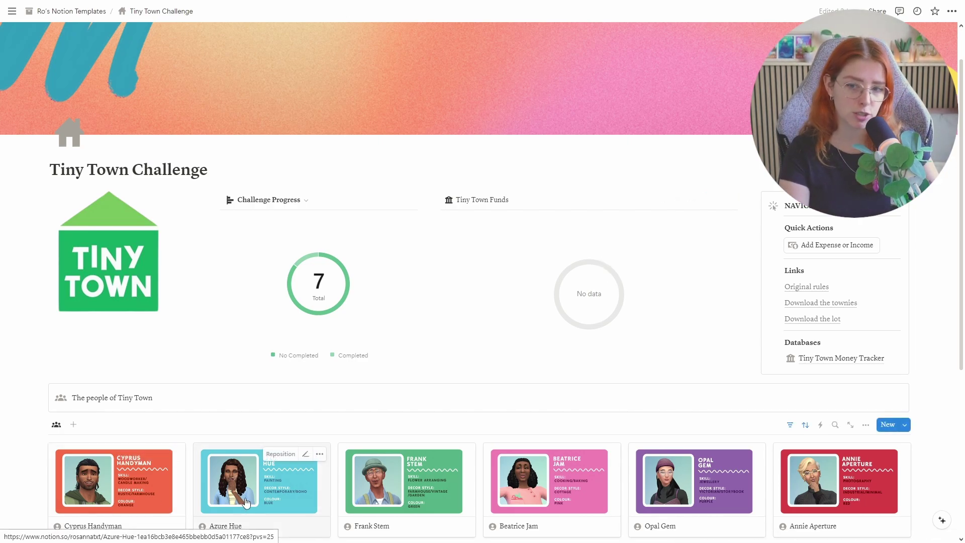
# Add an income entry named Sold paintings with an amount of 1350 for resident Cyprus Handyman
pyautogui.scroll(-1, 253, 496)
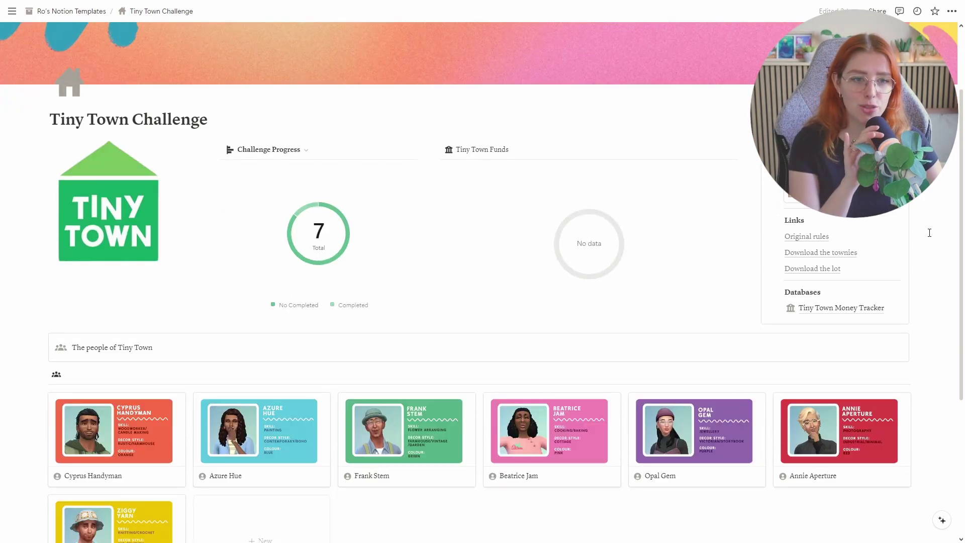
pyautogui.scroll(2, 920, 223)
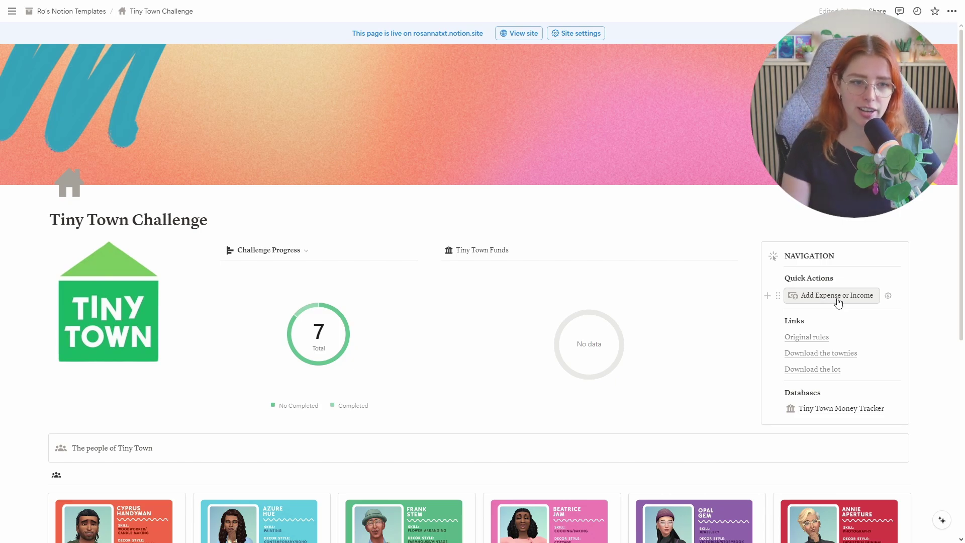
pyautogui.click(838, 300)
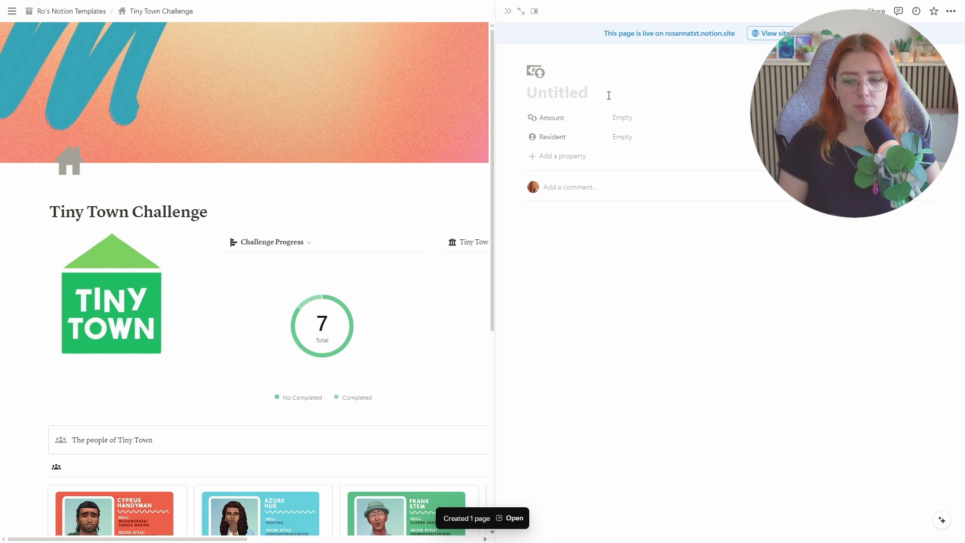
pyautogui.write('So')
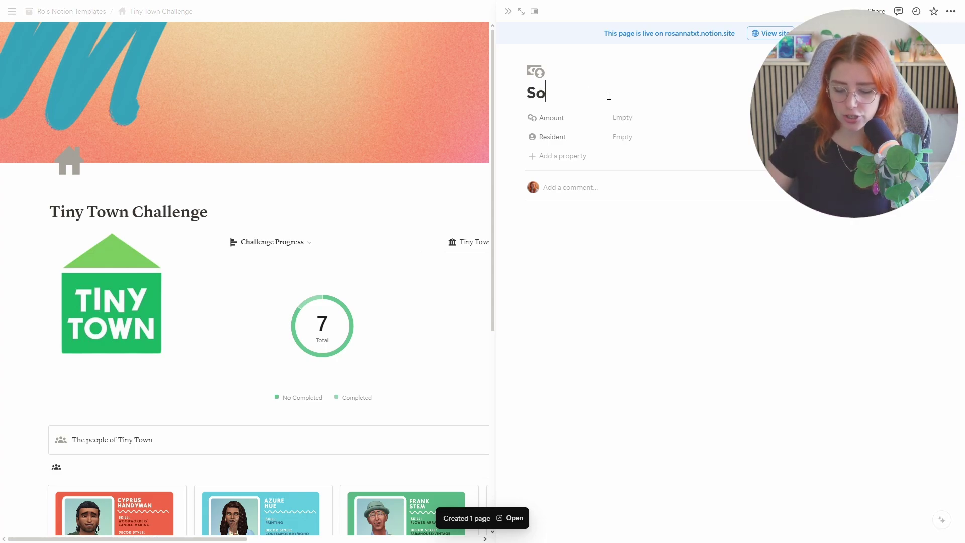
pyautogui.write('ld paintings')
pyautogui.click(651, 114)
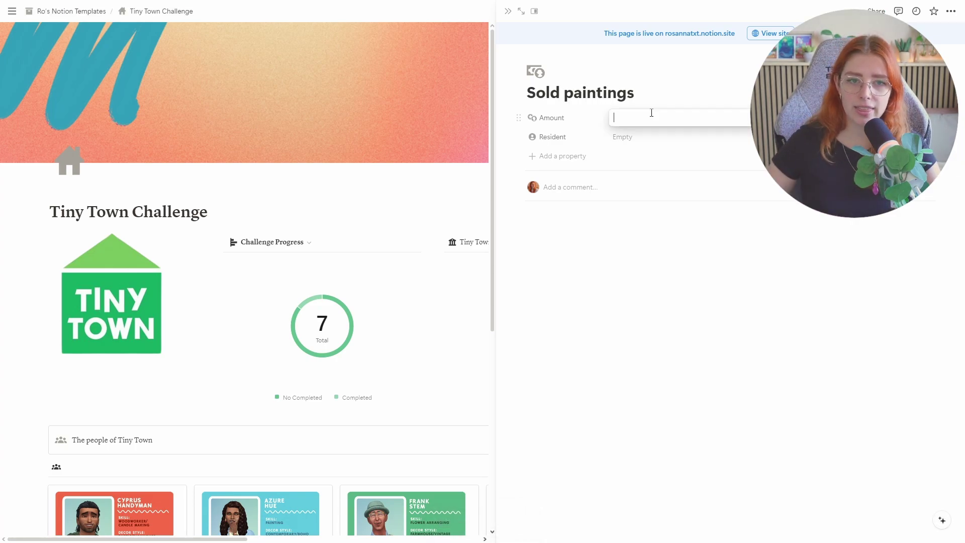
pyautogui.write('1350')
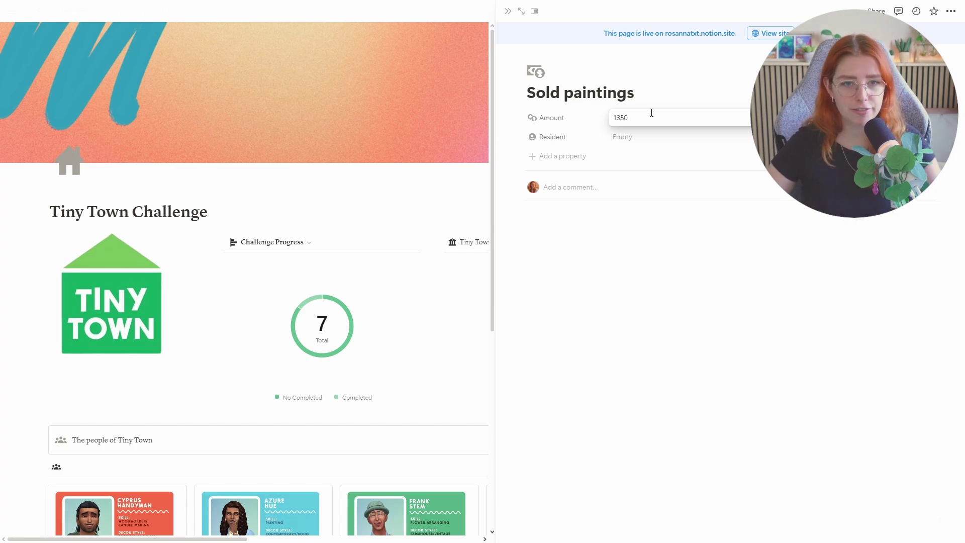
pyautogui.press('Return')
pyautogui.click(635, 137)
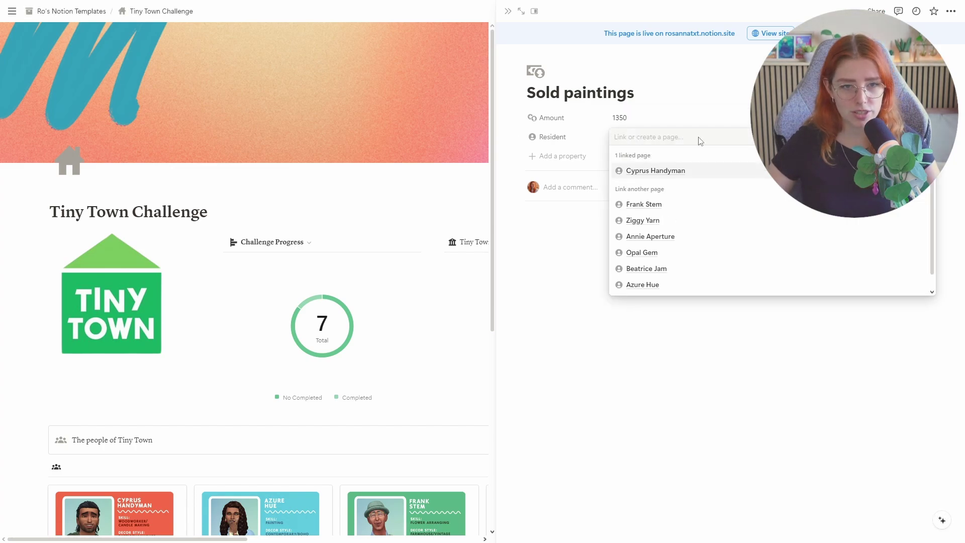
pyautogui.press('Return')
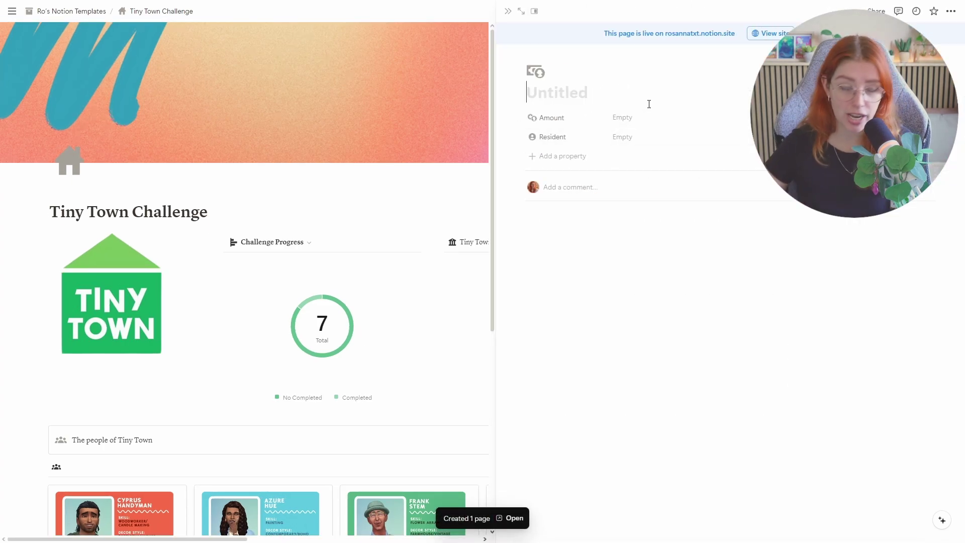
# Record an expense named Built first home with an amount of -500 for resident Cyprus Handyman, and close the entry
pyautogui.write('Built first home')
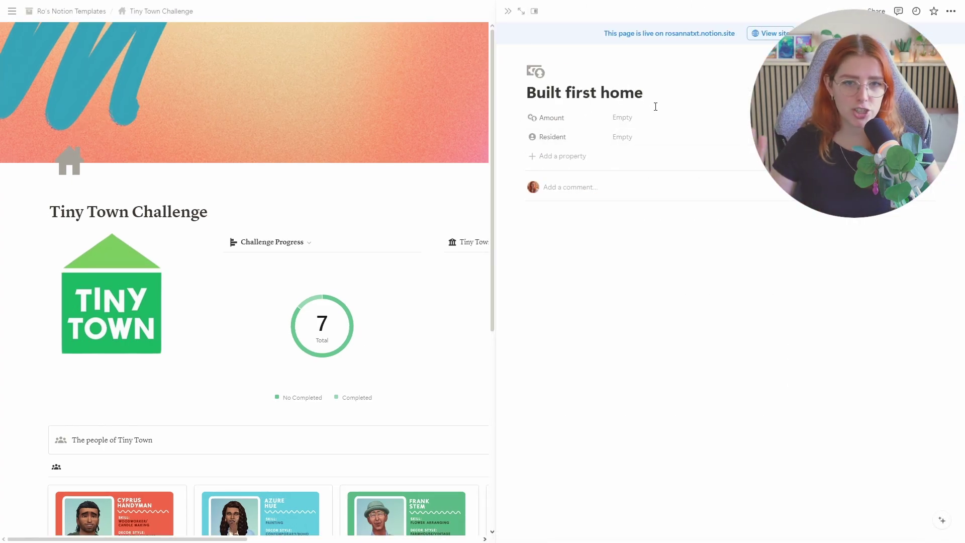
pyautogui.click(646, 114)
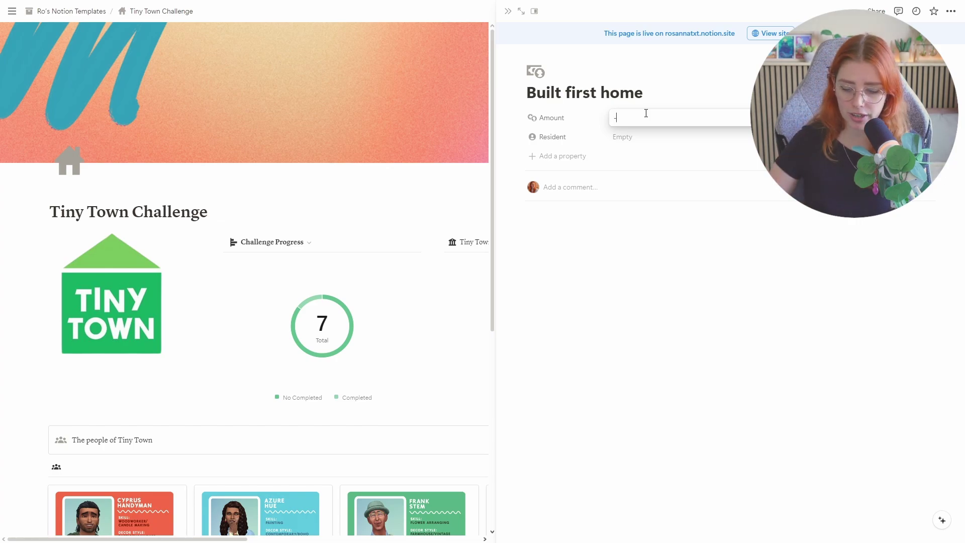
pyautogui.write('500')
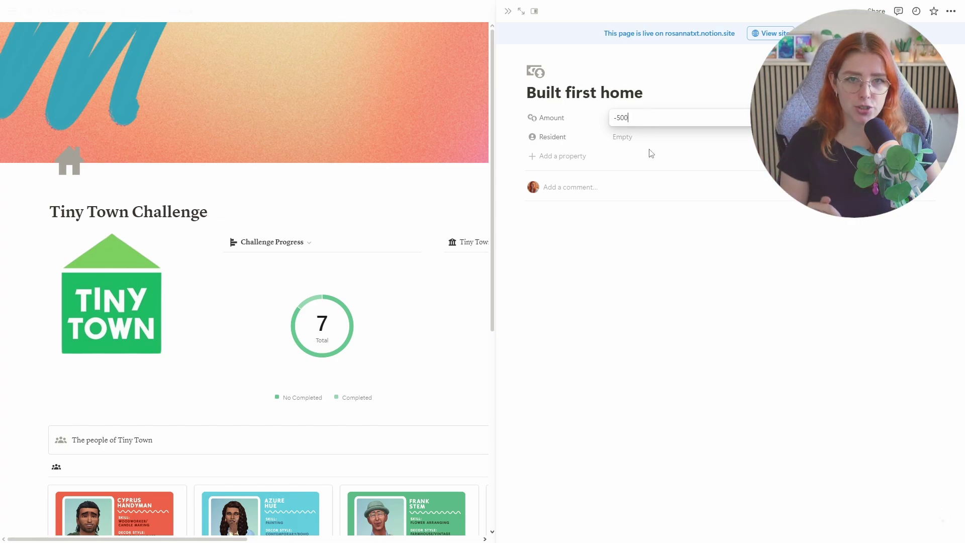
pyautogui.click(633, 254)
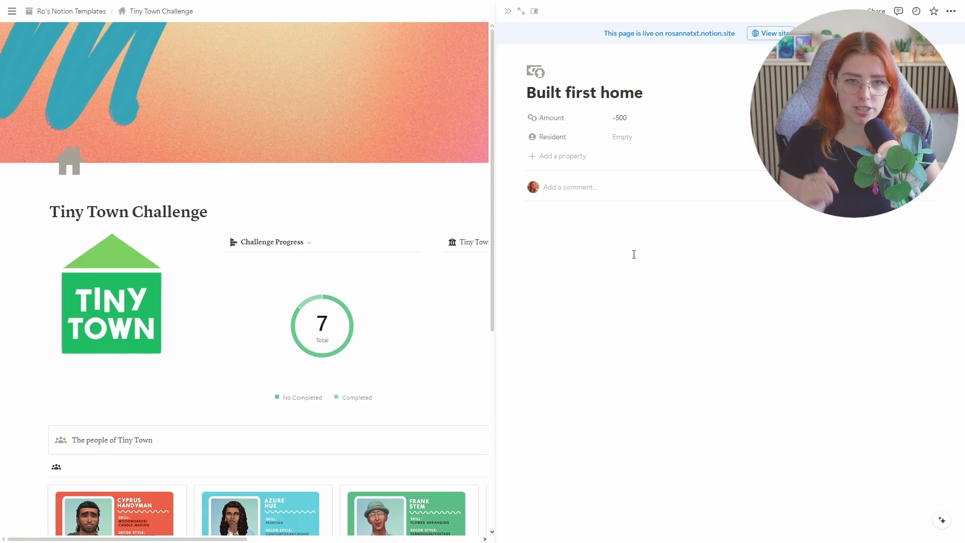
pyautogui.click(634, 144)
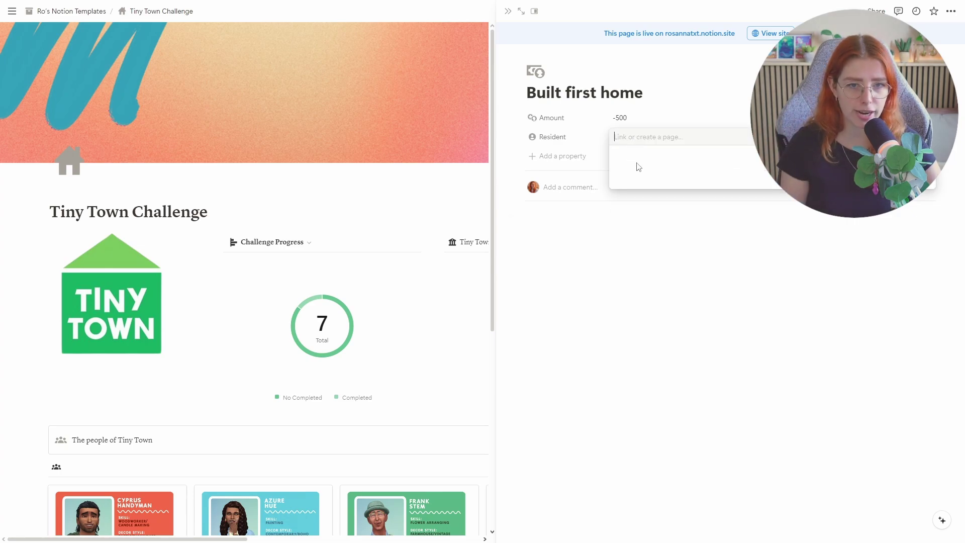
pyautogui.click(546, 63)
pyautogui.click(507, 11)
# Set Azure Hue's Move in order to 2nd on her resident page and return to the Tiny Town Challenge page
pyautogui.scroll(-2, 547, 299)
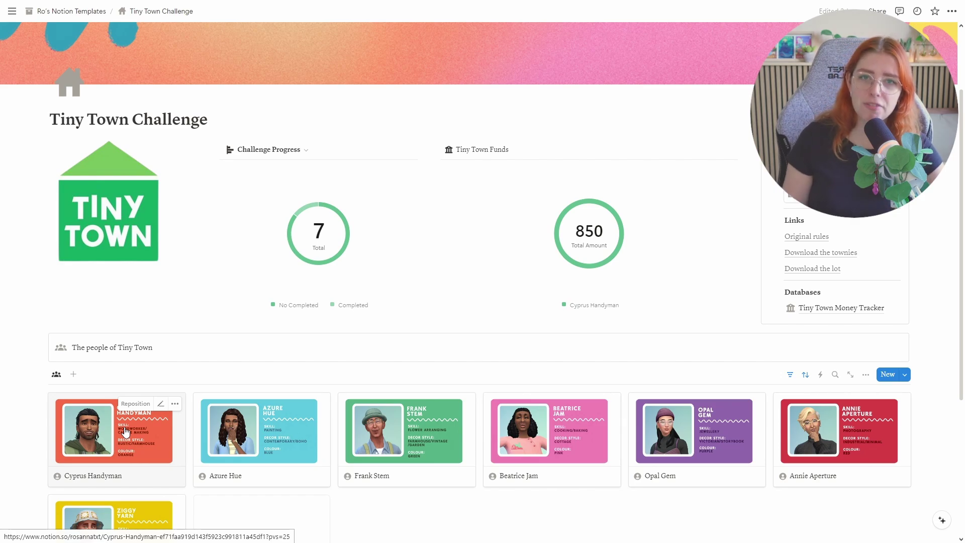
pyautogui.scroll(1, 531, 239)
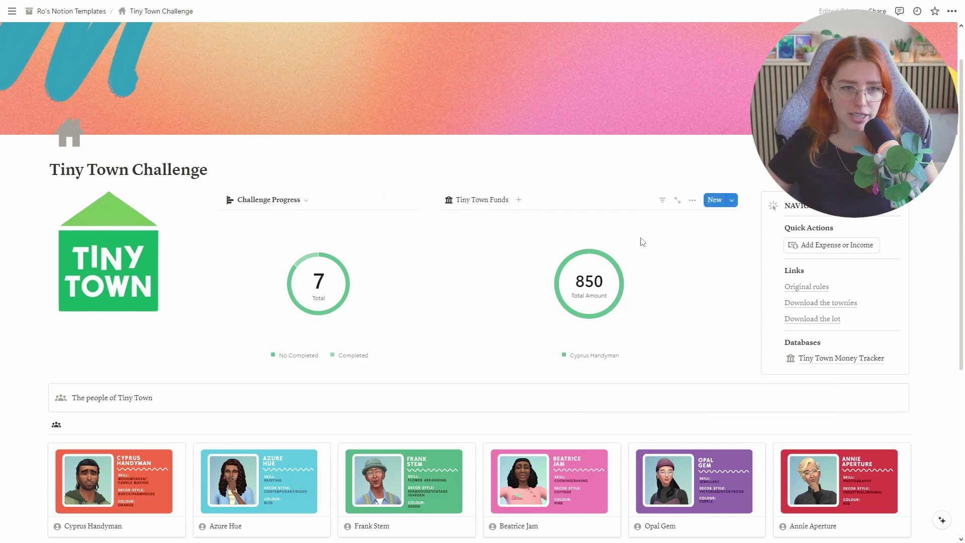
pyautogui.click(249, 473)
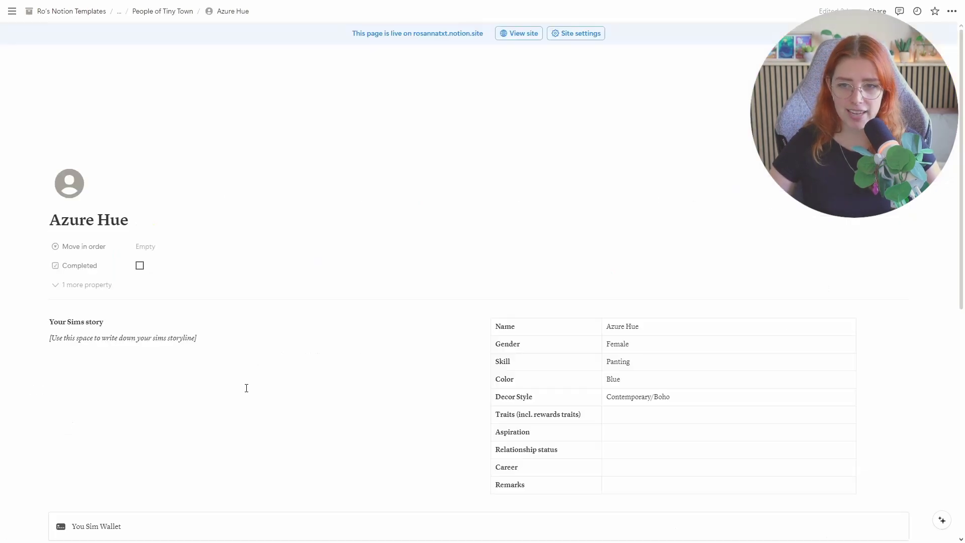
pyautogui.click(137, 246)
pyautogui.click(160, 292)
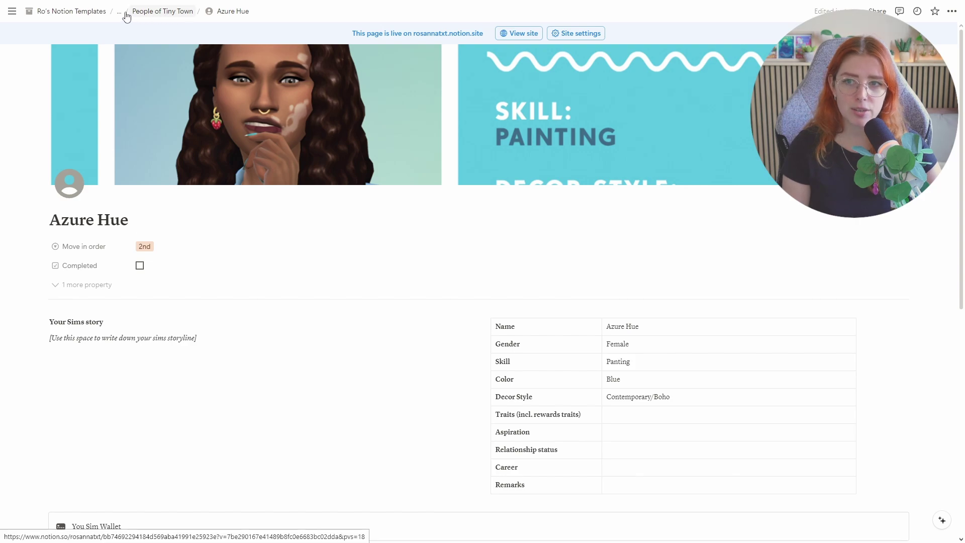
pyautogui.click(143, 12)
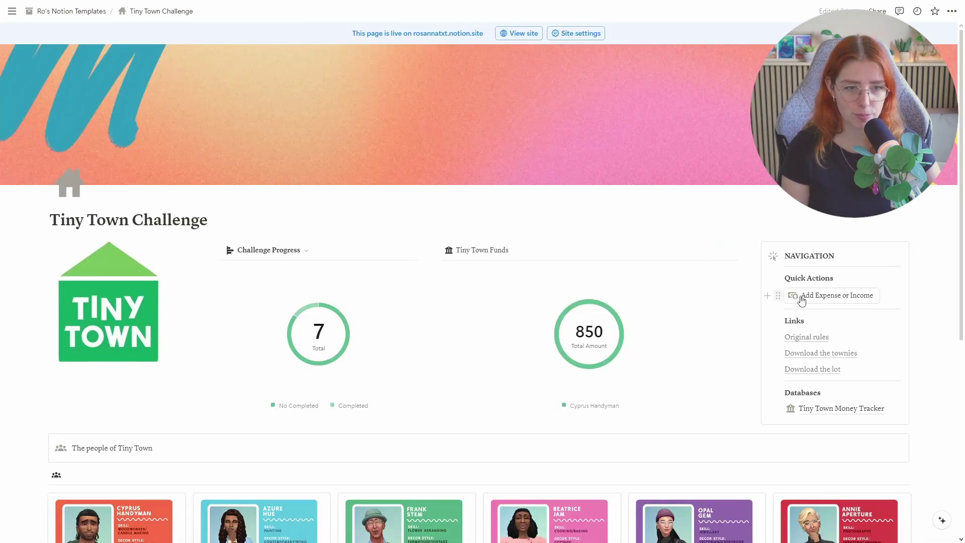
# Add an income entry named Sold paintings with an amount of 4000 for resident Azure Hue, and close the entry
pyautogui.click(796, 296)
pyautogui.click(596, 96)
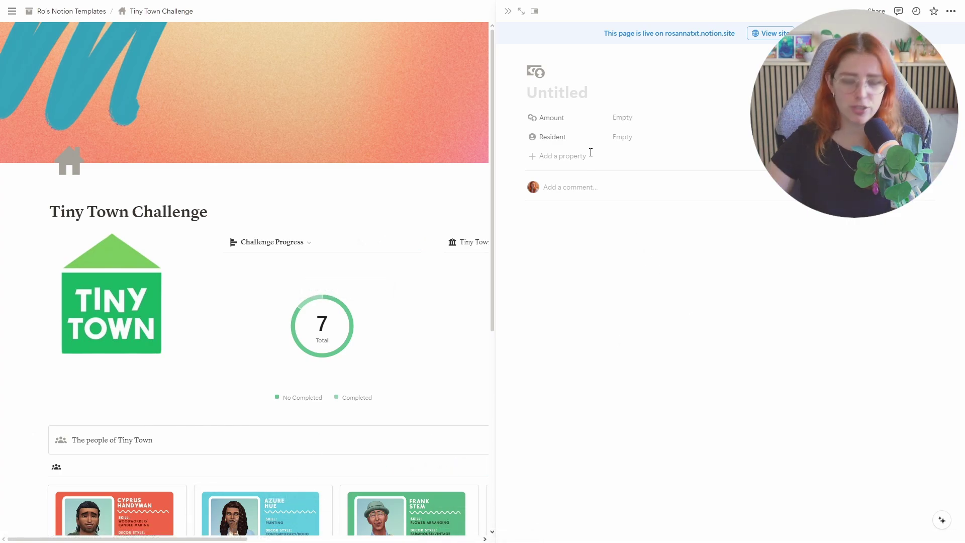
pyautogui.write('Sold paintings')
pyautogui.click(635, 119)
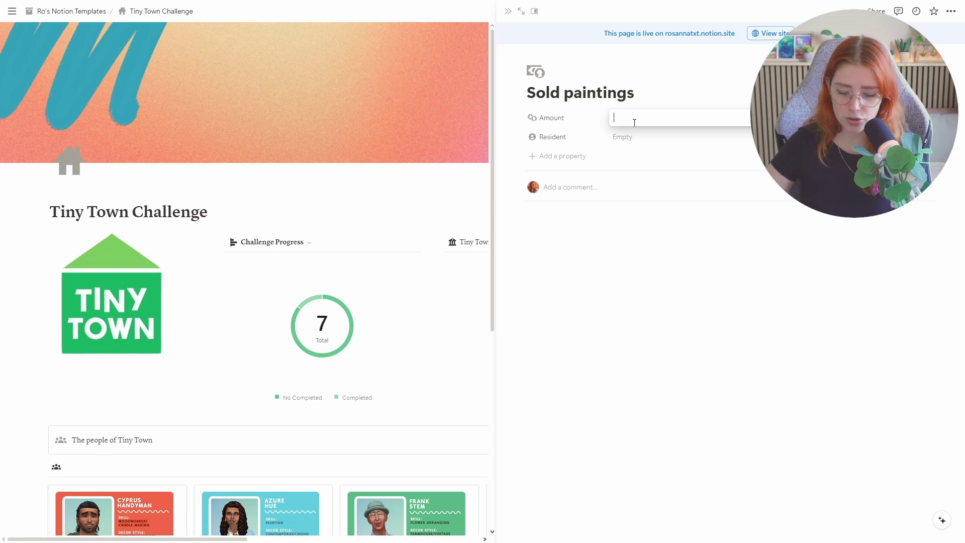
pyautogui.write('4000')
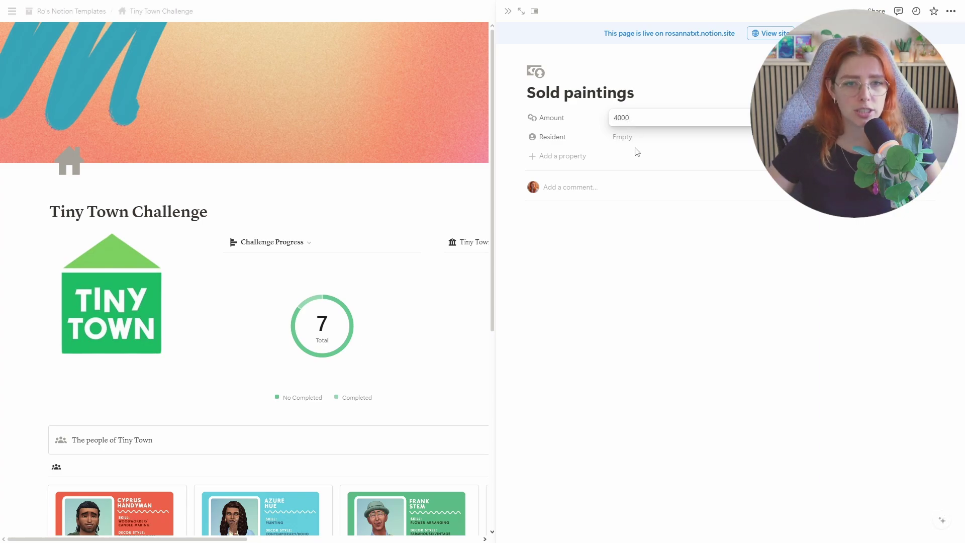
pyautogui.click(632, 138)
pyautogui.click(648, 161)
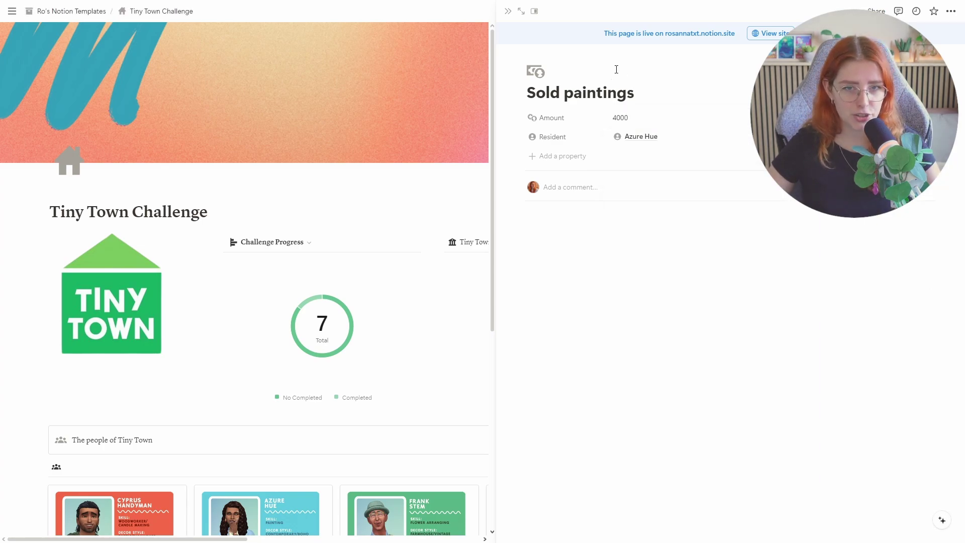
pyautogui.click(508, 12)
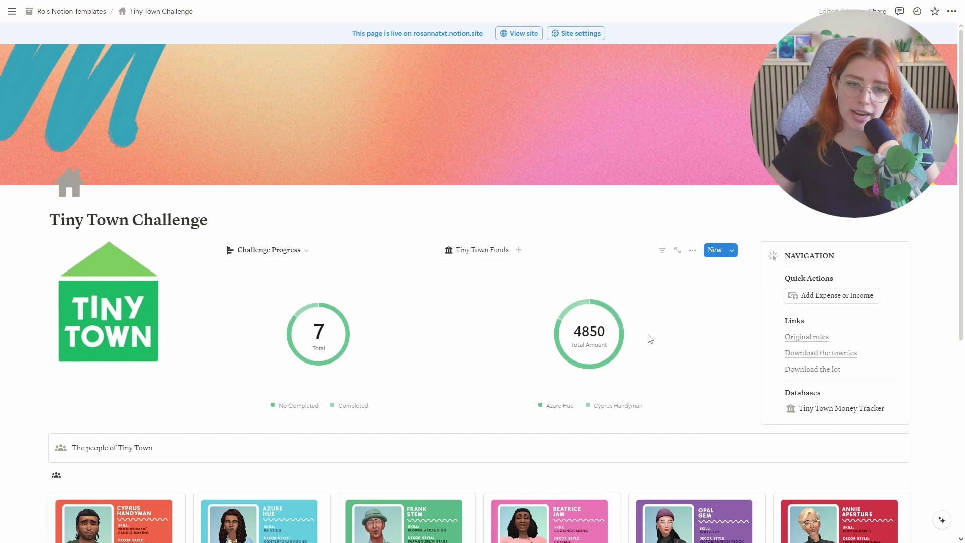
# Inspect each resident's share in the Tiny Town Funds chart
pyautogui.scroll(-1, 653, 319)
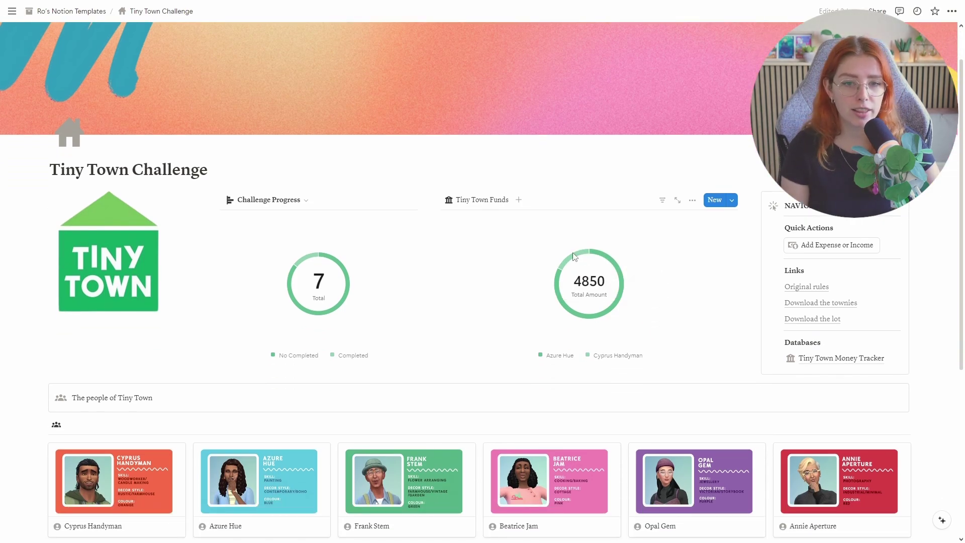
pyautogui.moveTo(575, 259)
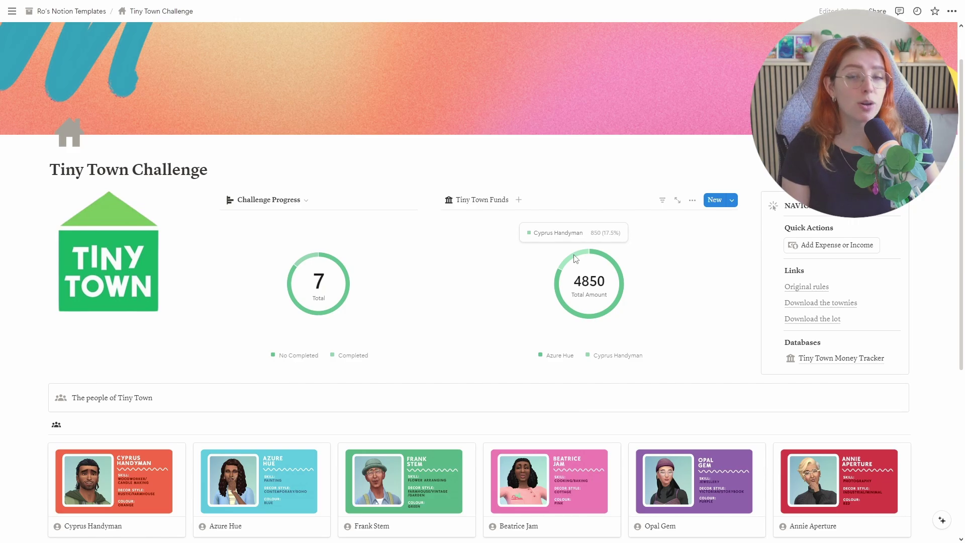
pyautogui.moveTo(613, 265)
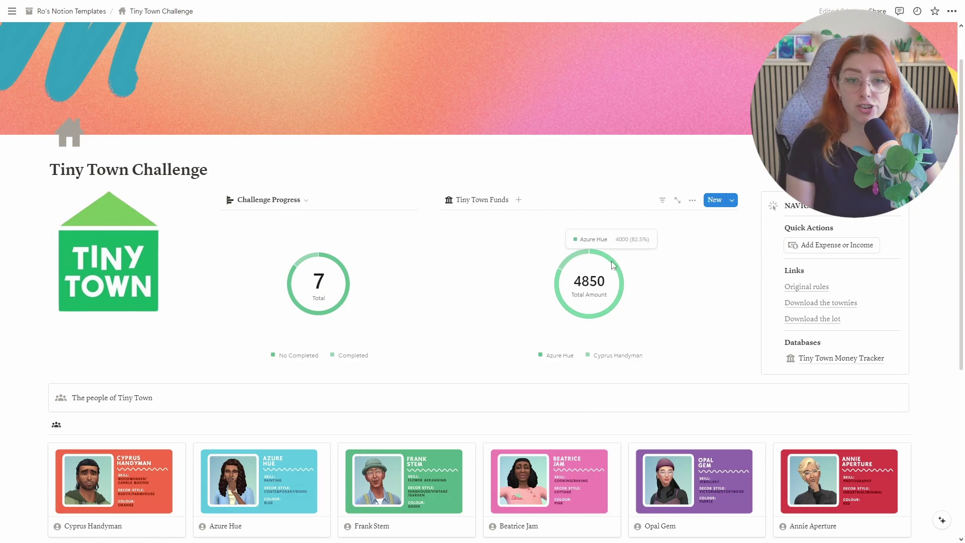
# Record an expense entry named First house for 3950, linked to resident Azure Hue
pyautogui.click(809, 246)
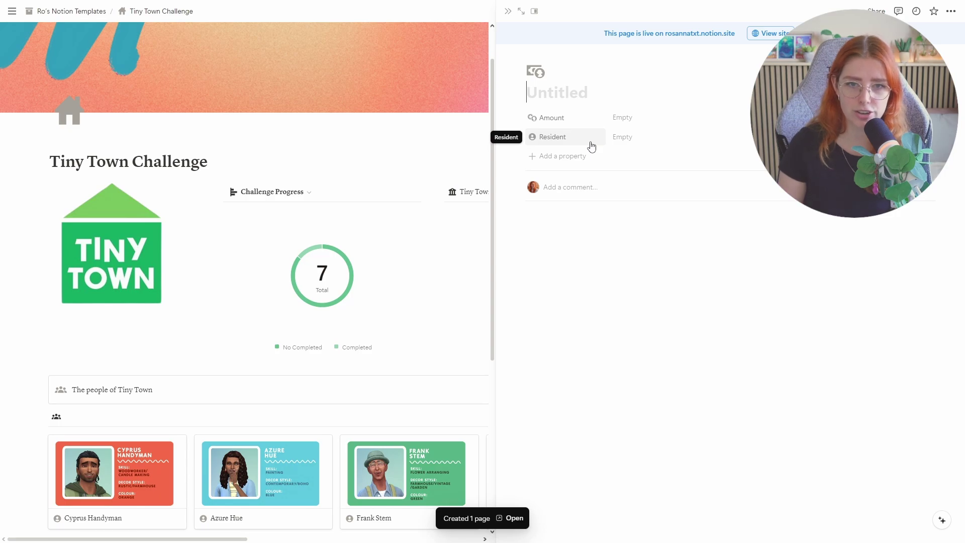
pyautogui.write('First house')
pyautogui.click(630, 113)
pyautogui.write('3950')
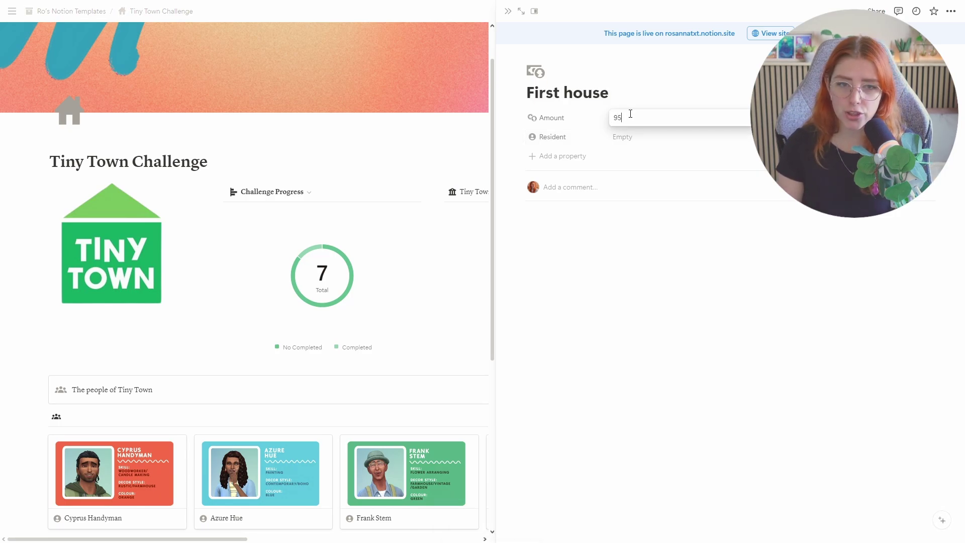
pyautogui.click(637, 142)
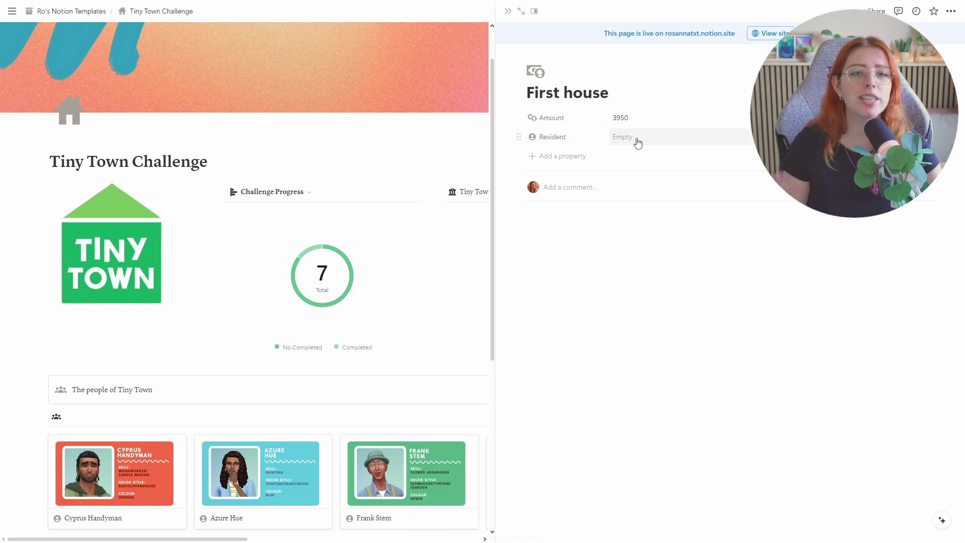
pyautogui.click(638, 142)
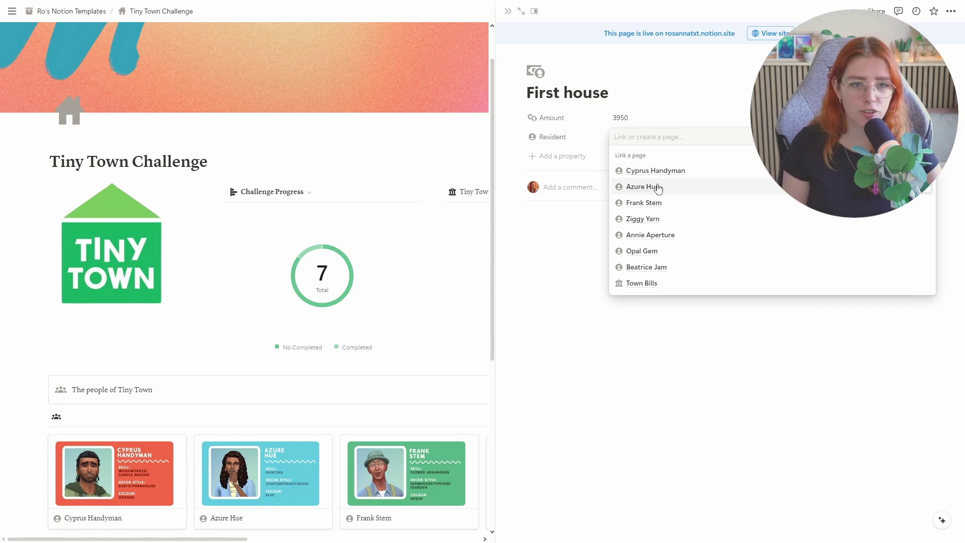
pyautogui.click(643, 186)
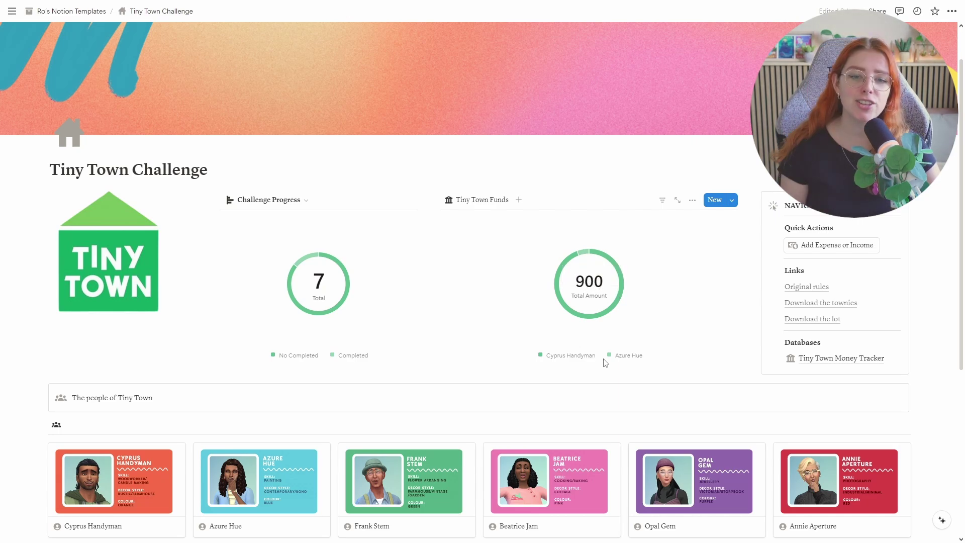
# Check the Tiny Town Funds shares again and review the account balance and transaction list on Cyprus Handyman's page
pyautogui.moveTo(584, 256)
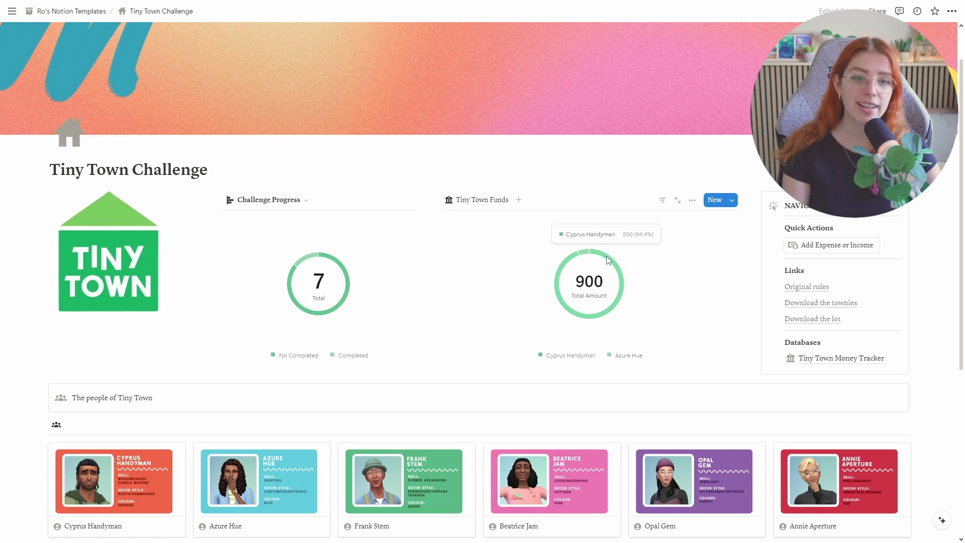
pyautogui.scroll(-1, 670, 291)
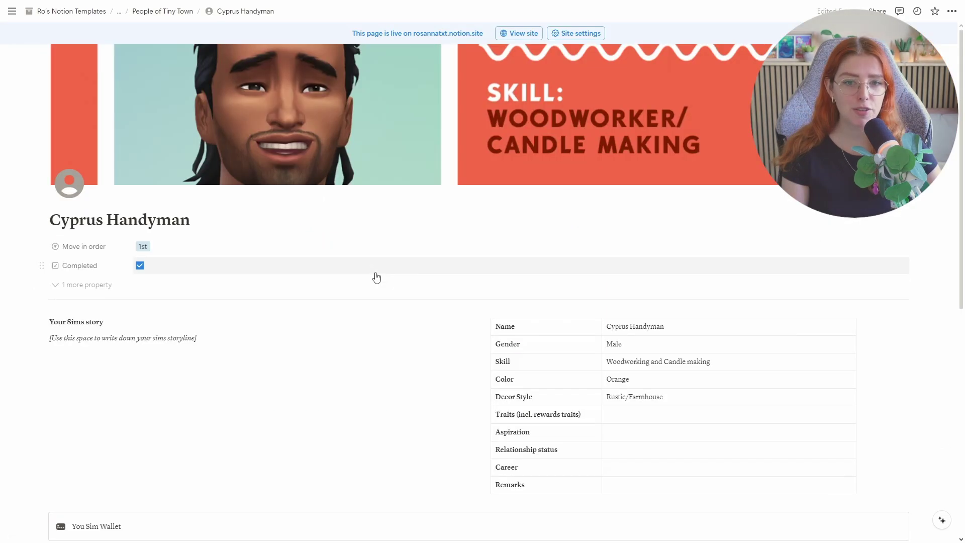
pyautogui.scroll(-5, 375, 295)
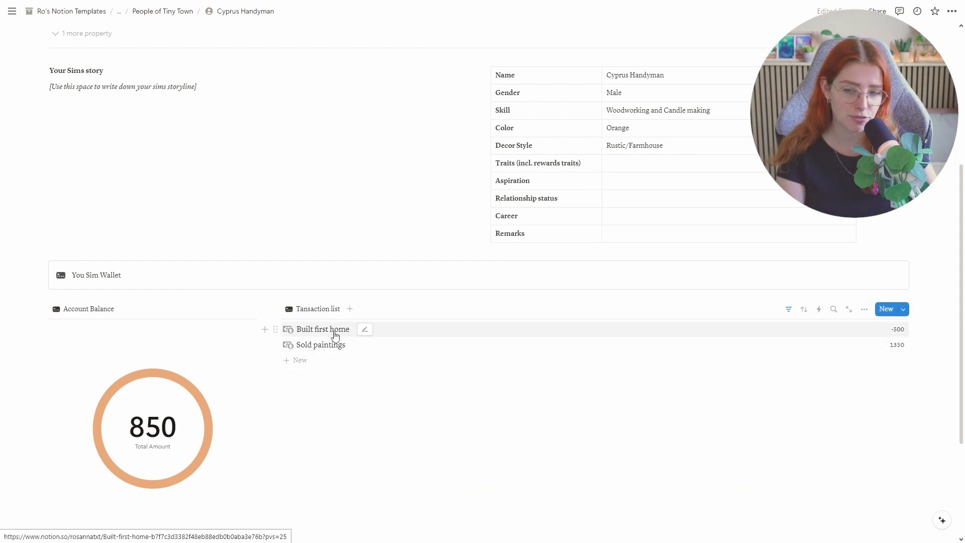
pyautogui.scroll(-1, 333, 337)
pyautogui.moveTo(110, 389)
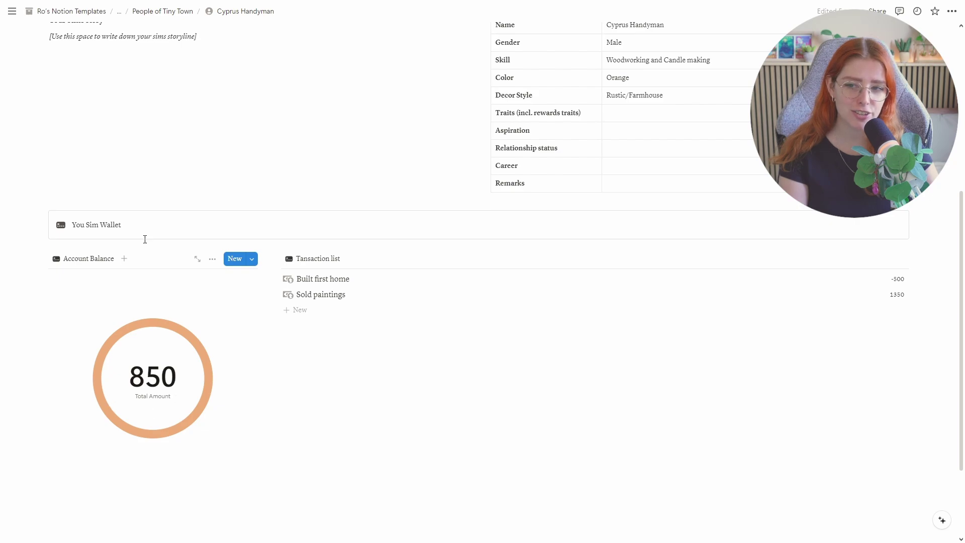
# Review the account balance and transaction list on Azure Hue's page, and return to the Tiny Town Challenge page
pyautogui.click(115, 12)
pyautogui.click(126, 28)
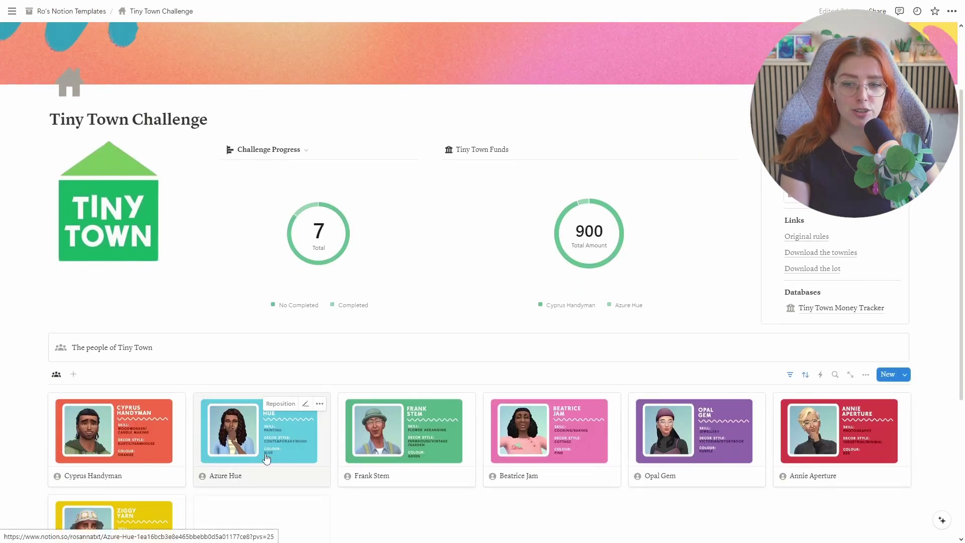
pyautogui.click(277, 417)
pyautogui.scroll(-5, 277, 417)
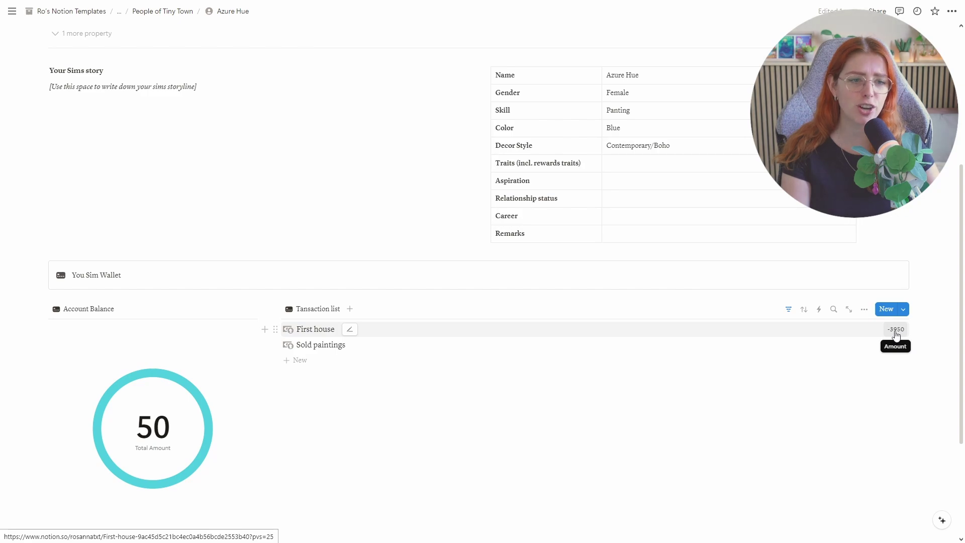
pyautogui.click(158, 16)
pyautogui.click(141, 12)
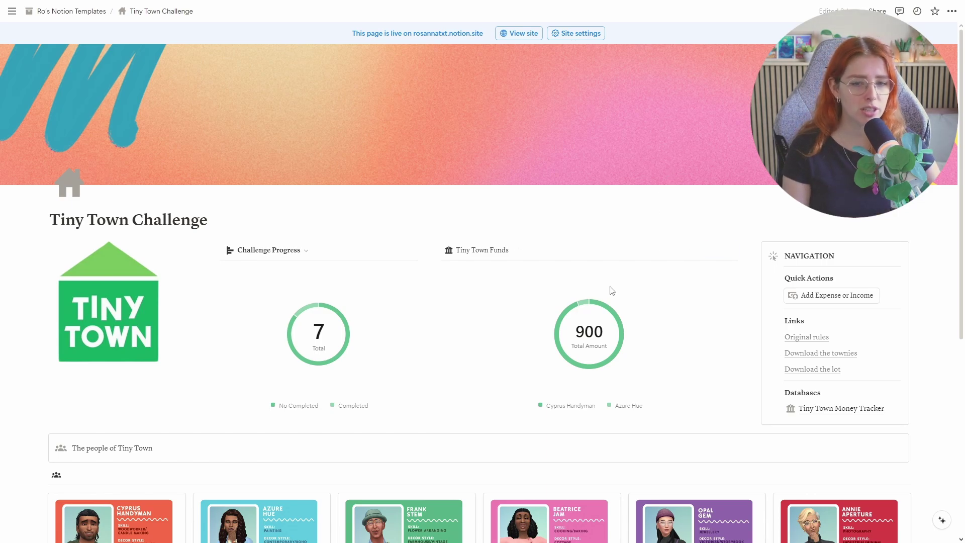
# Record a Tiny Town Funds entry named Bills week 1 with an amount of -150 for resident Cyprus Handyman
pyautogui.scroll(-2, 609, 286)
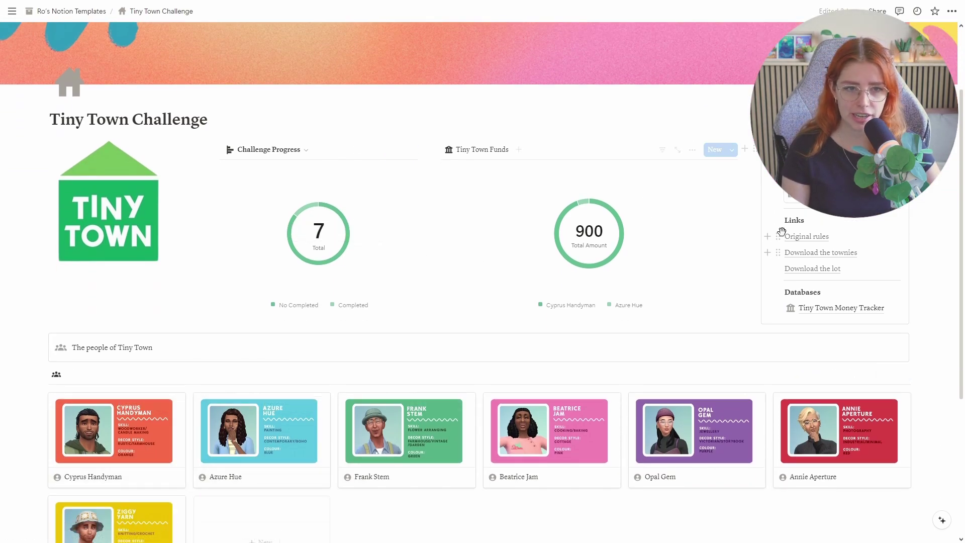
pyautogui.click(718, 149)
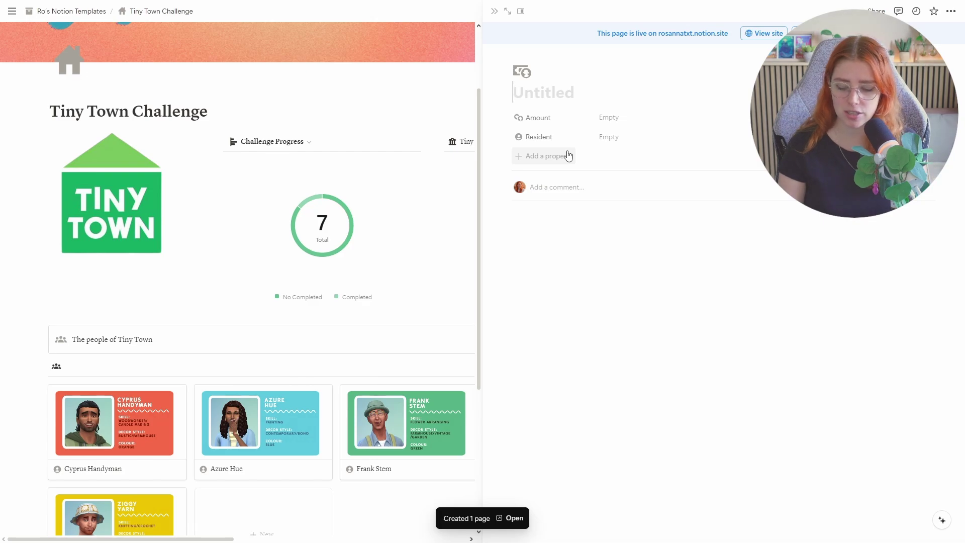
pyautogui.write('Bills week 1')
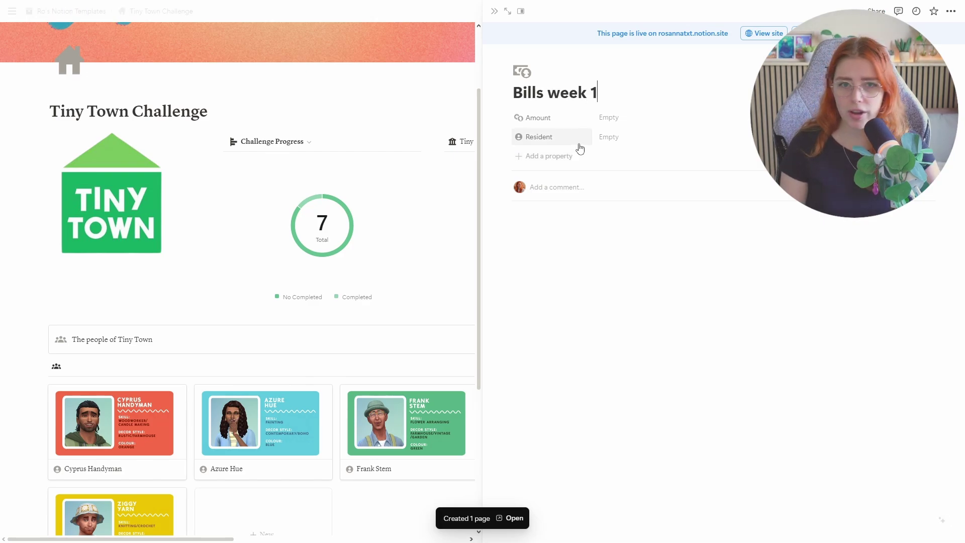
pyautogui.click(629, 118)
pyautogui.write('-1')
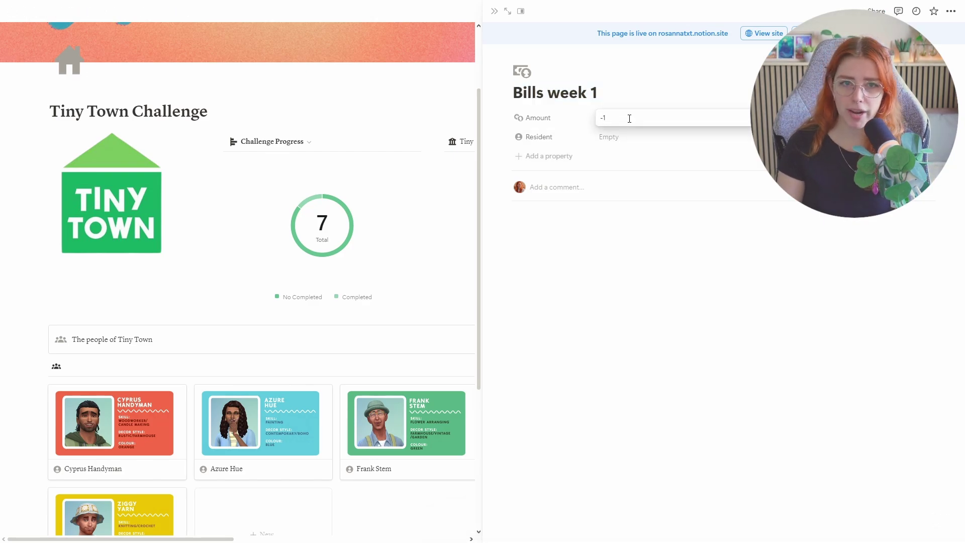
pyautogui.write('50')
pyautogui.click(610, 136)
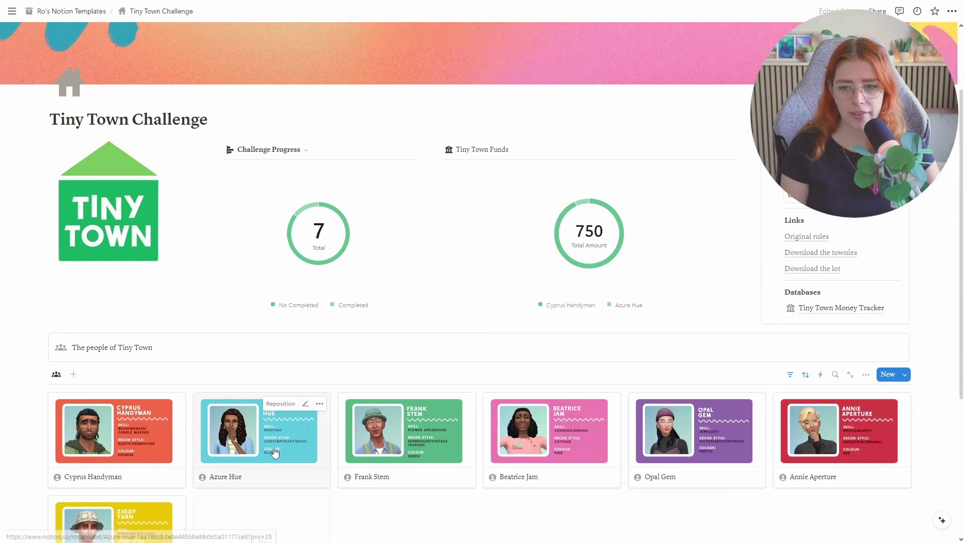
# Record a second Bills week 1 entry with an amount of -150, linked to resident Azure Hue, and close it
pyautogui.click(271, 412)
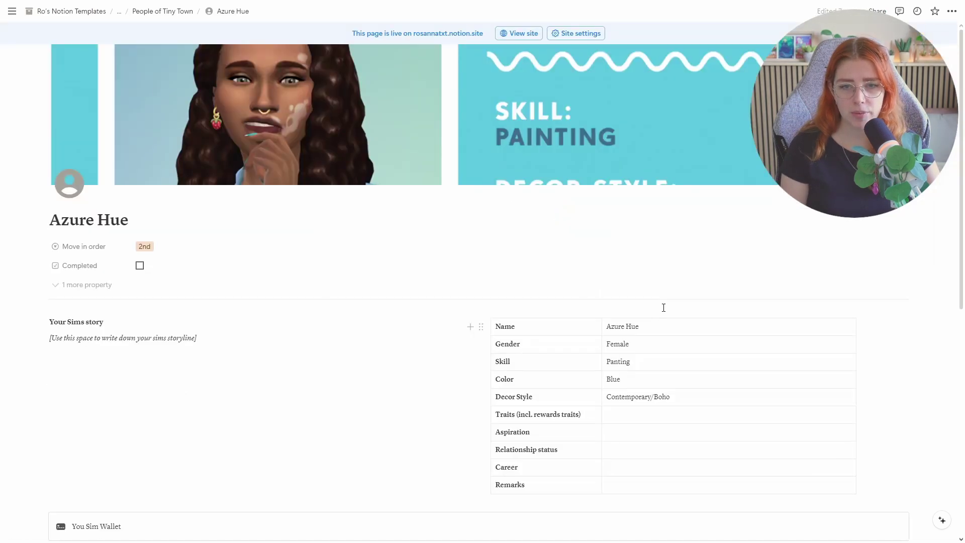
pyautogui.click(119, 11)
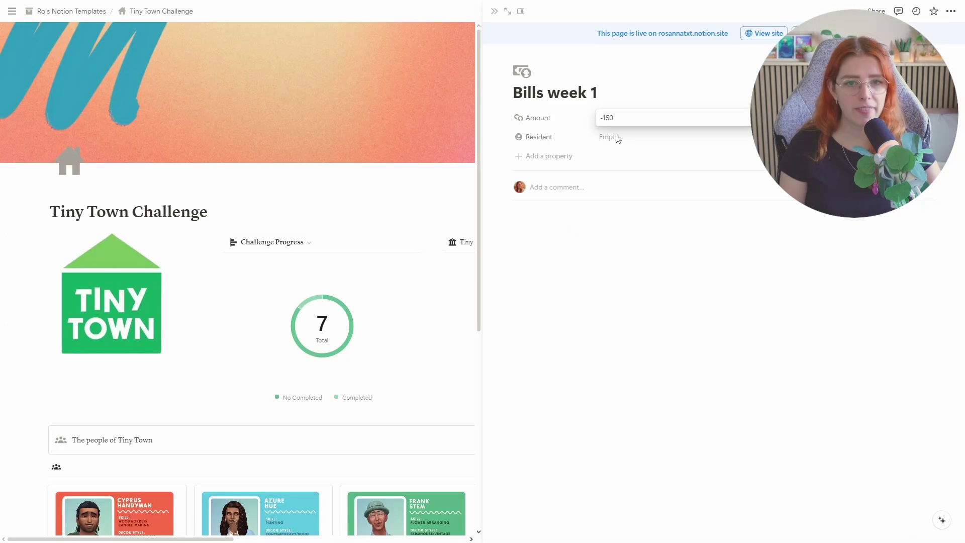
pyautogui.click(609, 136)
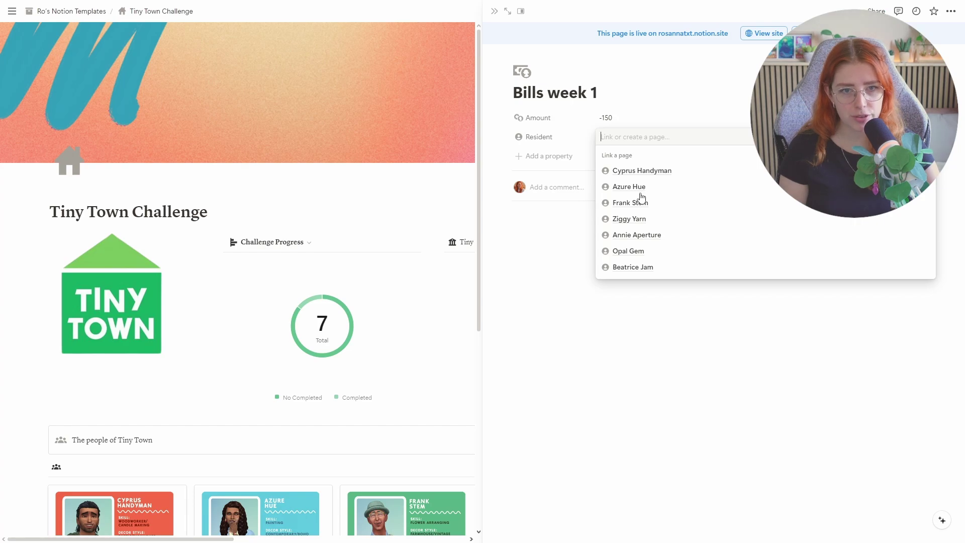
pyautogui.click(641, 194)
pyautogui.click(585, 79)
pyautogui.click(494, 11)
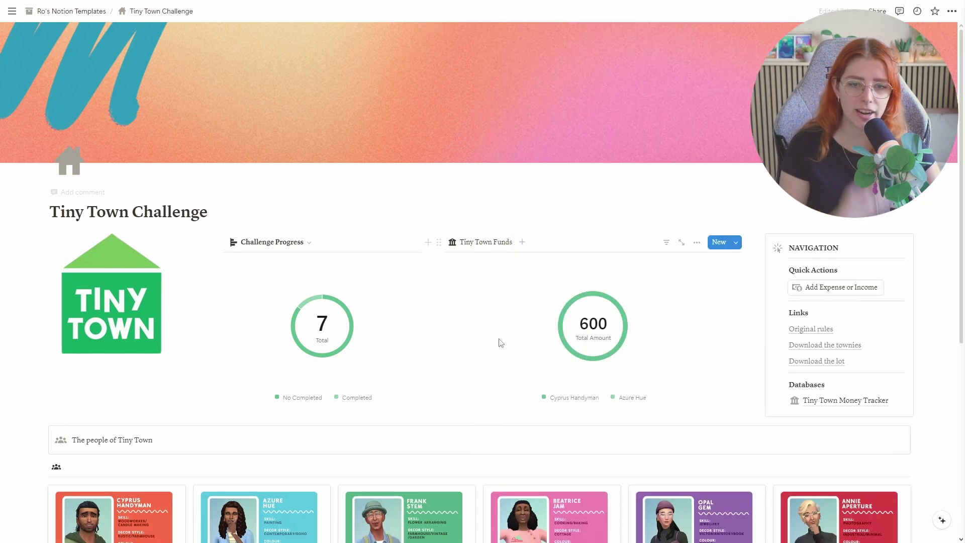
pyautogui.scroll(-3, 501, 343)
pyautogui.click(267, 424)
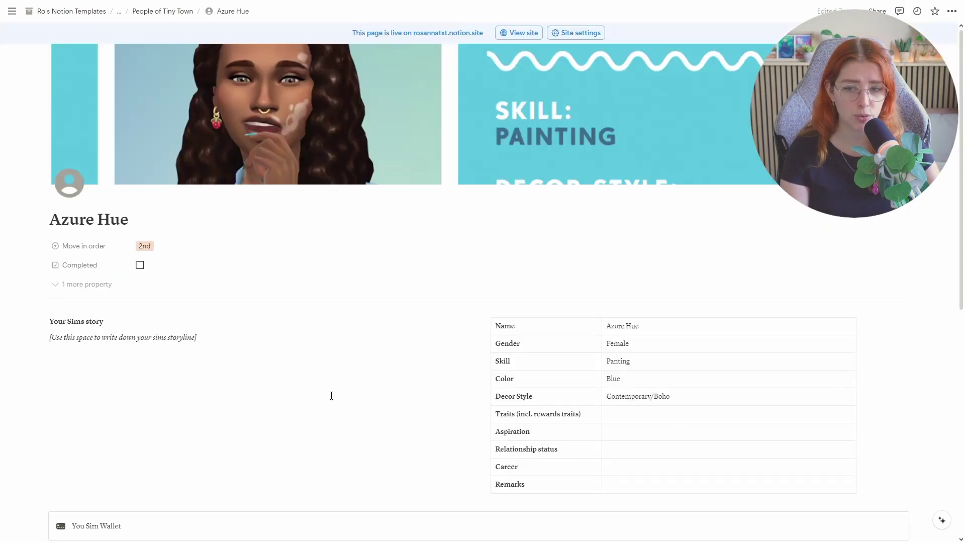
pyautogui.scroll(-5, 331, 395)
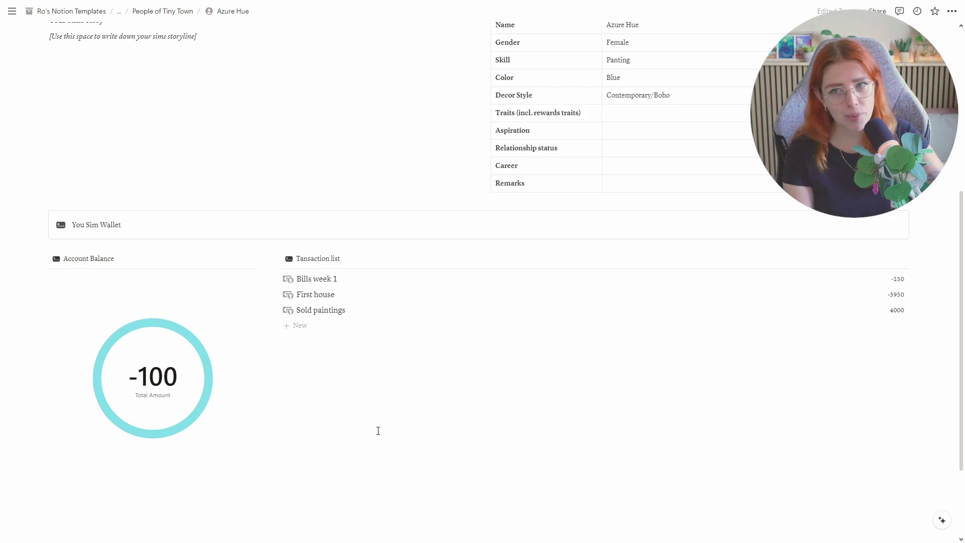
pyautogui.scroll(2, 508, 282)
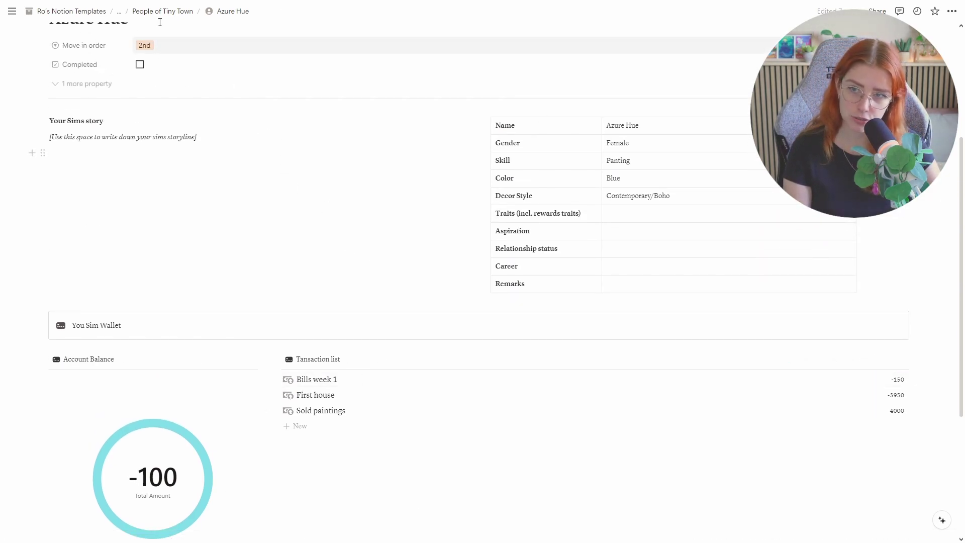
pyautogui.click(119, 11)
pyautogui.click(115, 27)
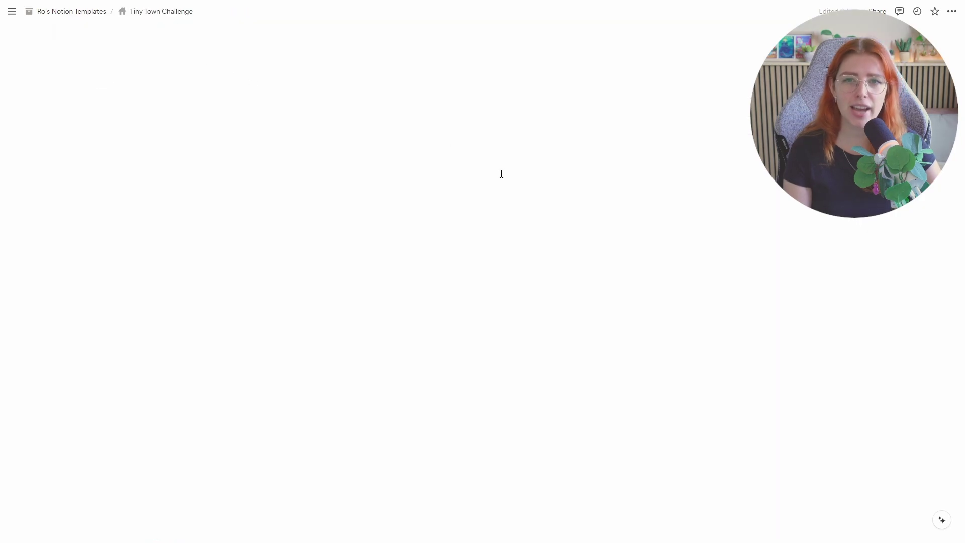
pyautogui.scroll(-3, 657, 410)
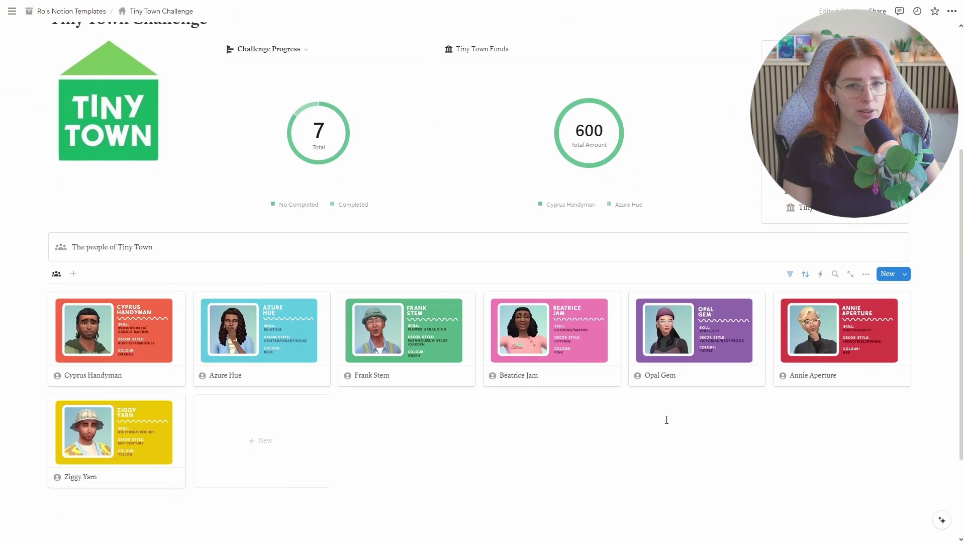
pyautogui.scroll(2, 669, 419)
pyautogui.moveTo(610, 212)
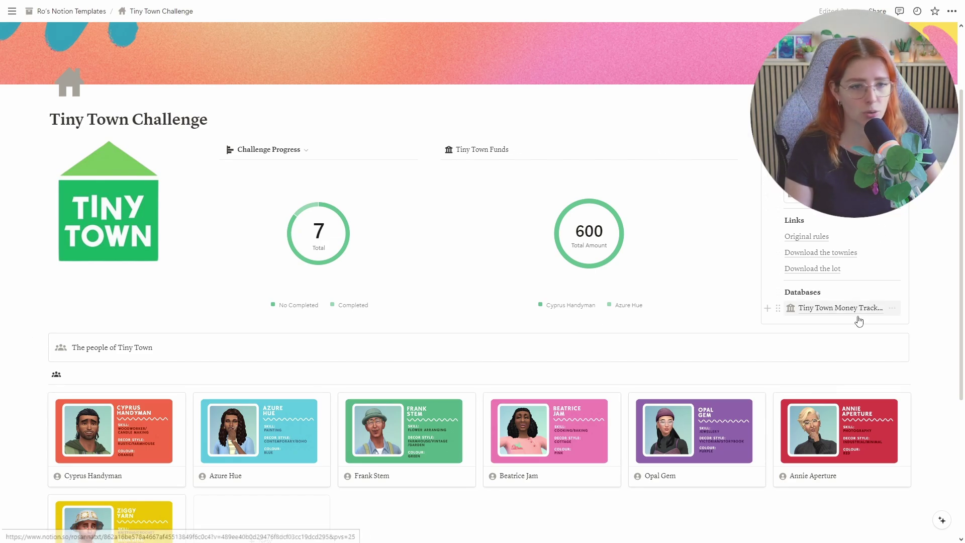
# Delete both Bills week 1 entries from the Tiny Town Money Tracker database
pyautogui.click(832, 312)
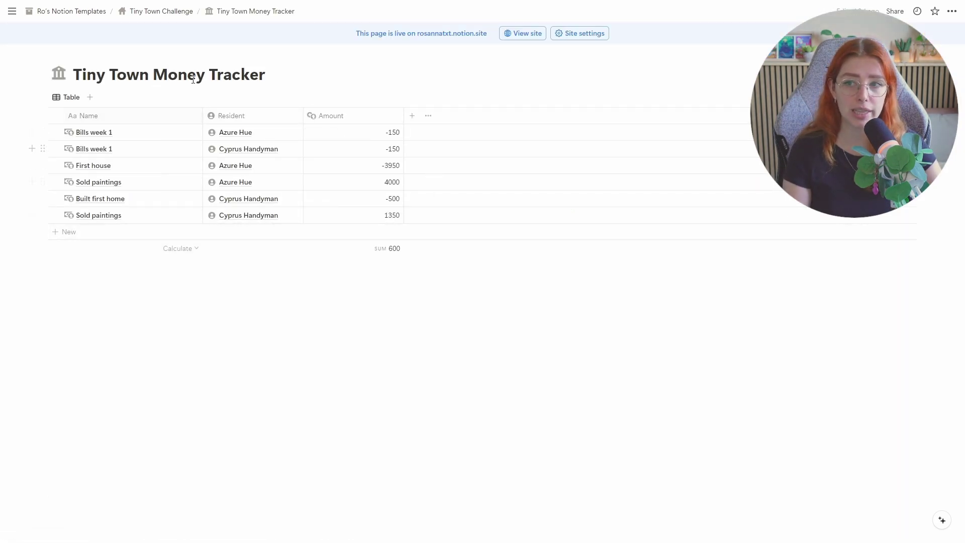
pyautogui.click(55, 133)
pyautogui.click(55, 149)
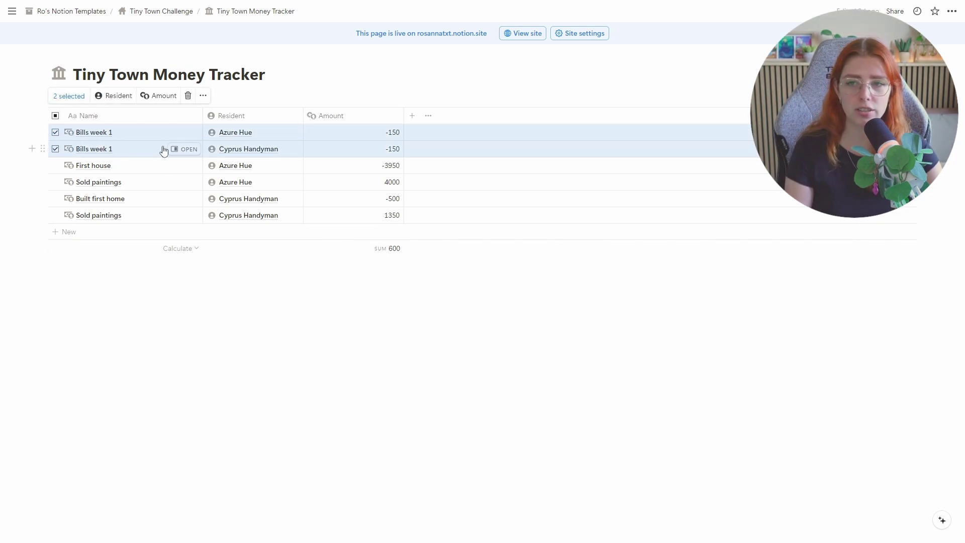
pyautogui.click(188, 95)
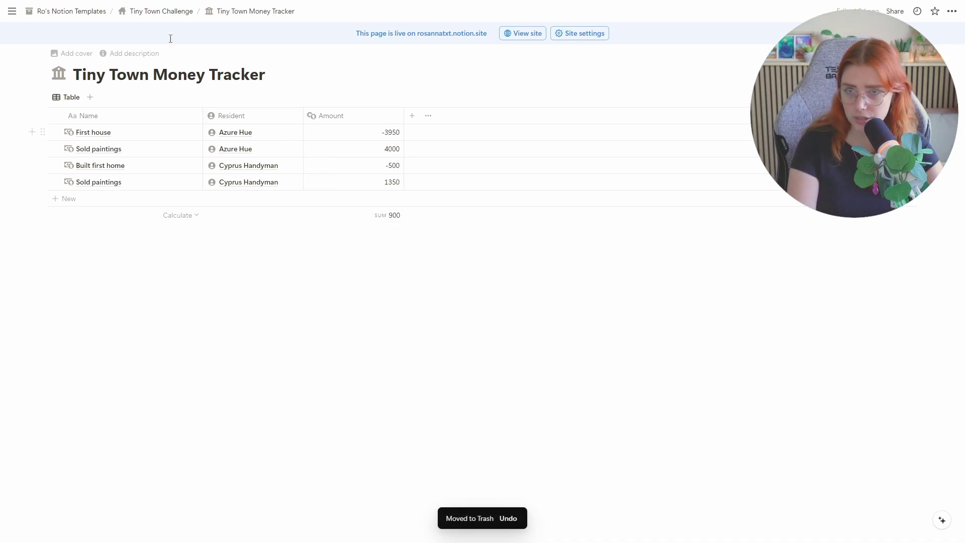
# Inspect the residents' shares in the Tiny Town Funds chart and look over the gallery of Tiny Town people
pyautogui.click(160, 11)
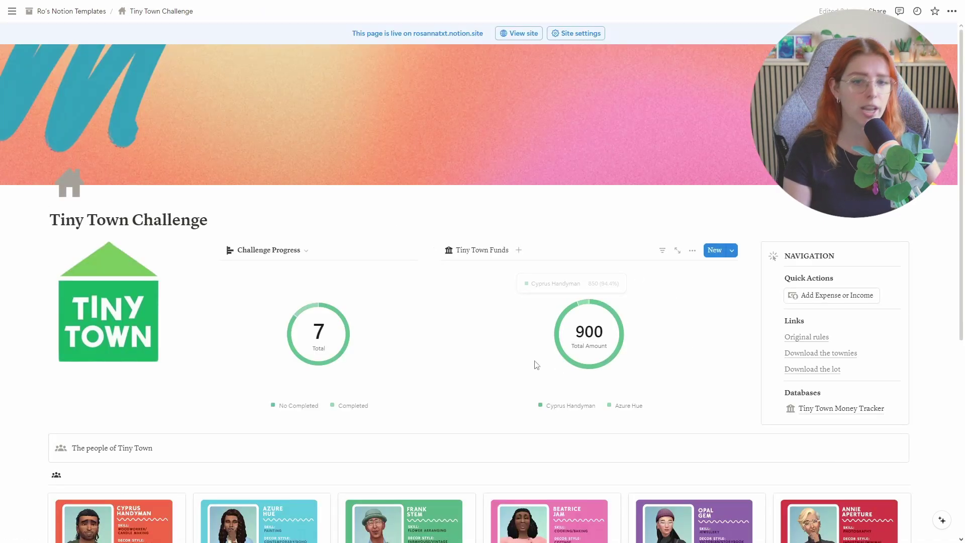
pyautogui.moveTo(584, 302)
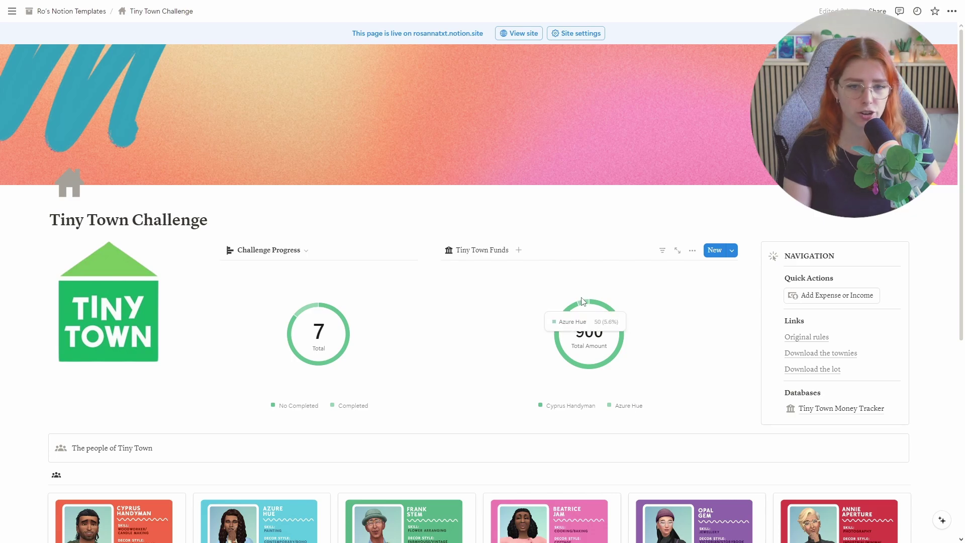
pyautogui.scroll(-2, 685, 282)
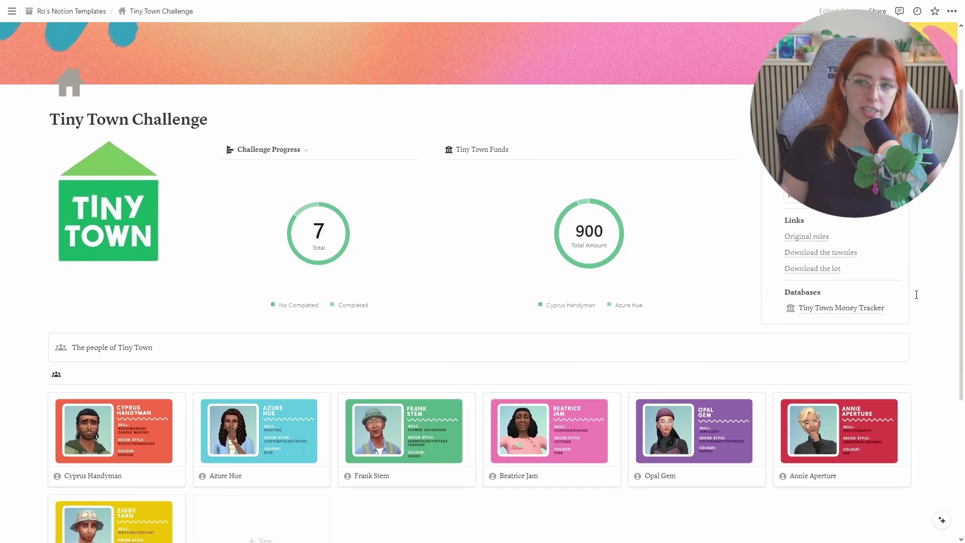
pyautogui.scroll(-3, 678, 302)
pyautogui.scroll(2, 598, 382)
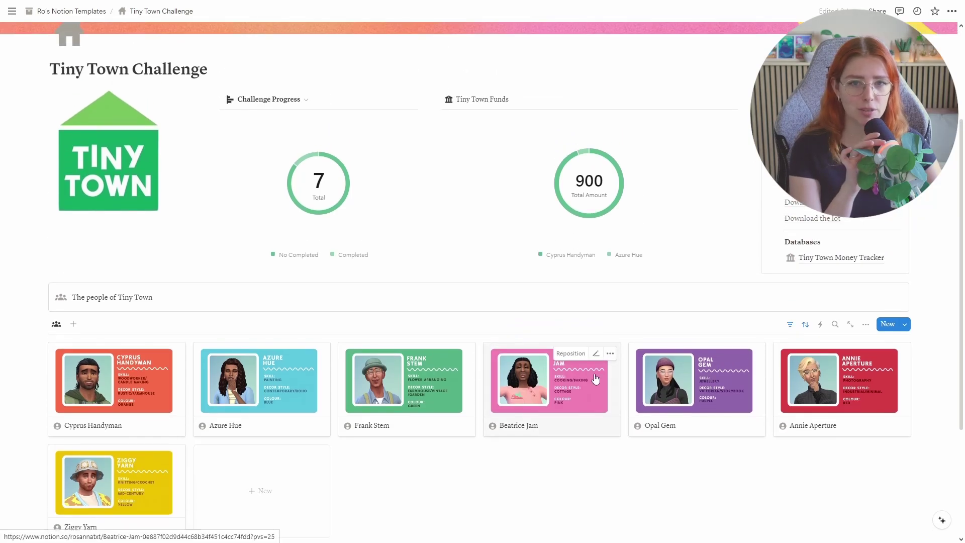
pyautogui.scroll(1, 595, 378)
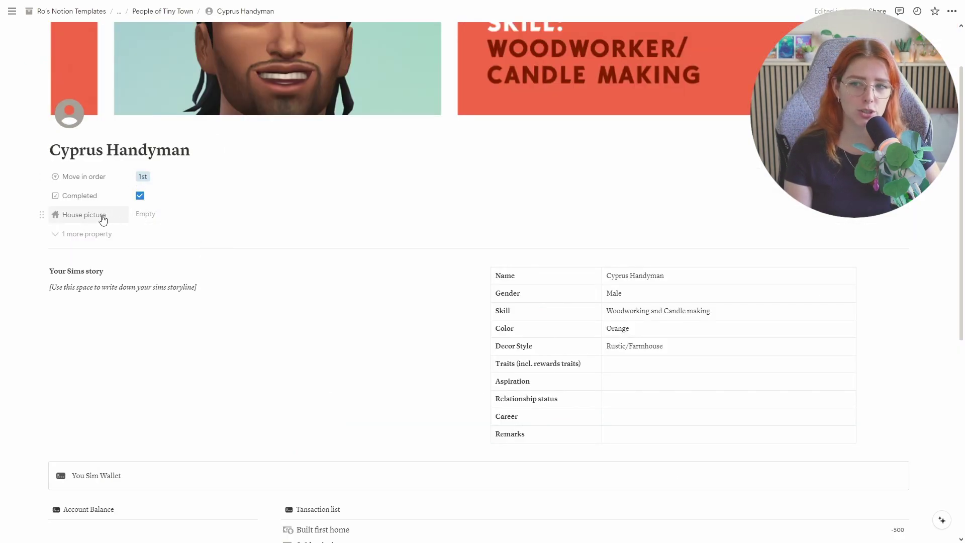
# View the upload options for Cyprus Handyman's House picture without adding a file, and return to the Tiny Town Challenge page
pyautogui.click(141, 216)
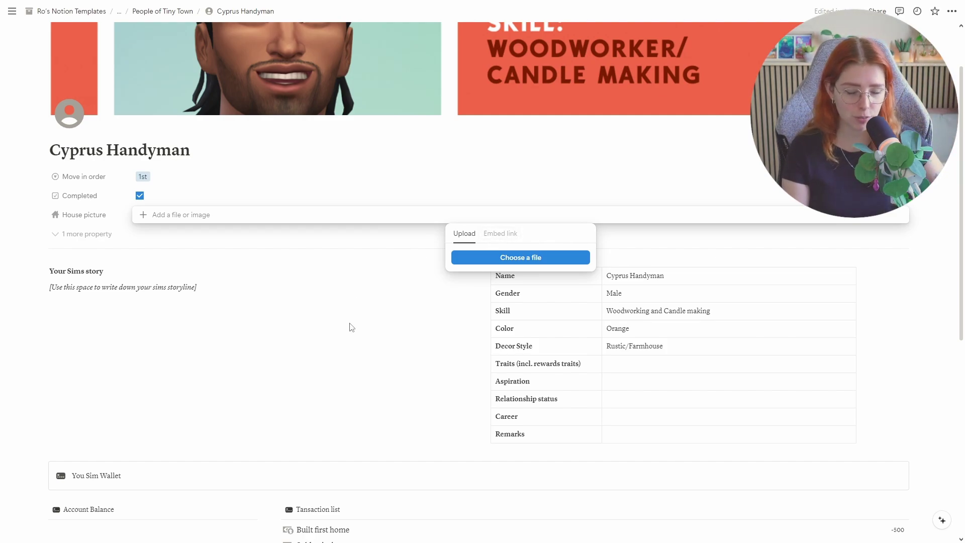
pyautogui.click(352, 303)
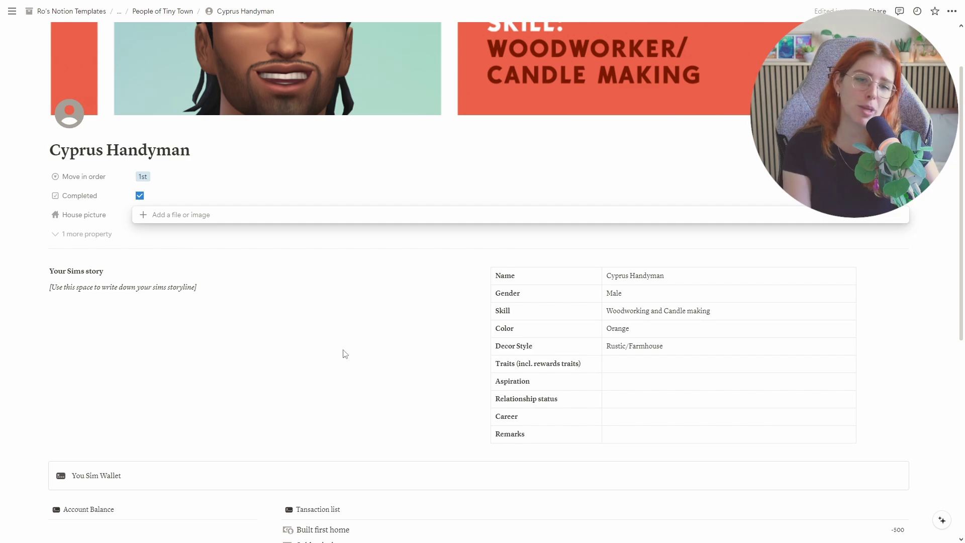
pyautogui.click(116, 18)
pyautogui.click(118, 14)
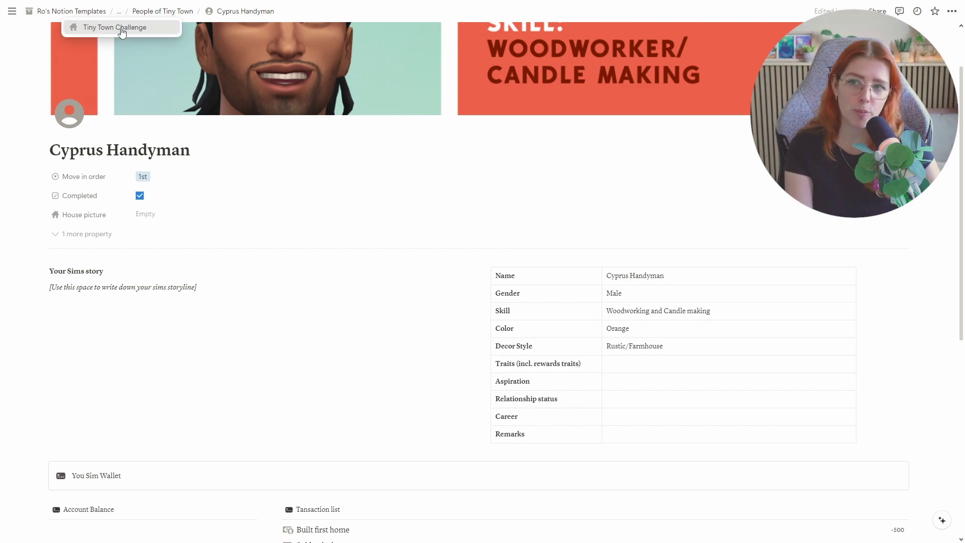
pyautogui.click(103, 28)
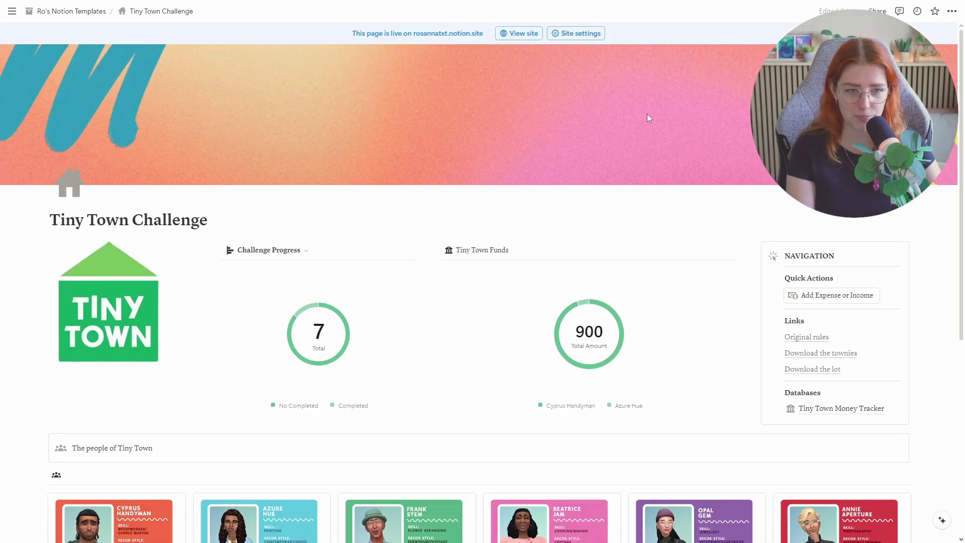